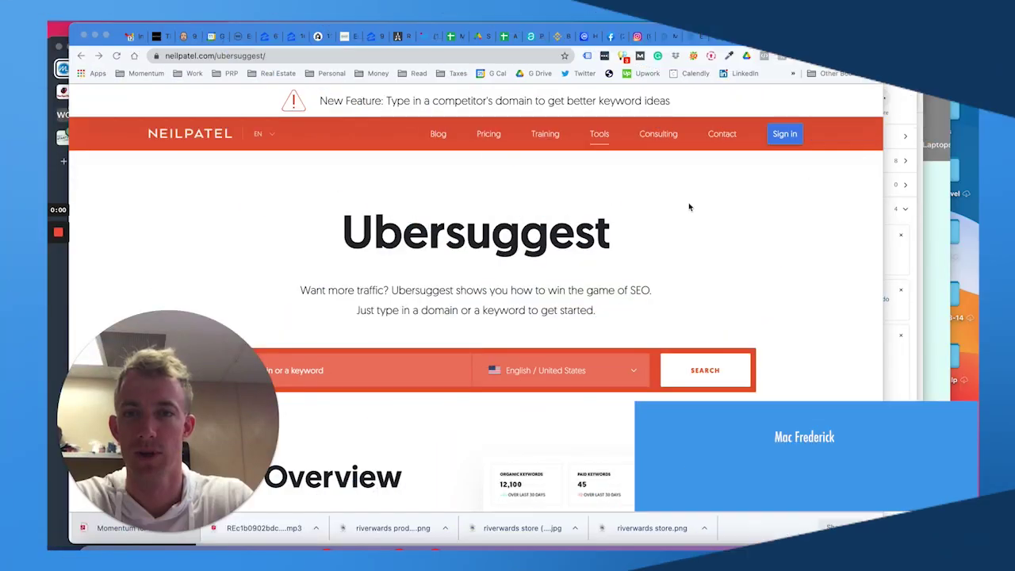
# - Scroll through the Ubersuggest homepage and select the current page address
pyautogui.scroll(-1, 619, 216)
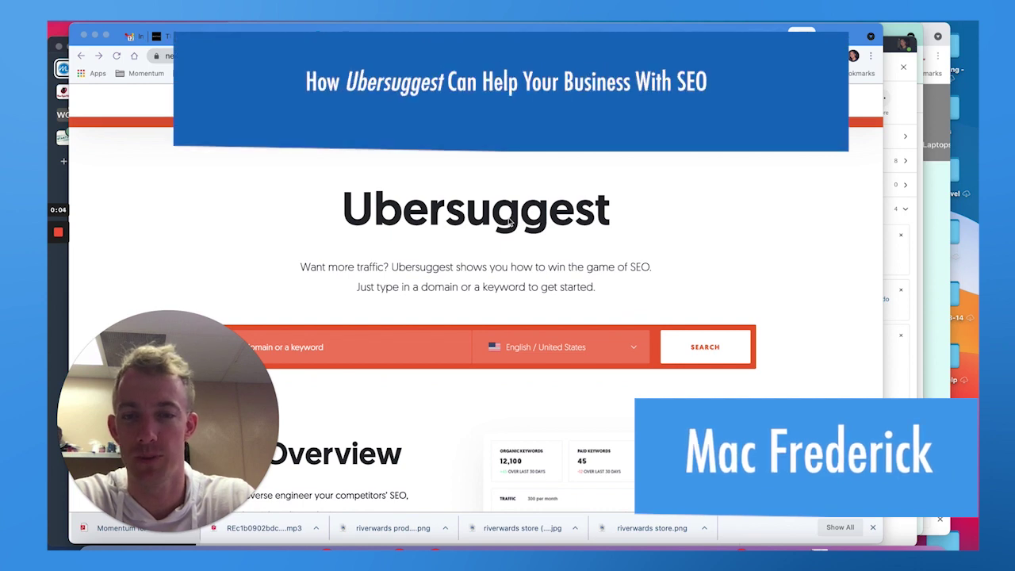
pyautogui.scroll(-1, 510, 222)
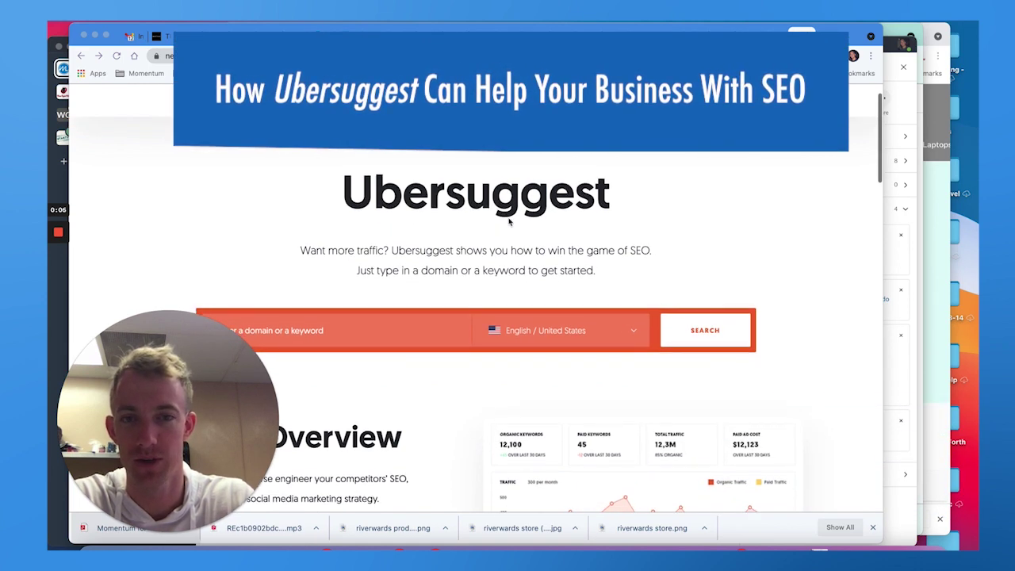
pyautogui.scroll(-1, 510, 222)
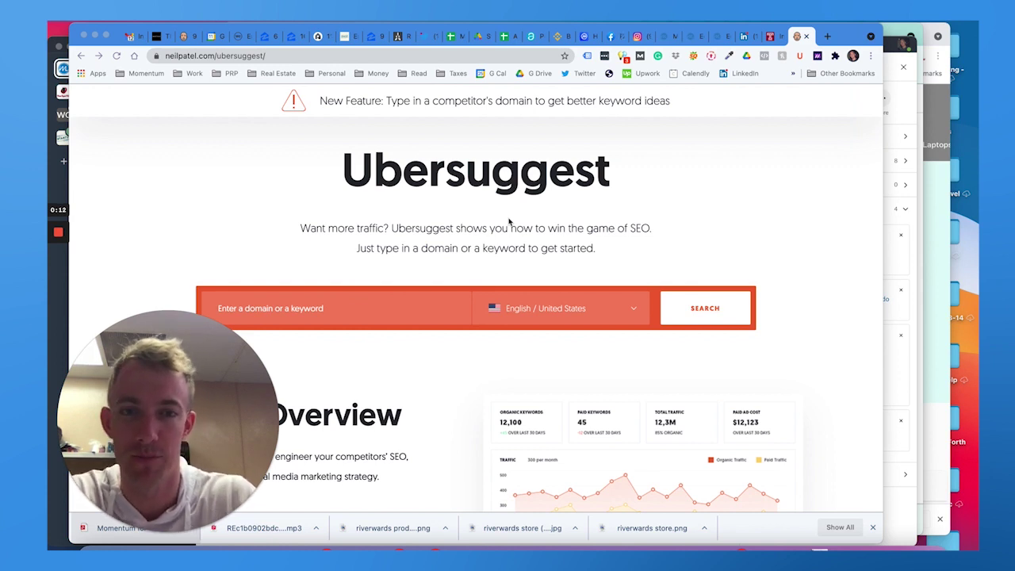
pyautogui.scroll(-2, 510, 222)
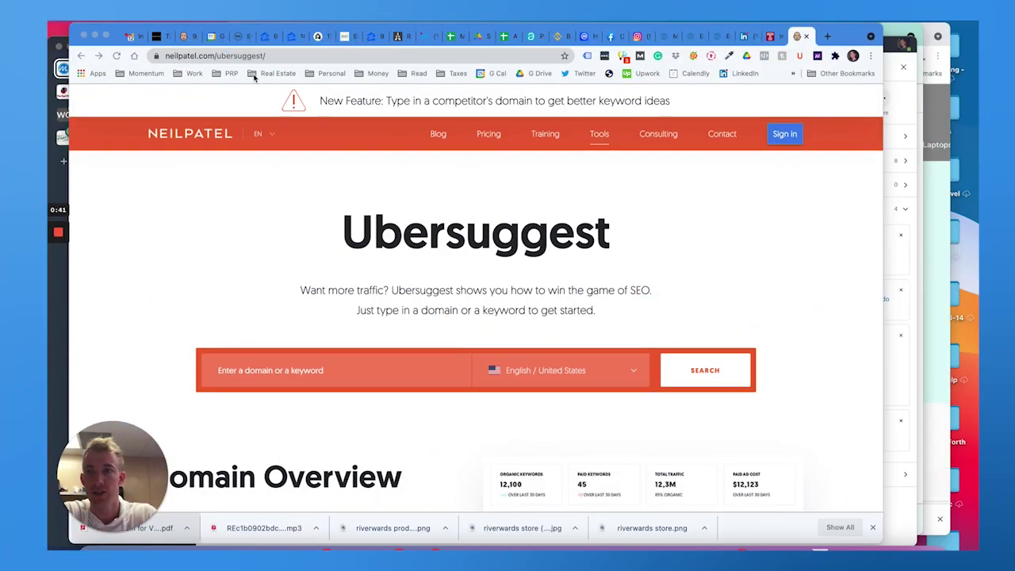
pyautogui.click(248, 59)
pyautogui.click(220, 56)
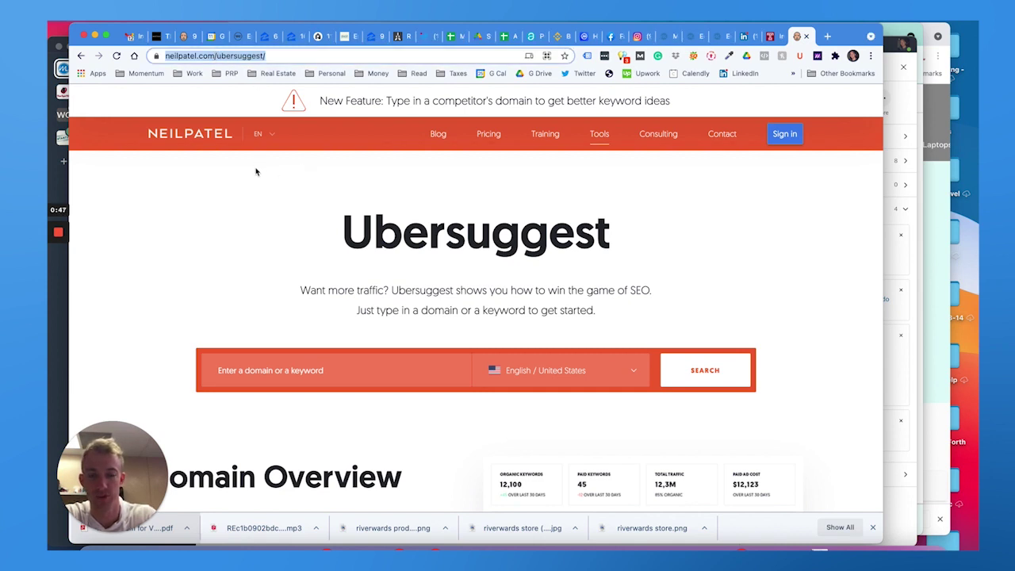
pyautogui.scroll(-2, 256, 172)
pyautogui.scroll(-2, 255, 172)
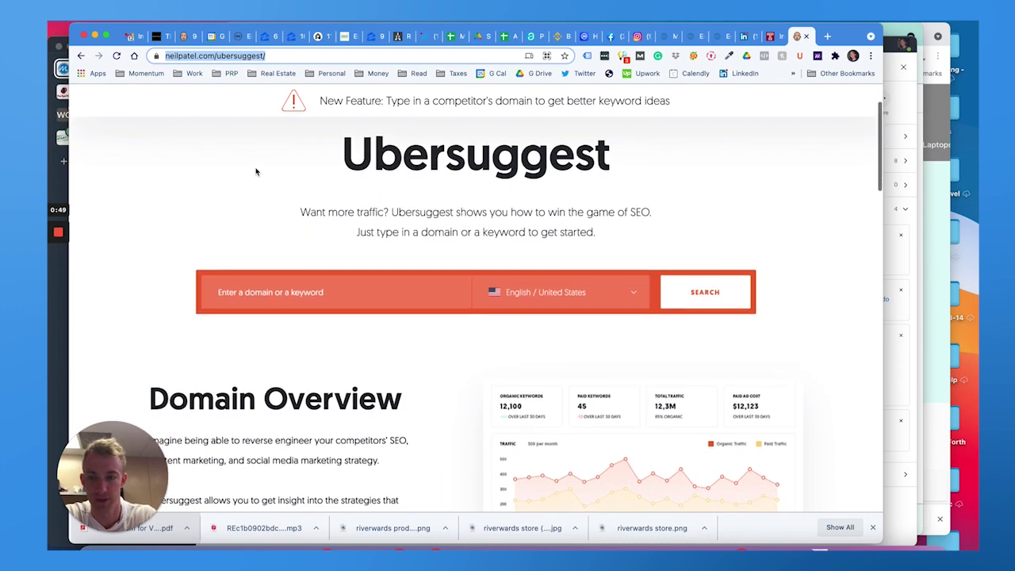
pyautogui.scroll(-1, 255, 171)
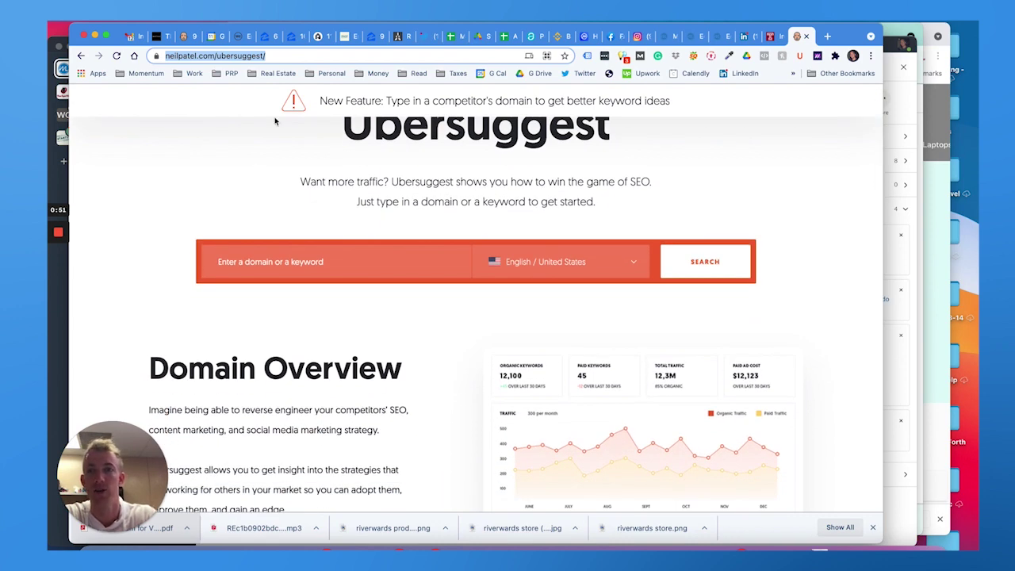
pyautogui.scroll(3, 295, 161)
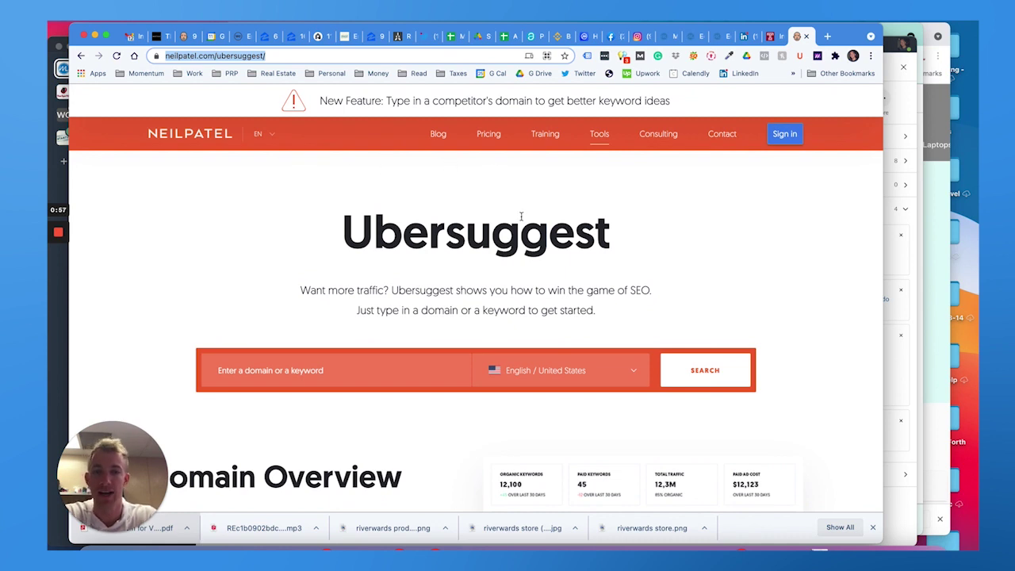
pyautogui.scroll(-1, 521, 215)
# - Select the domain-entry line and the 'Want more traffic?' tagline, scroll, then clear the selection
pyautogui.tripleClick(528, 287)
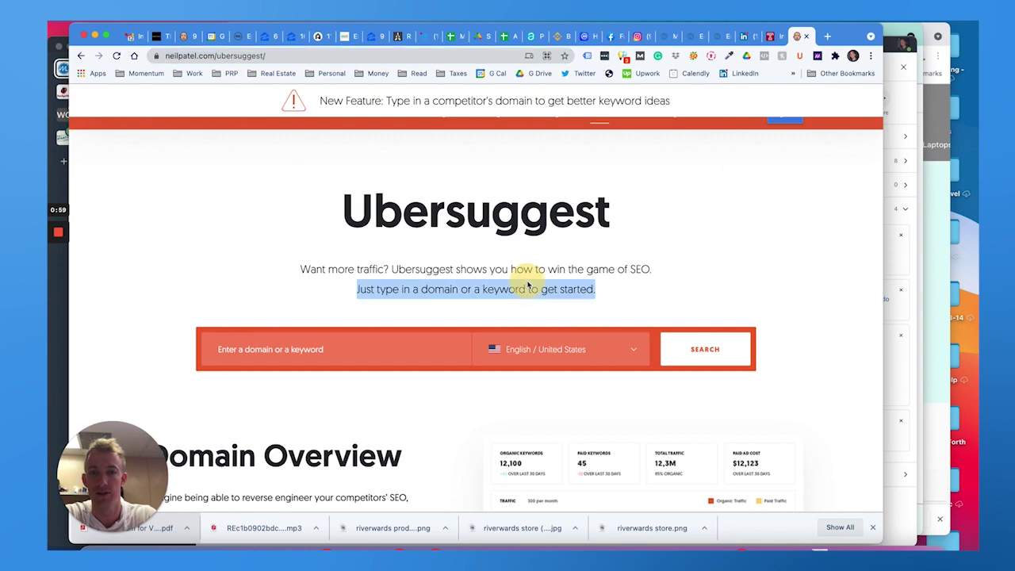
pyautogui.tripleClick(544, 267)
pyautogui.scroll(-3, 546, 269)
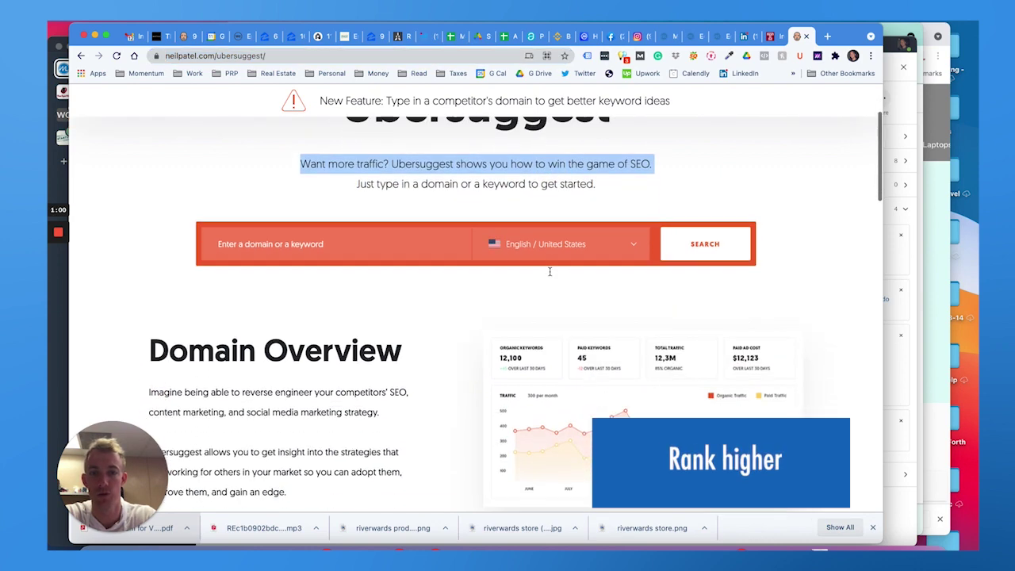
pyautogui.scroll(-5, 547, 271)
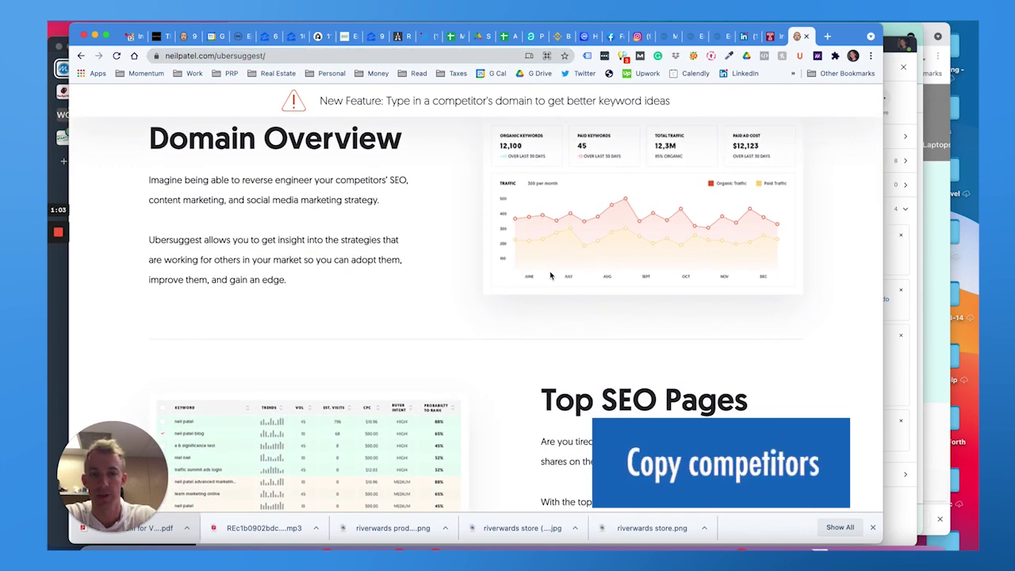
pyautogui.scroll(-1, 551, 276)
pyautogui.scroll(-3, 551, 275)
pyautogui.scroll(-2, 550, 273)
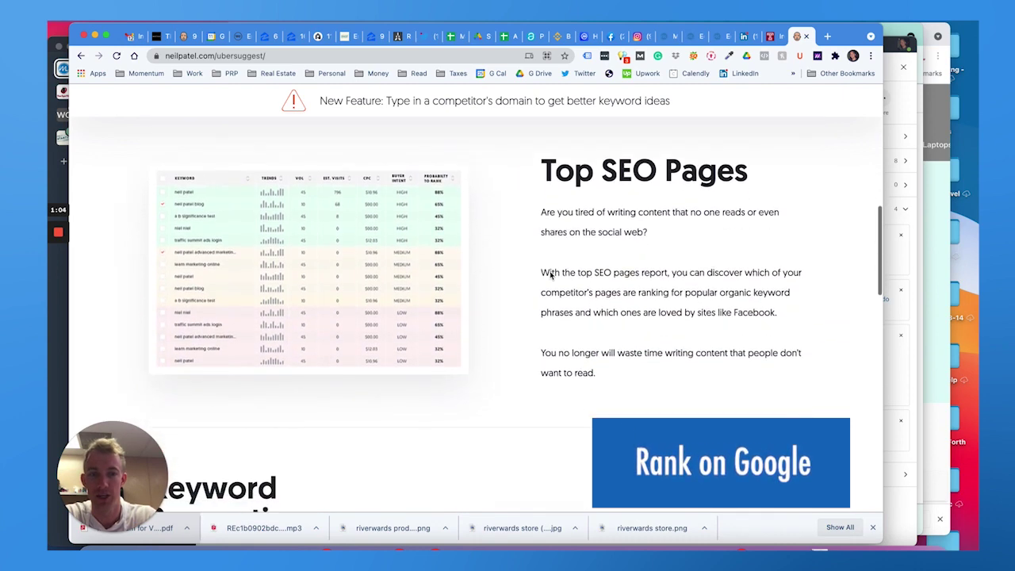
pyautogui.scroll(-5, 549, 272)
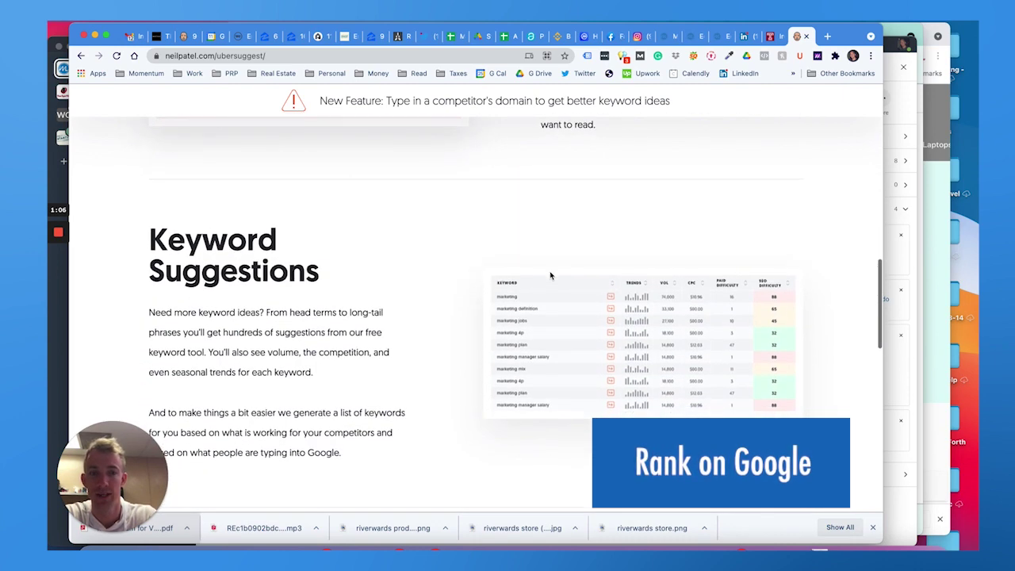
pyautogui.scroll(10, 551, 275)
pyautogui.scroll(5, 551, 275)
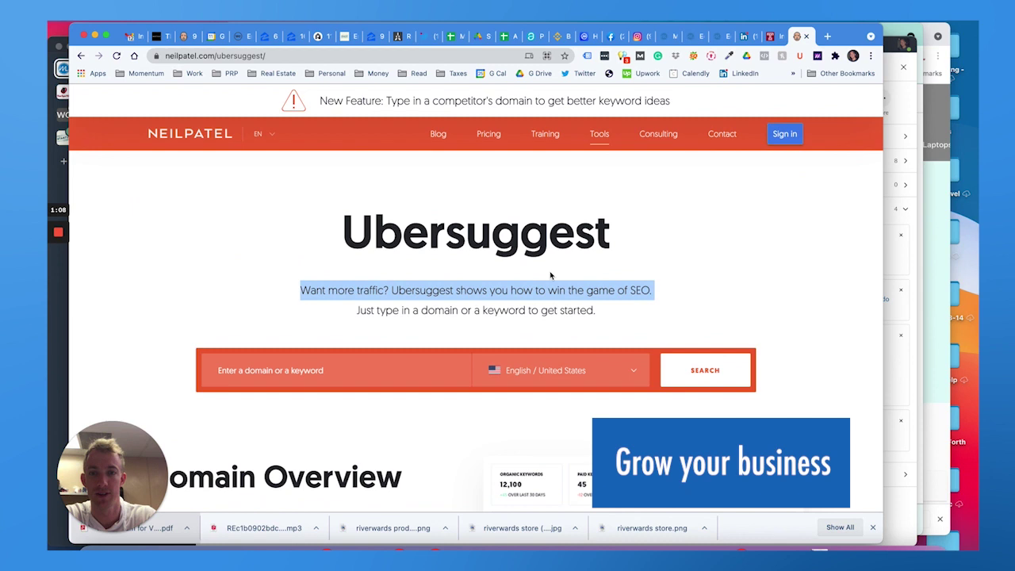
pyautogui.click(652, 254)
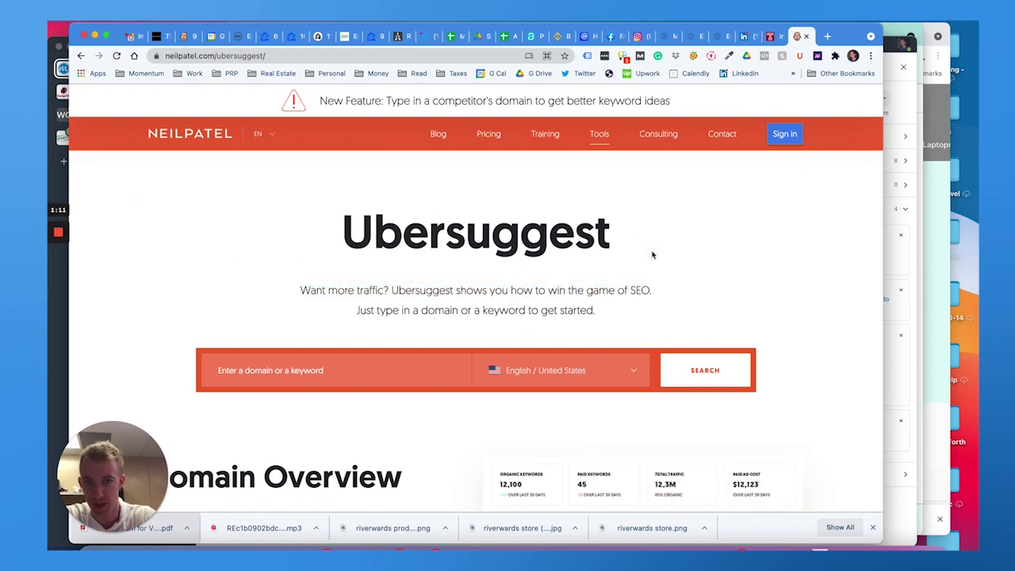
# - Load phonerepairphilly.com in a new tab and open the Ubersuggest extension's traffic analysis
pyautogui.click(827, 36)
pyautogui.write('phonerepair')
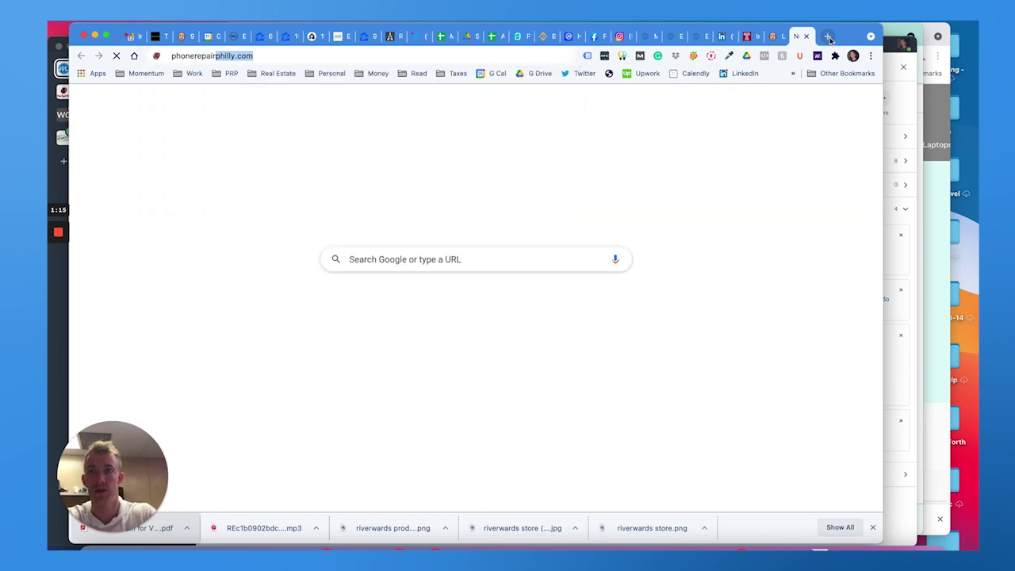
pyautogui.press('Return')
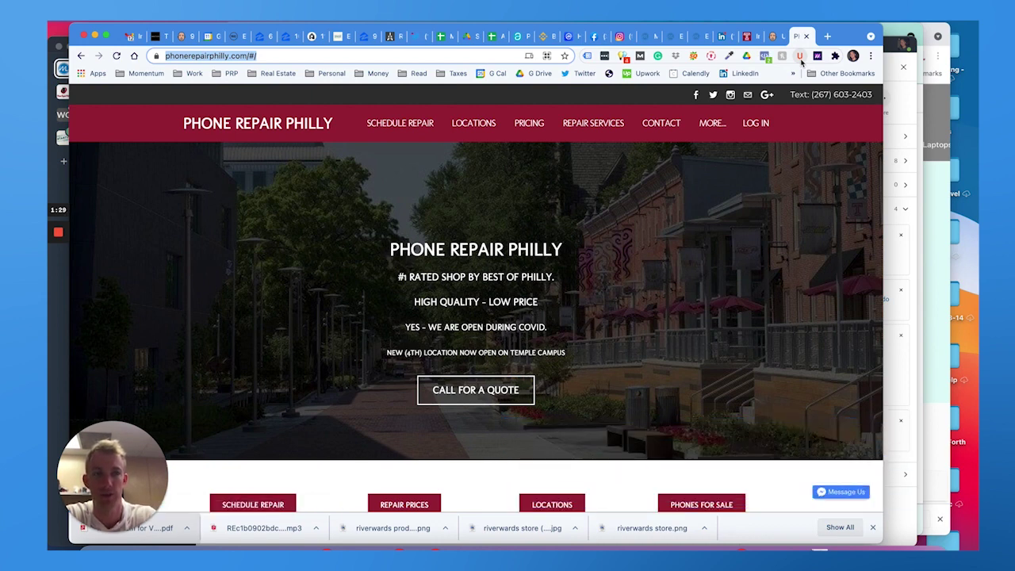
pyautogui.click(799, 55)
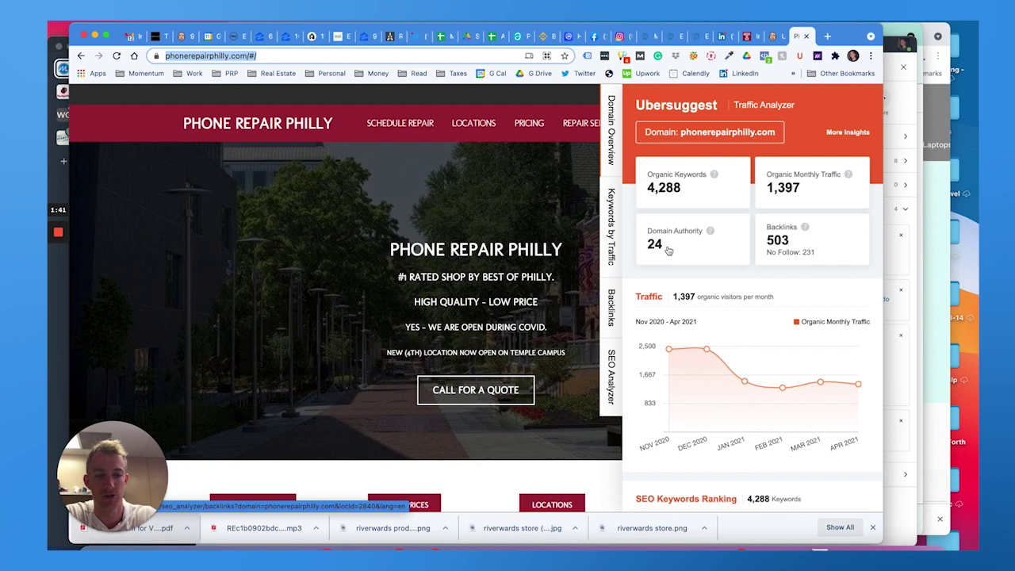
pyautogui.moveTo(744, 381)
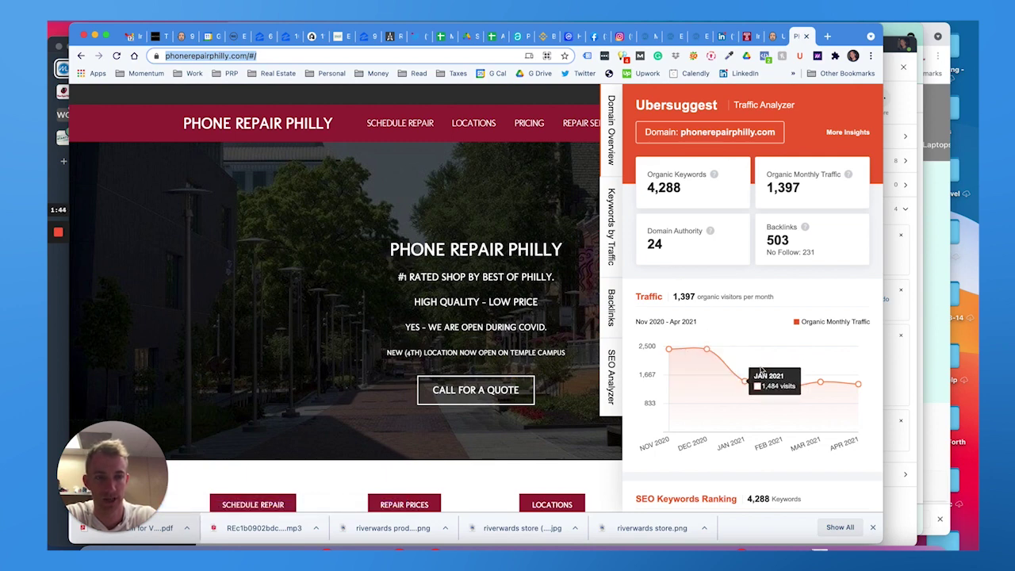
# - Review phonerepairphilly.com's Keywords by Traffic and Backlinks tabs in the extension
pyautogui.click(615, 215)
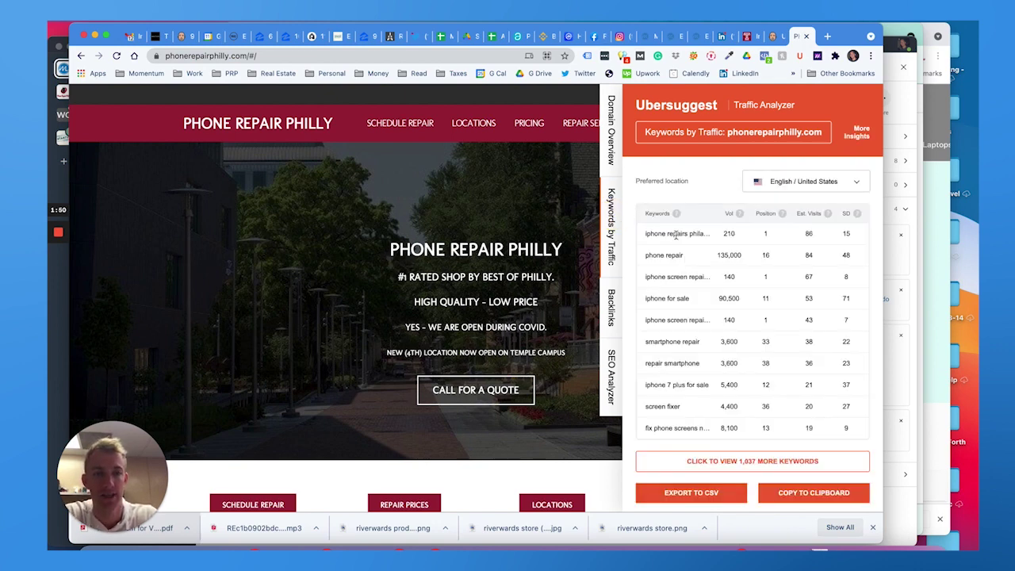
pyautogui.scroll(-1, 713, 222)
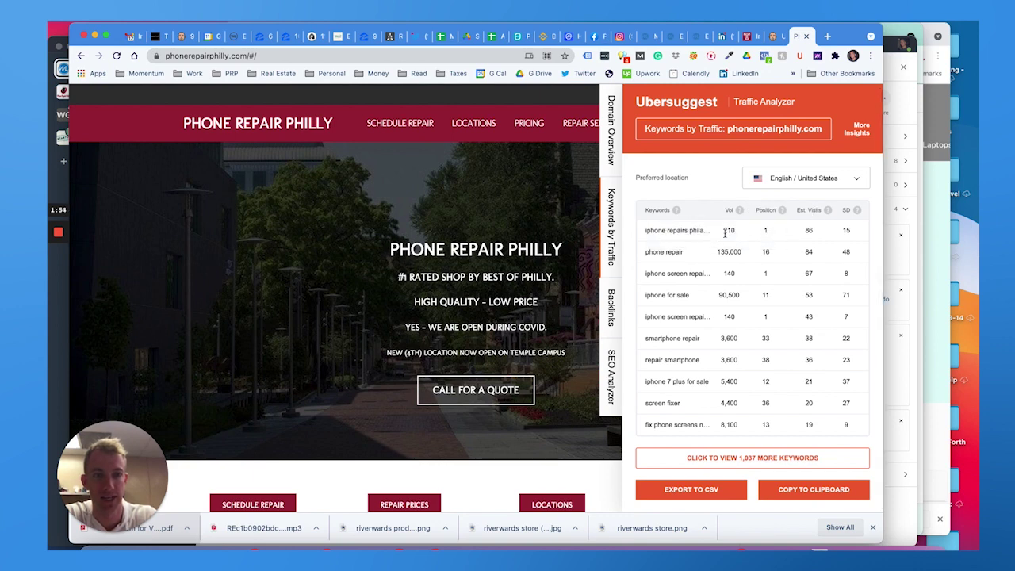
pyautogui.click(610, 301)
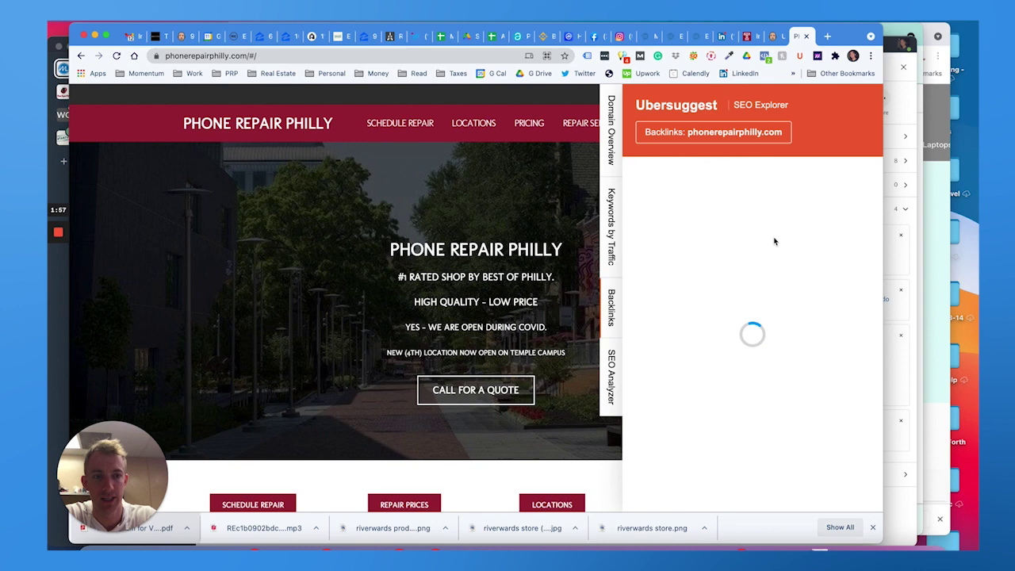
pyautogui.scroll(-1, 775, 241)
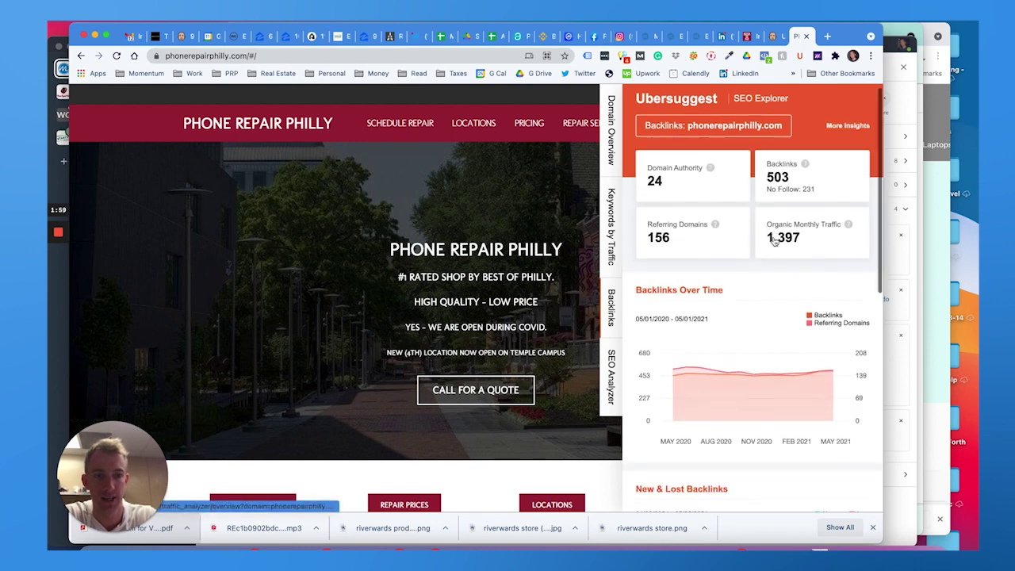
# - Start the SEO Analyzer crawl and scroll through its Site Speed results
pyautogui.click(609, 379)
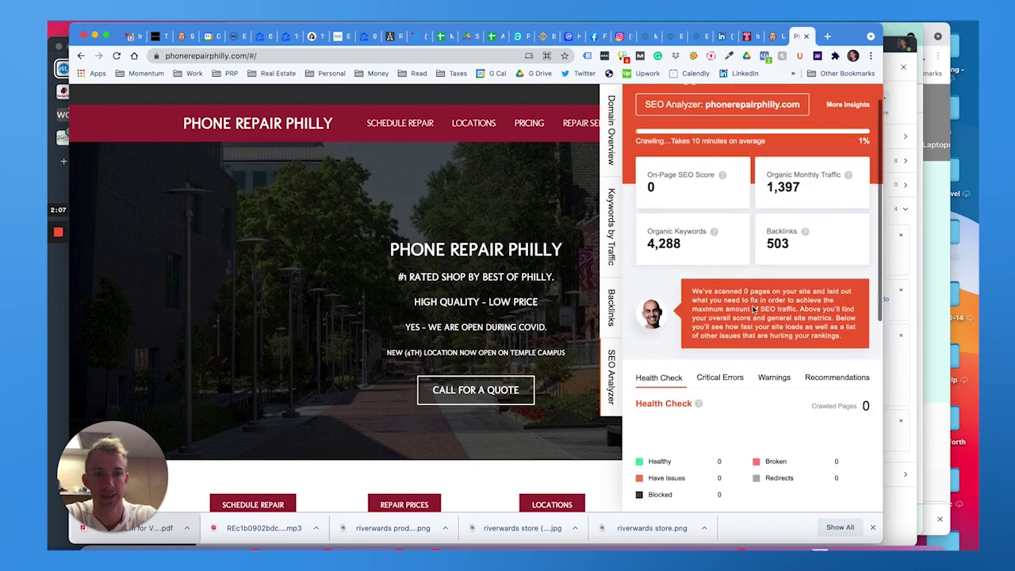
pyautogui.scroll(-3, 753, 309)
pyautogui.scroll(-2, 753, 309)
pyautogui.scroll(-3, 754, 310)
pyautogui.scroll(-1, 754, 310)
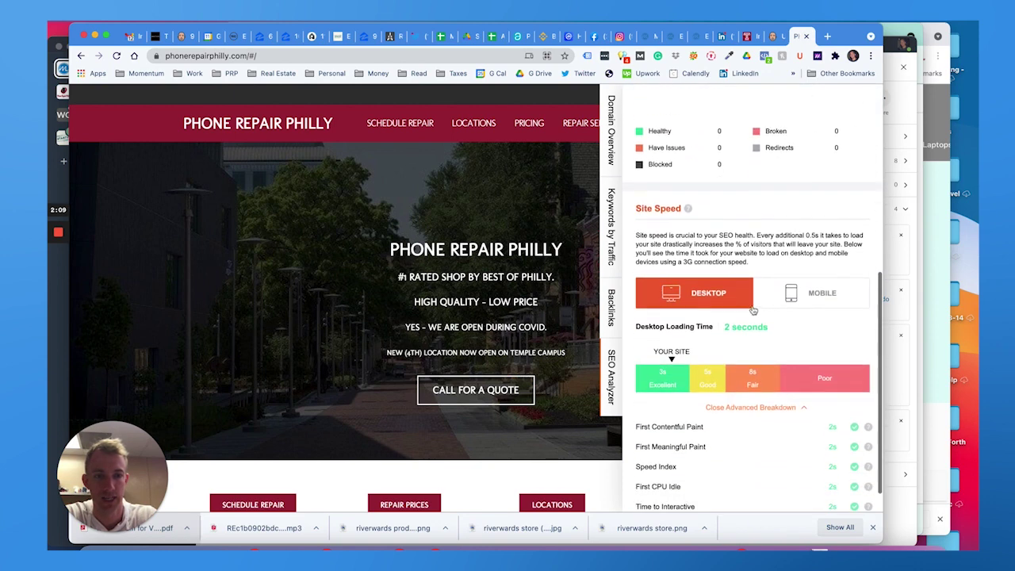
pyautogui.scroll(10, 804, 333)
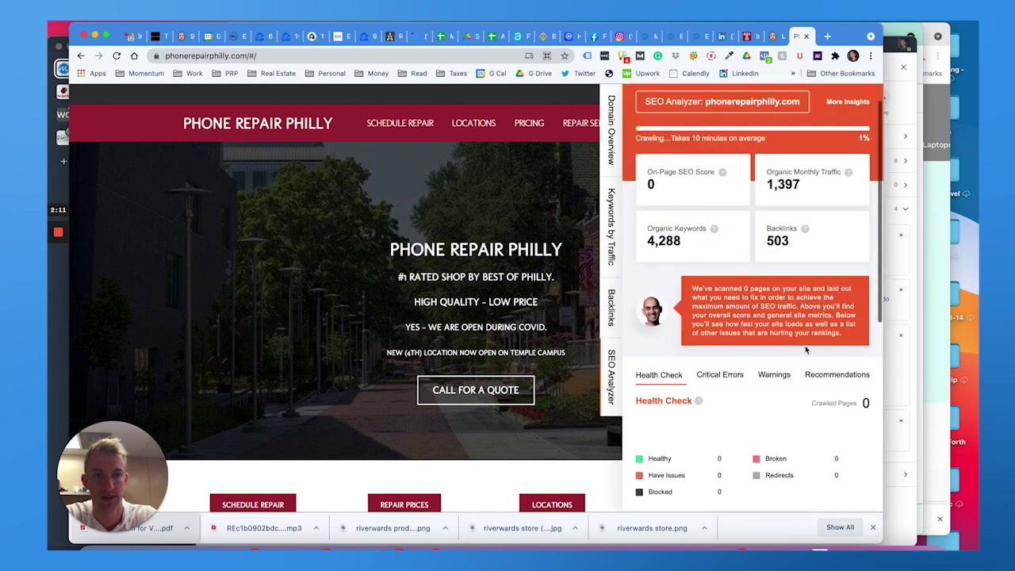
pyautogui.scroll(1, 805, 269)
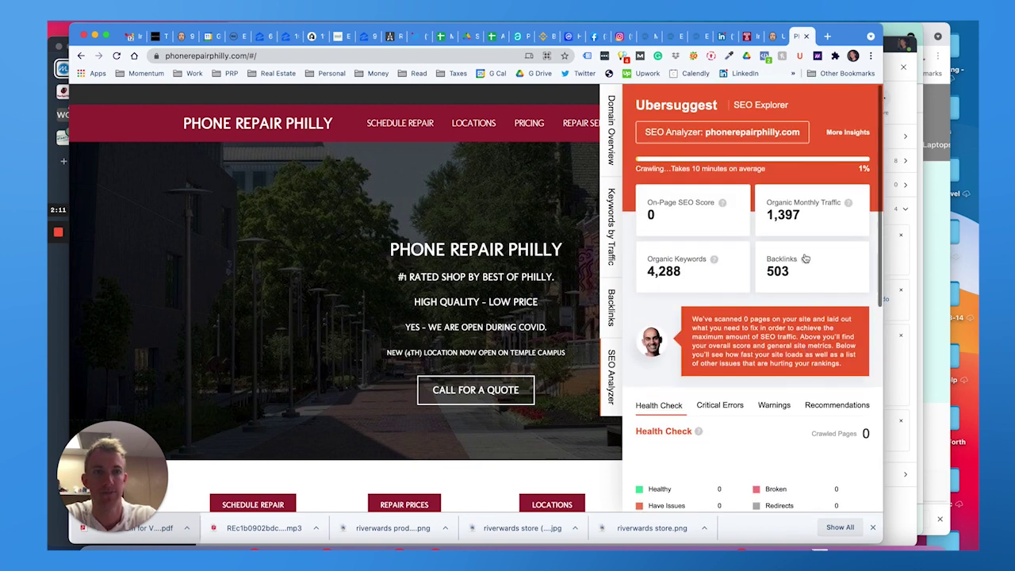
# - Copy phonerepairphilly.com's URL and search it from the Ubersuggest homepage
pyautogui.click(772, 40)
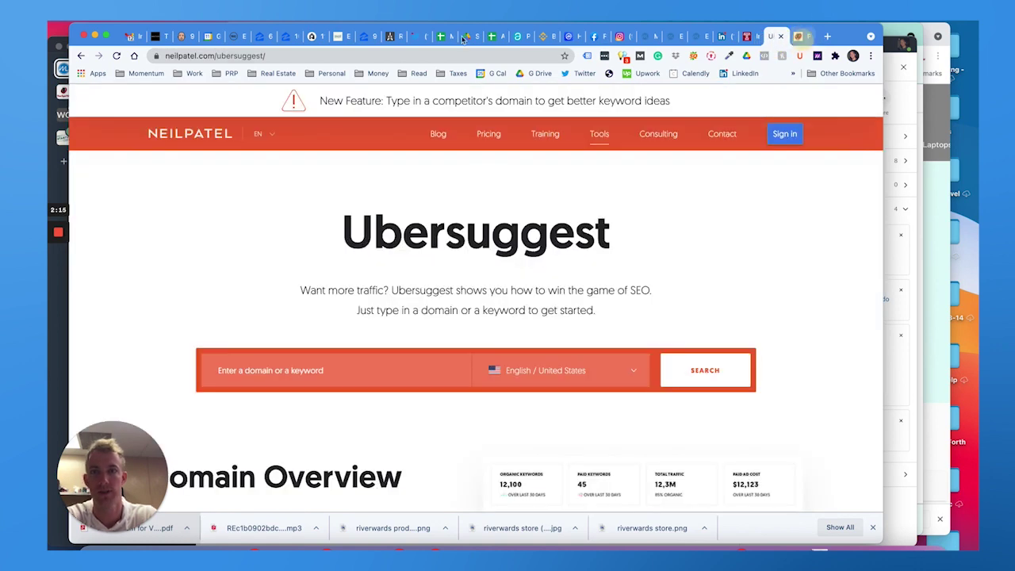
pyautogui.hotkey('ctrl', 'Tab')
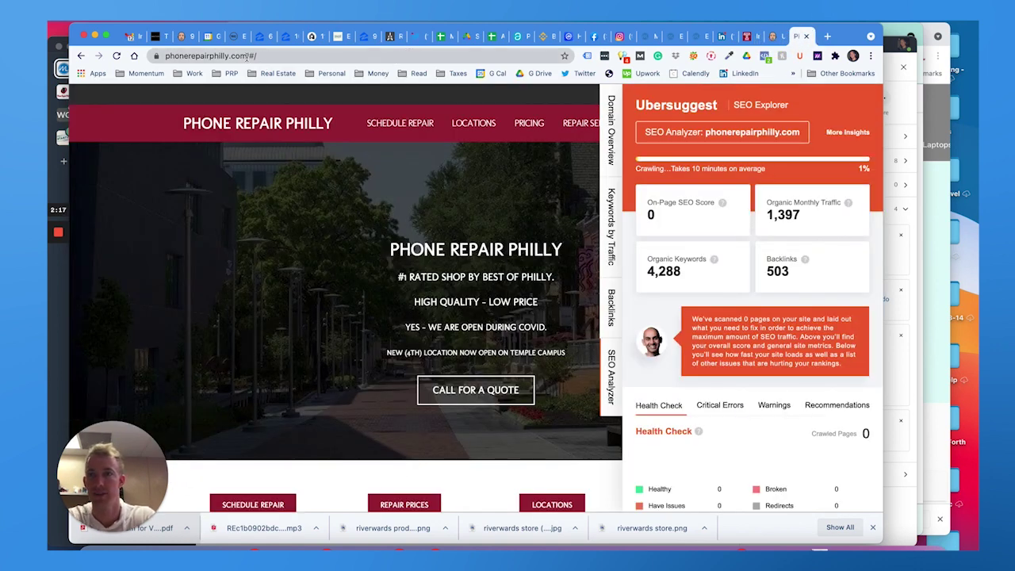
pyautogui.press('super+l')
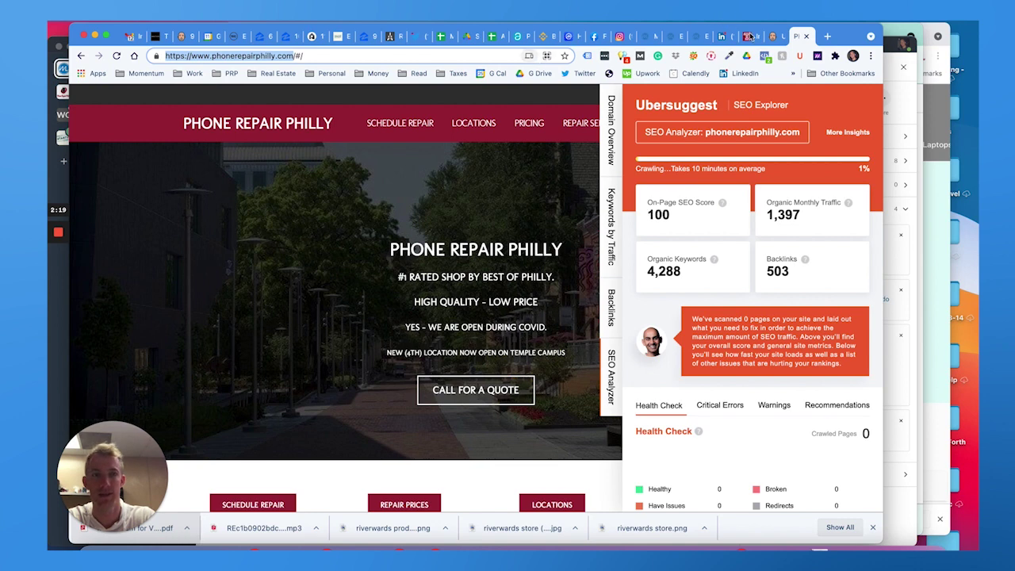
pyautogui.hotkey('ctrl', 'shift', 'Tab')
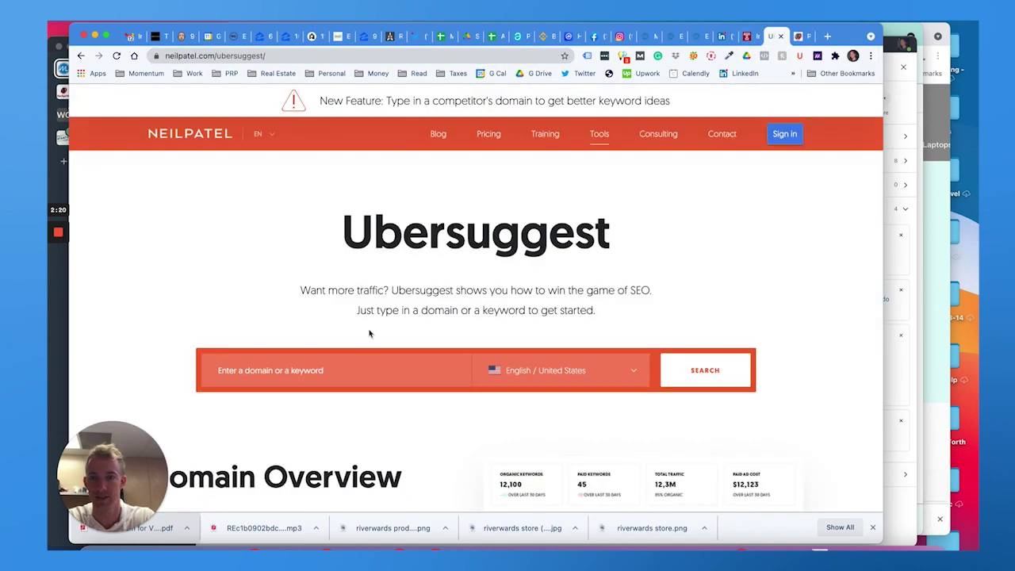
pyautogui.click(333, 372)
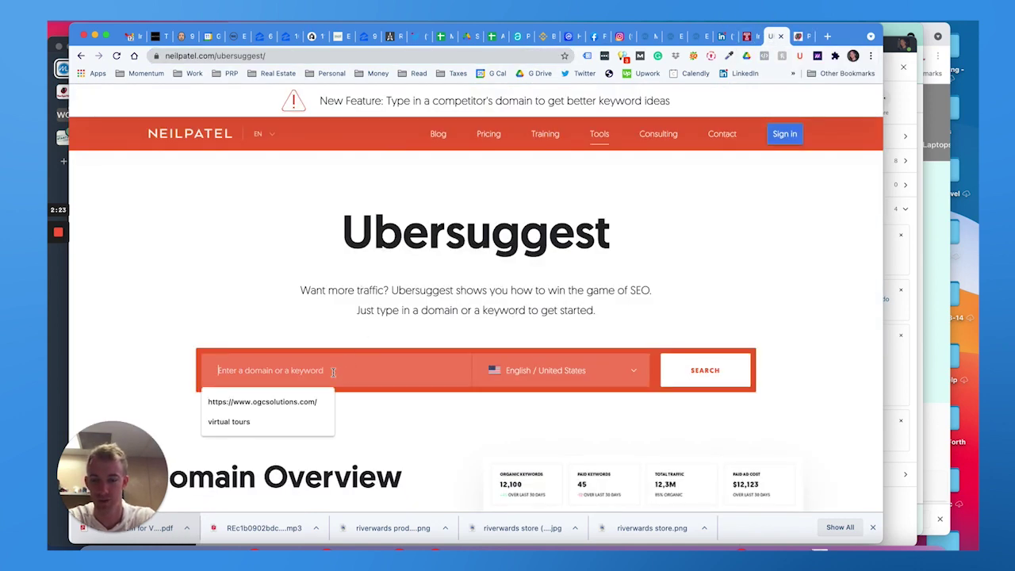
pyautogui.write('https://www.phonerepairphilly.com/')
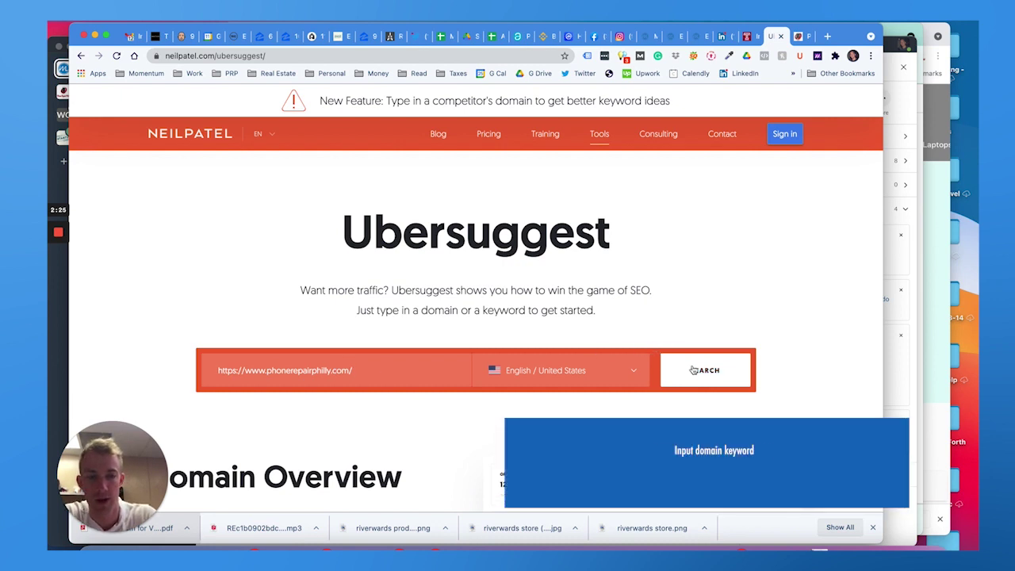
pyautogui.click(693, 371)
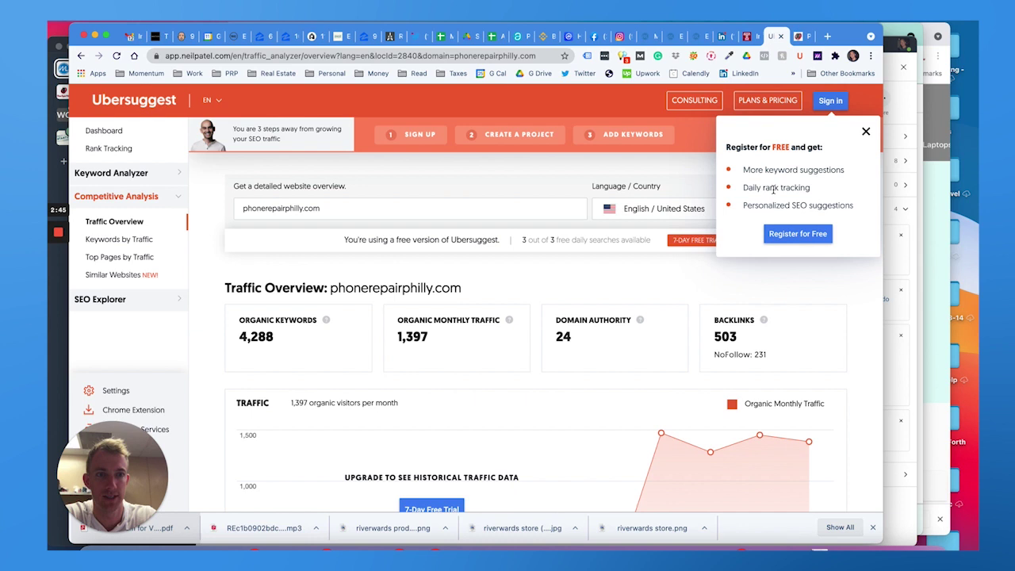
# - Dismiss the free registration prompt and open the Organic Keywords report
pyautogui.click(866, 131)
pyautogui.scroll(-2, 502, 282)
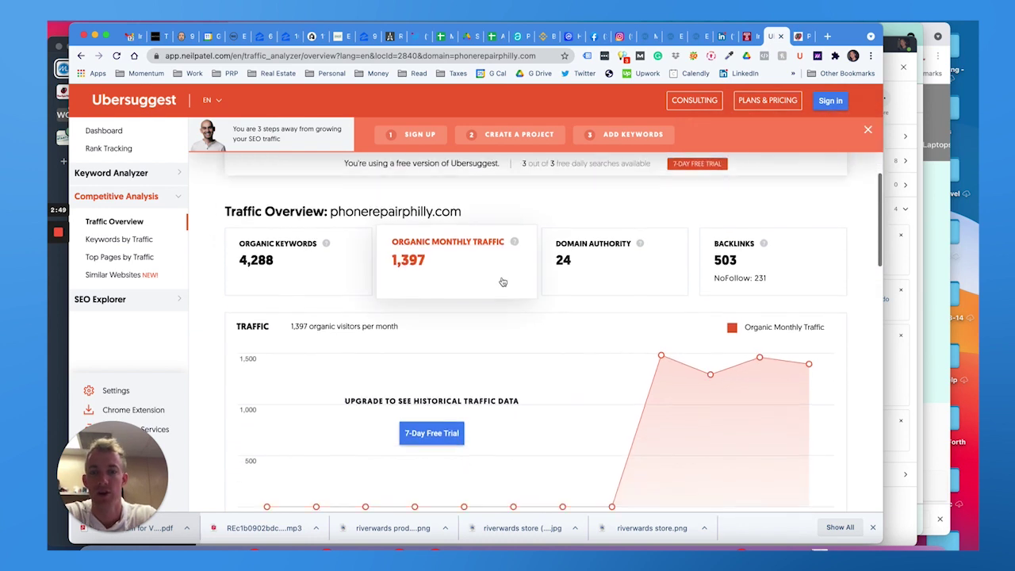
pyautogui.scroll(-1, 502, 281)
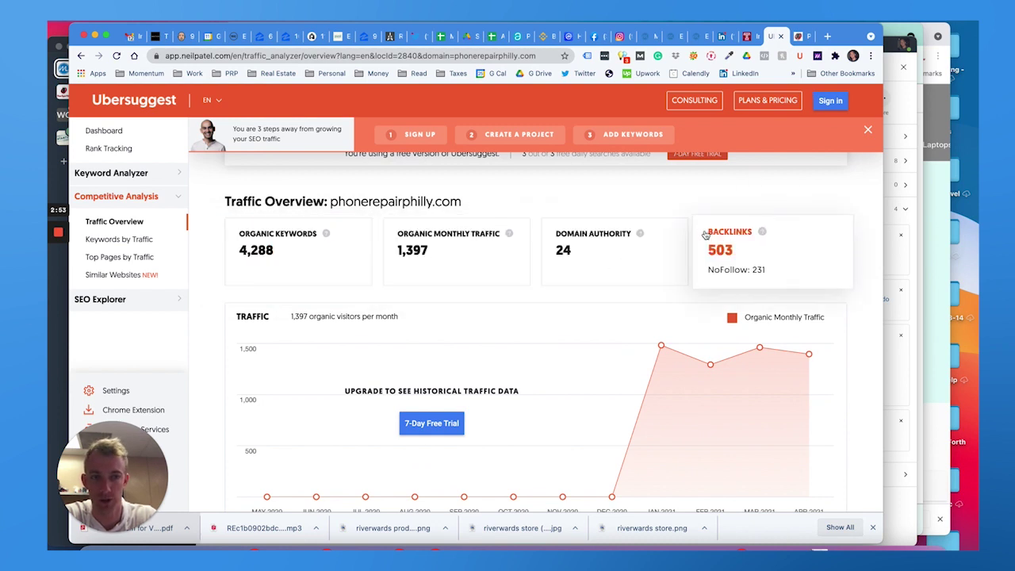
pyautogui.scroll(-1, 705, 238)
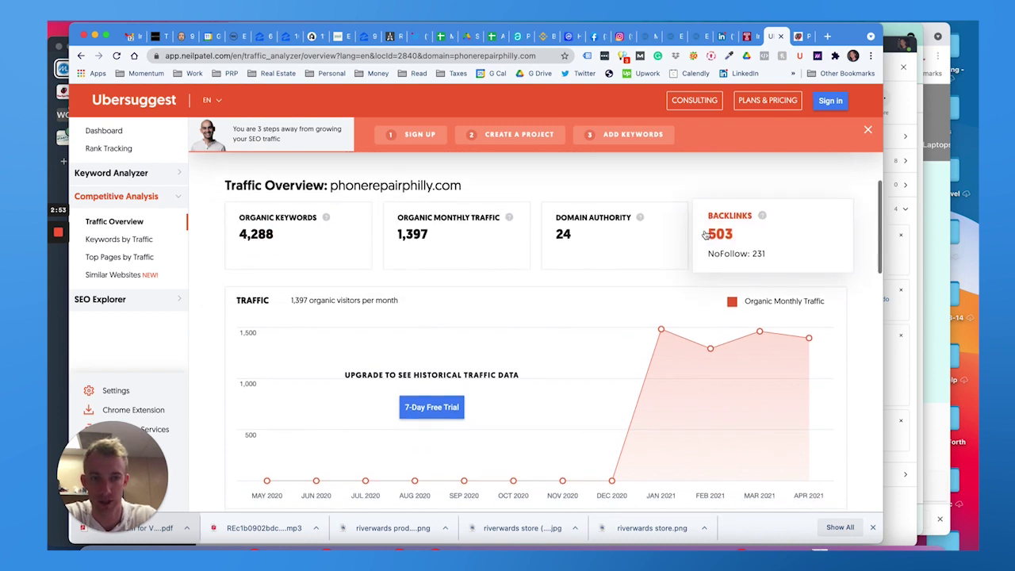
pyautogui.click(305, 242)
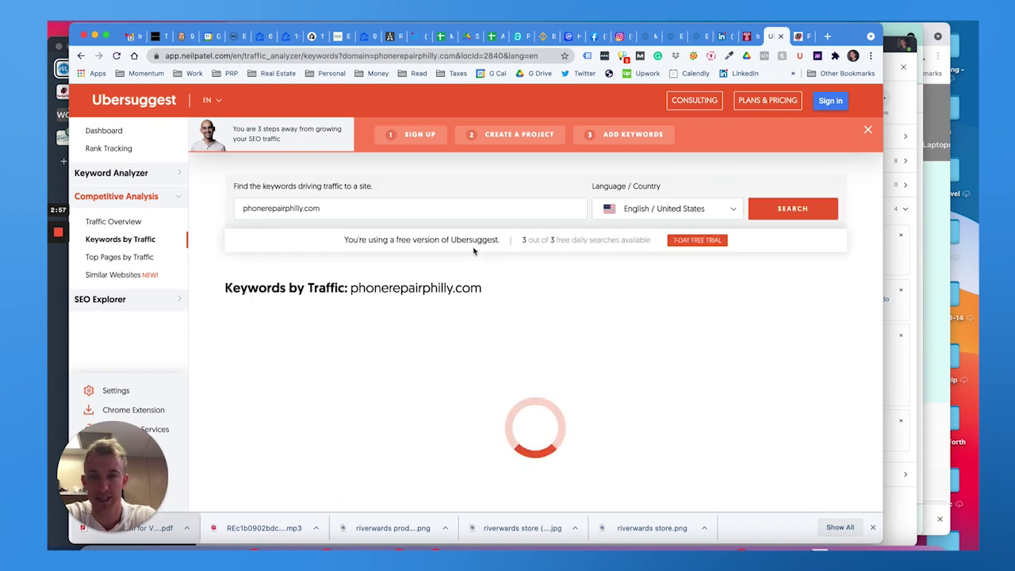
# - Sort the traffic keywords by estimated visits, highest first, and scroll the list
pyautogui.scroll(-2, 474, 251)
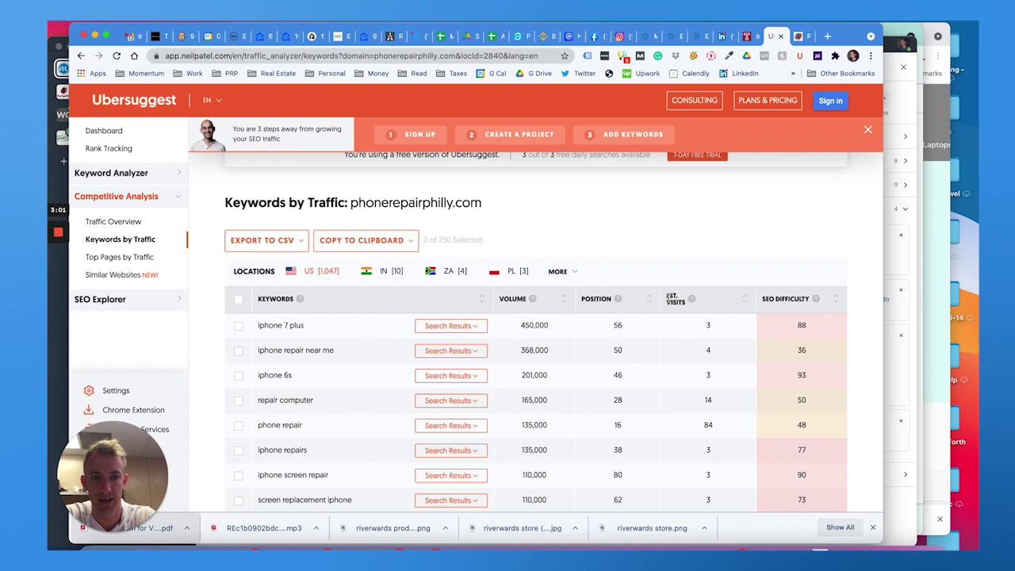
pyautogui.click(745, 300)
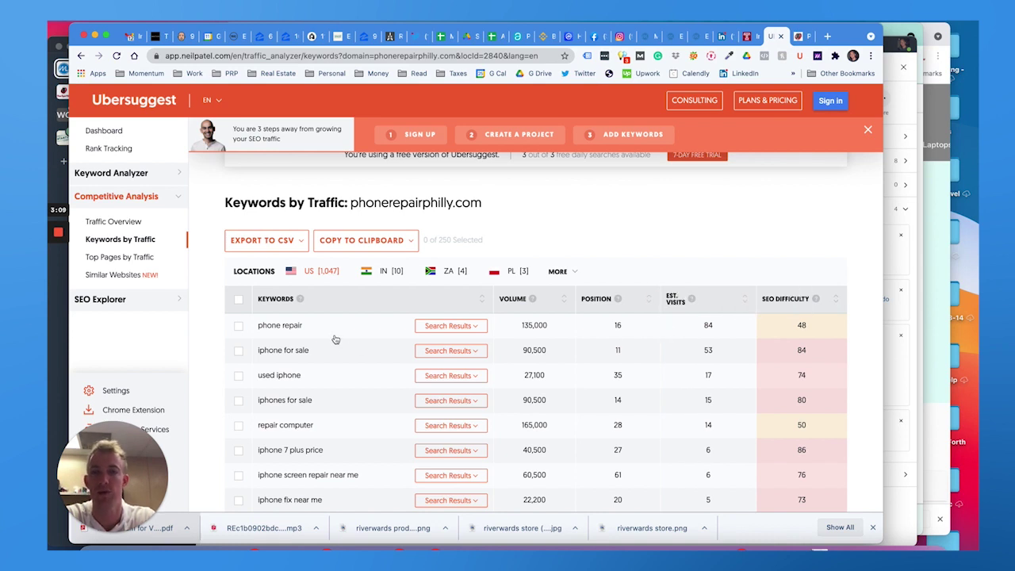
pyautogui.scroll(1, 336, 340)
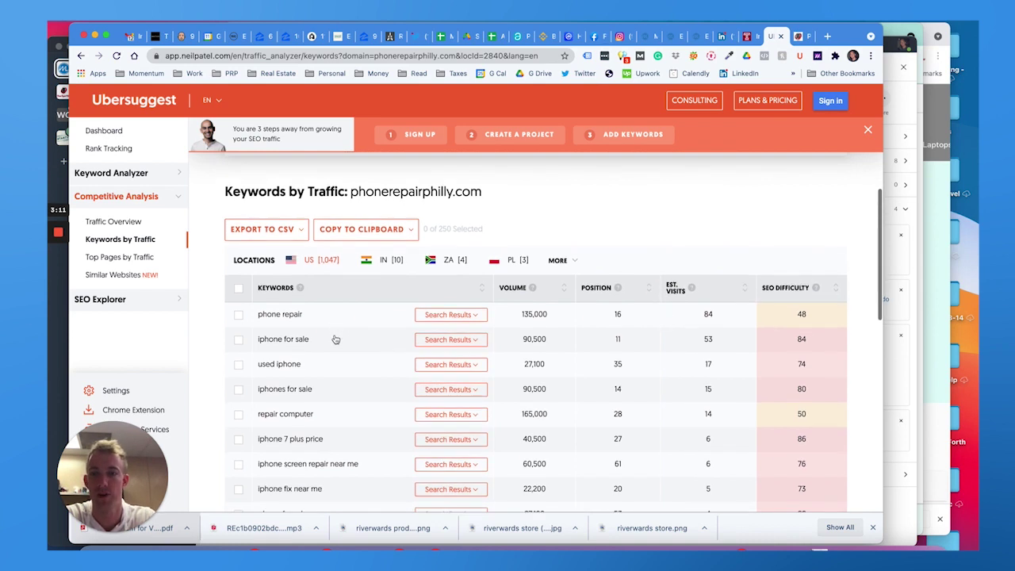
pyautogui.scroll(-1, 332, 354)
pyautogui.scroll(-1, 332, 354)
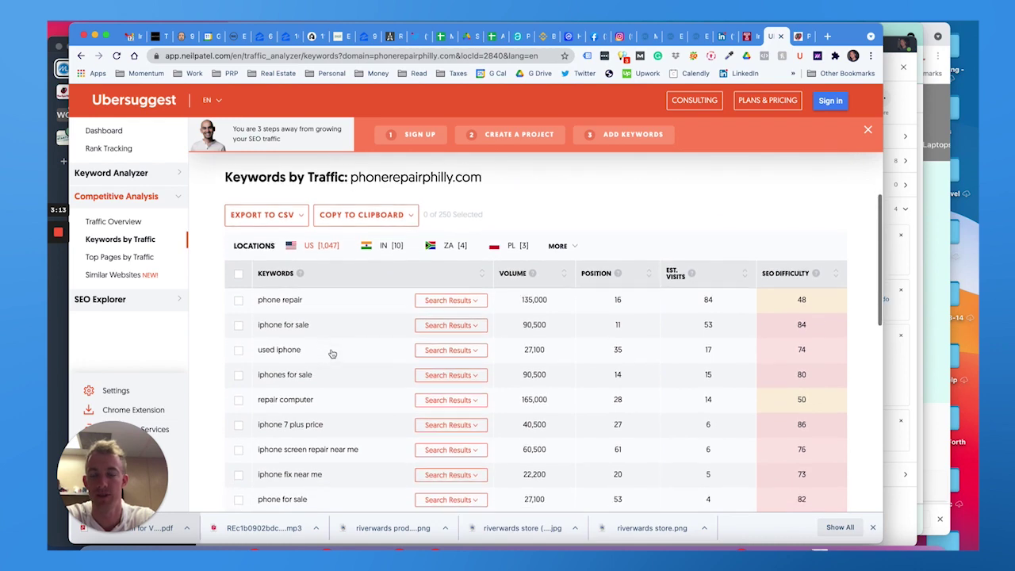
pyautogui.scroll(-1, 332, 354)
pyautogui.scroll(-1, 332, 353)
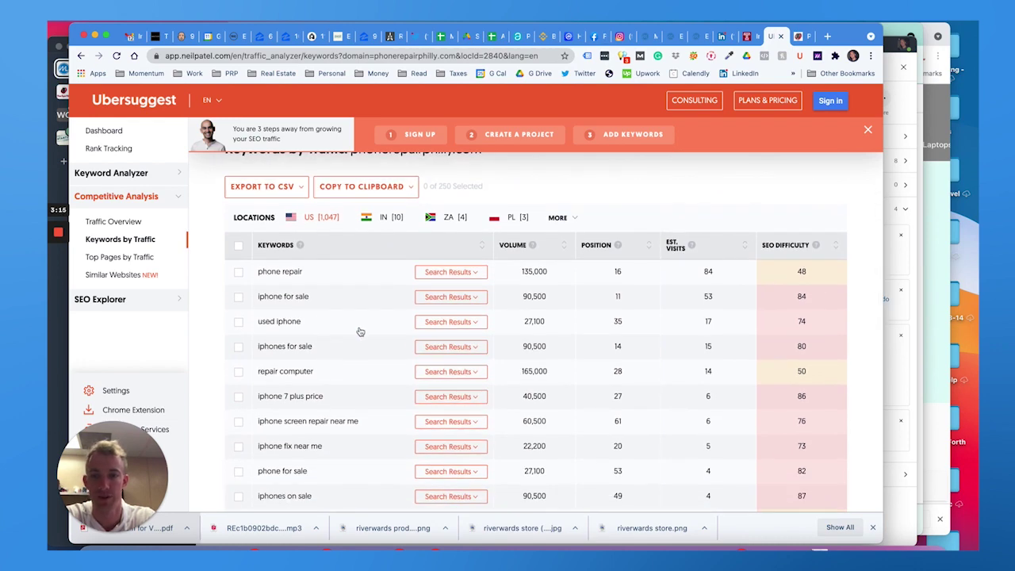
pyautogui.scroll(-2, 360, 331)
pyautogui.scroll(3, 608, 325)
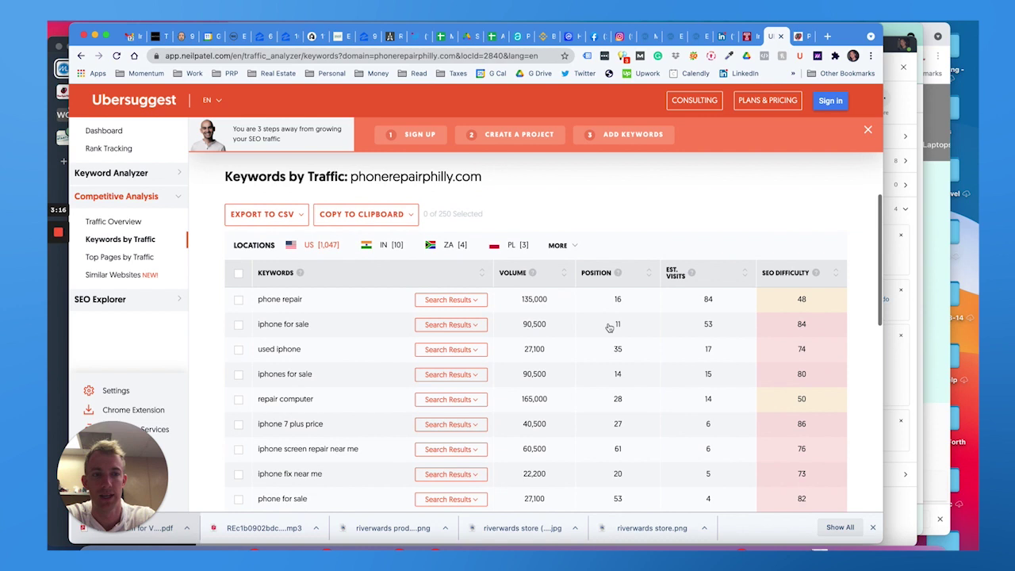
pyautogui.scroll(1, 609, 325)
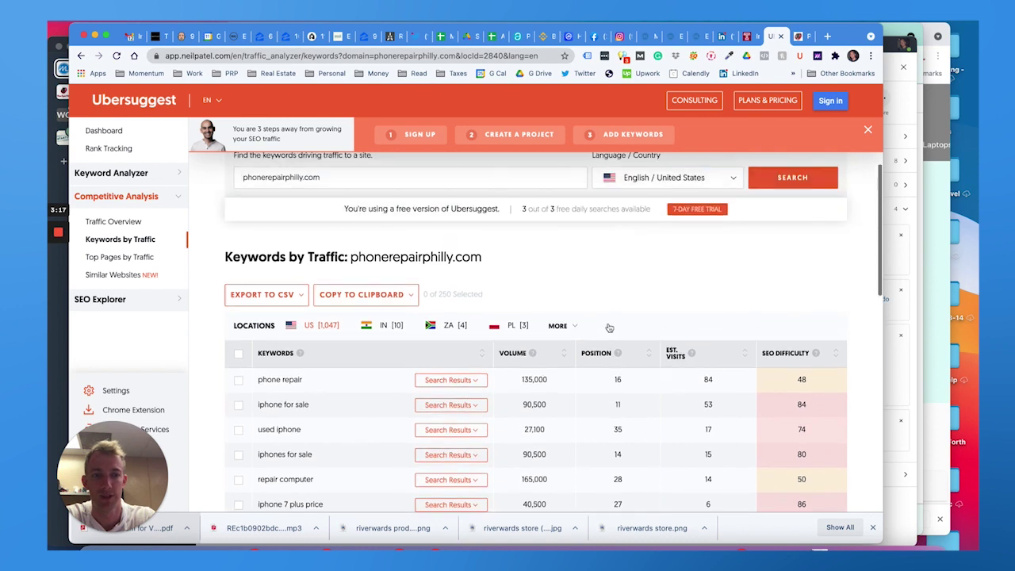
# - Re-sort the keyword list by ascending ranking position and scroll through it
pyautogui.click(648, 358)
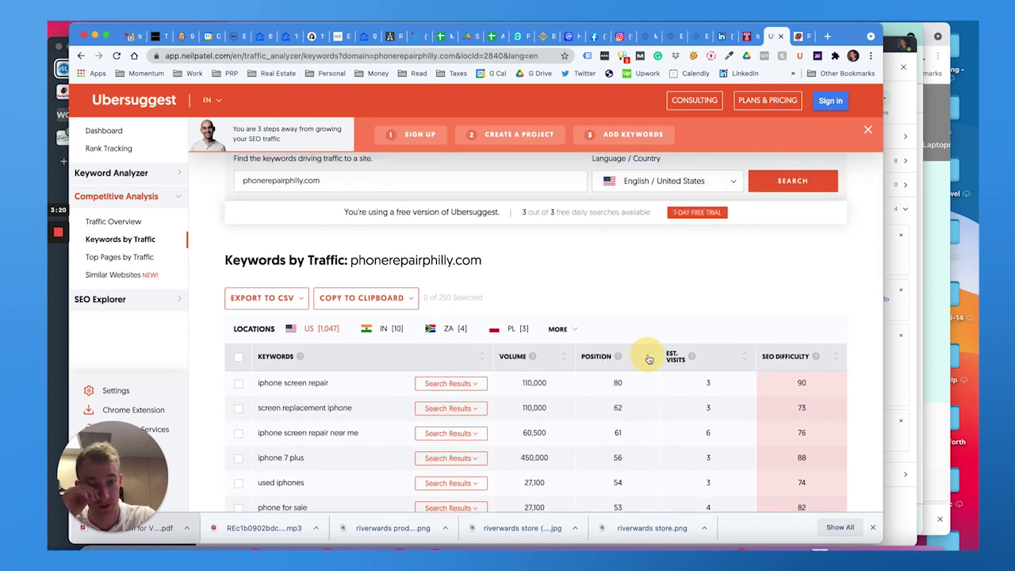
pyautogui.click(649, 359)
pyautogui.scroll(-1, 568, 388)
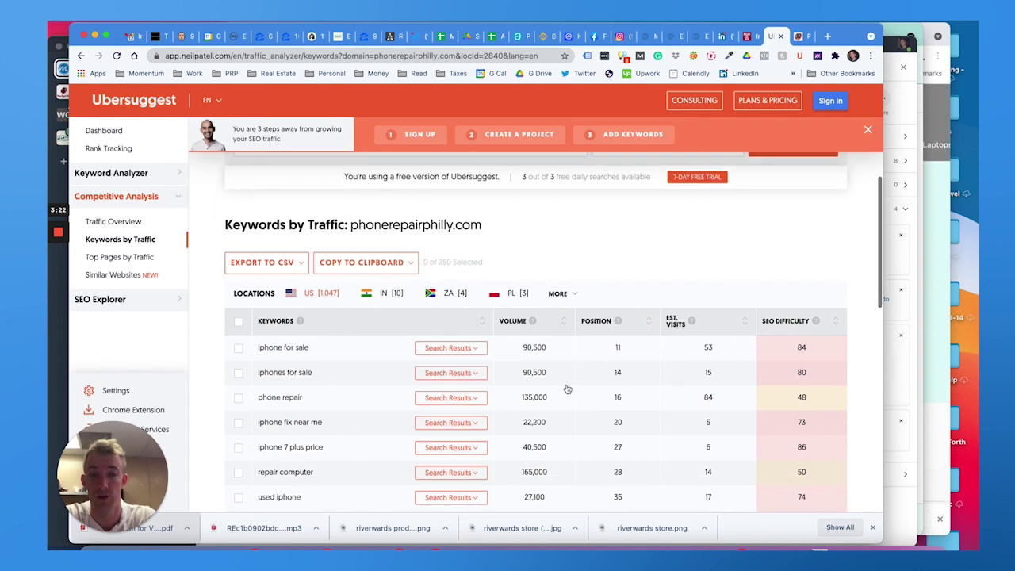
pyautogui.scroll(1, 448, 372)
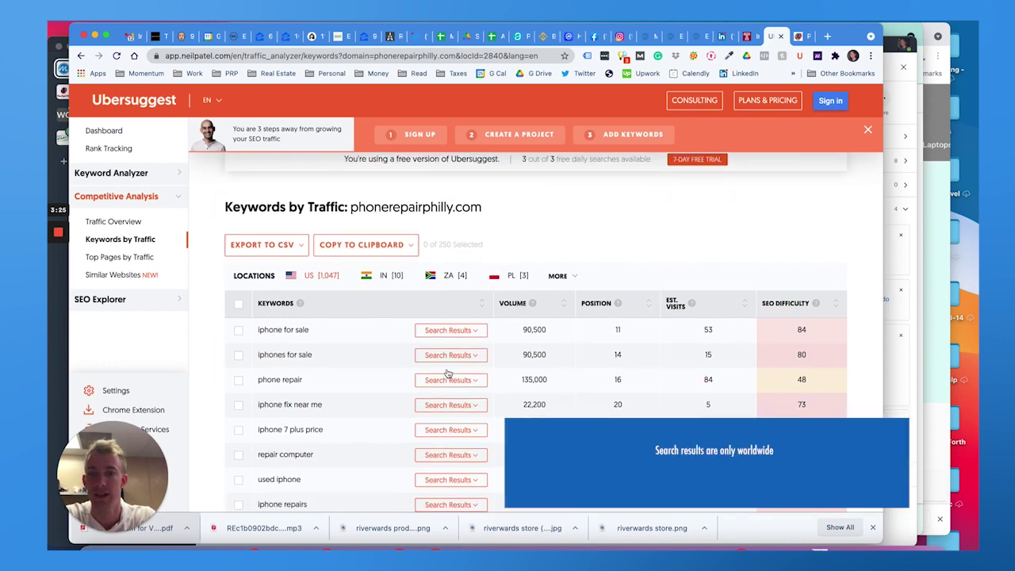
pyautogui.scroll(-1, 448, 372)
pyautogui.scroll(-1, 448, 373)
pyautogui.scroll(2, 448, 373)
pyautogui.scroll(1, 448, 373)
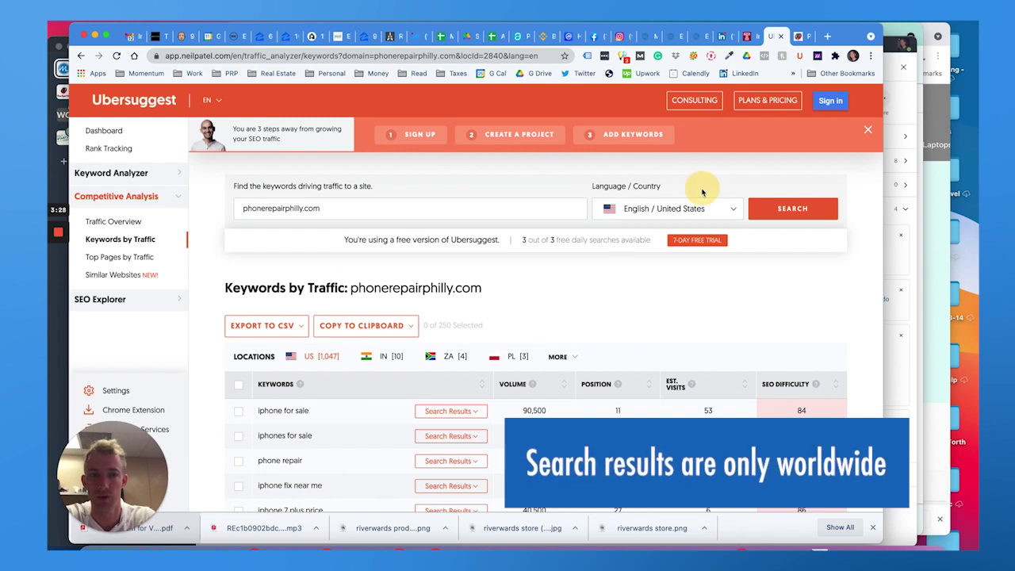
# - Open the Language/Country dropdown, try a 'la' location search, then clear it
pyautogui.click(680, 208)
pyautogui.scroll(-3, 672, 265)
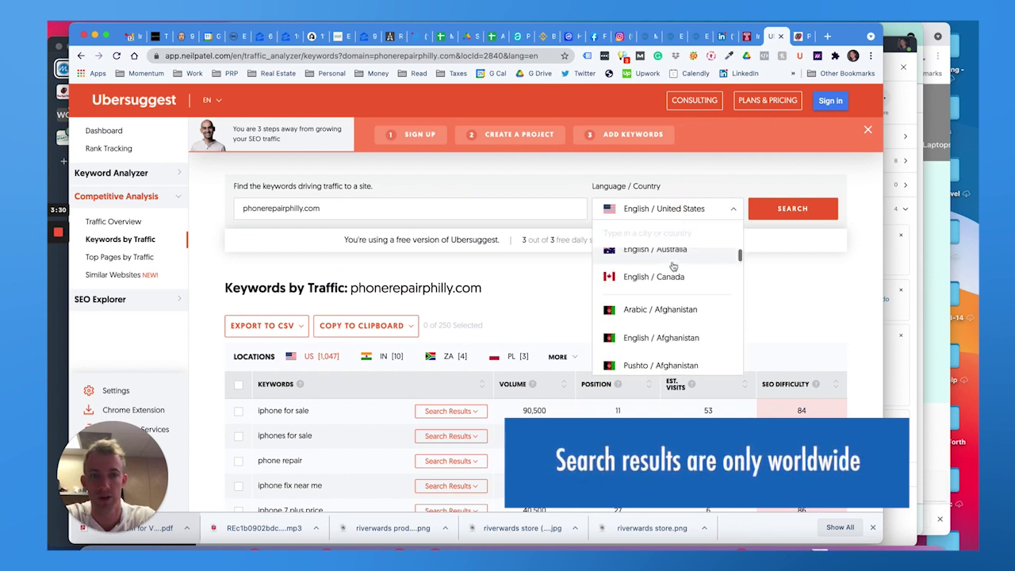
pyautogui.scroll(-2, 673, 266)
pyautogui.scroll(5, 672, 265)
pyautogui.click(650, 235)
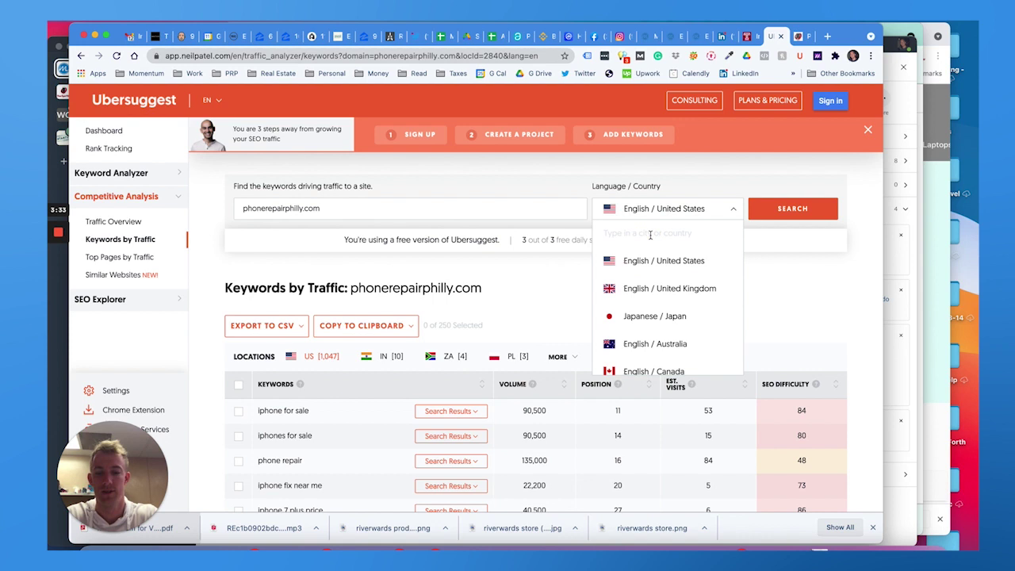
pyautogui.write('phla')
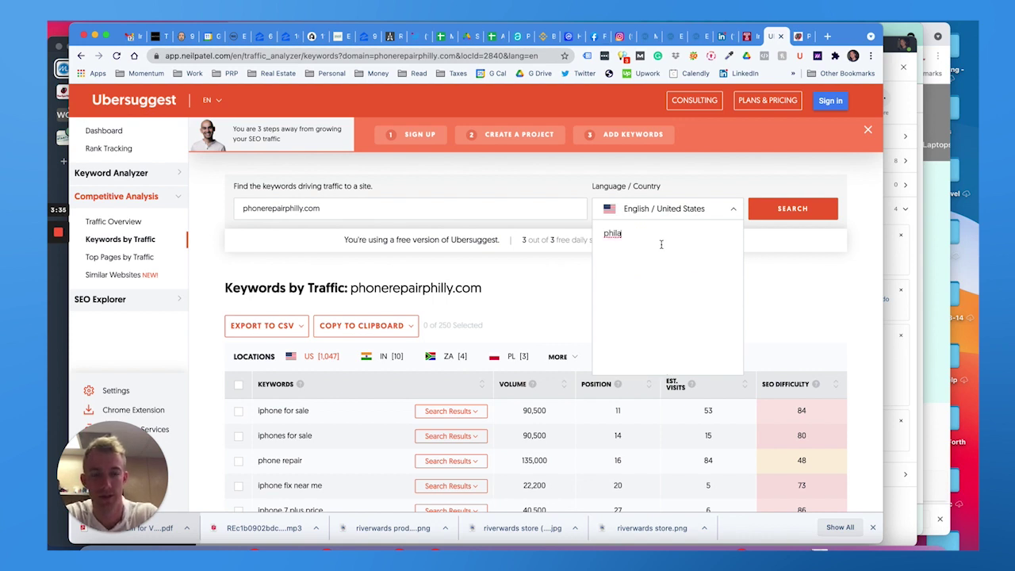
pyautogui.press('BackSpace')
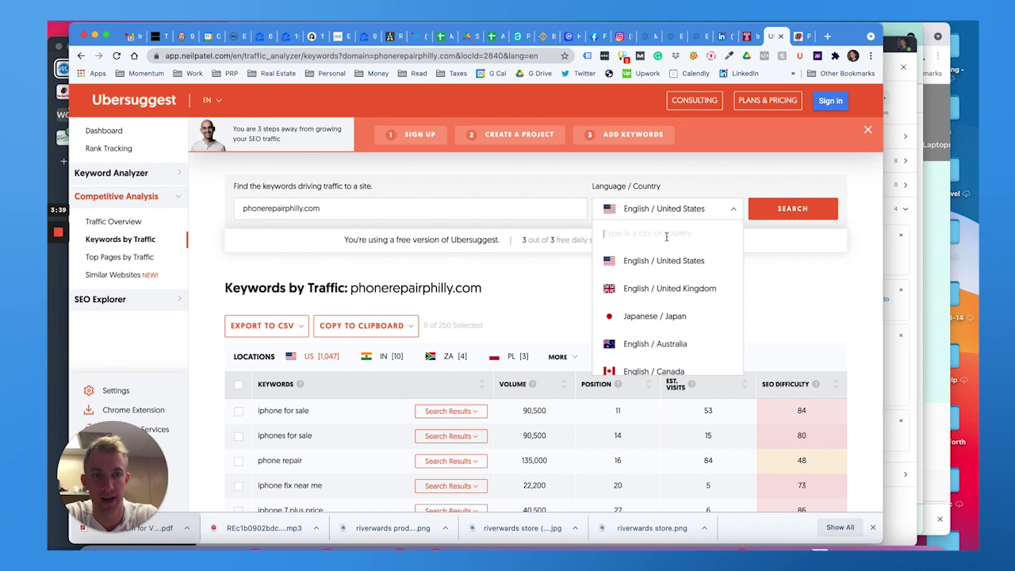
pyautogui.scroll(-2, 670, 254)
pyautogui.scroll(2, 670, 262)
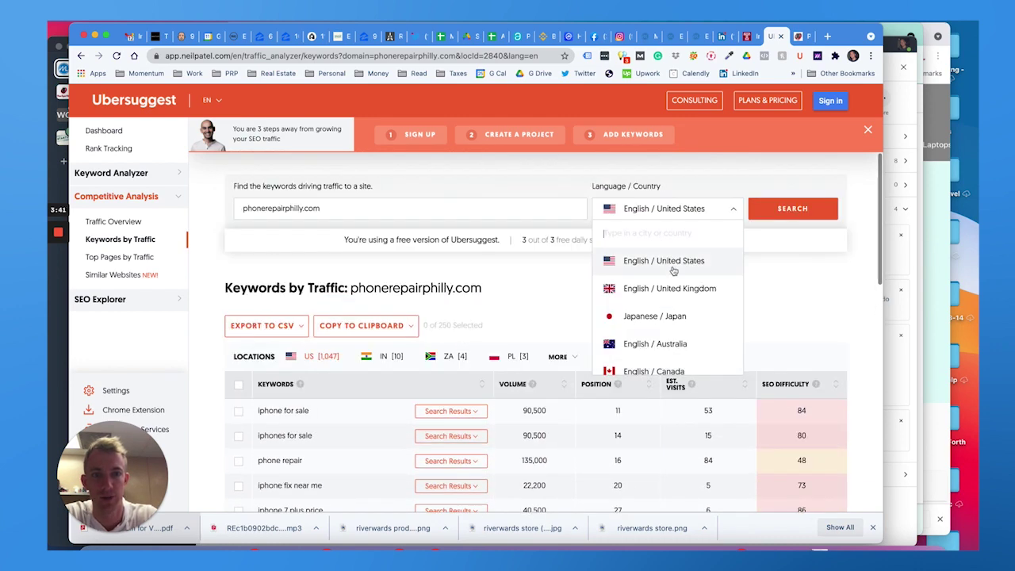
# - Search the location list again, then close it keeping English / United States
pyautogui.scroll(-1, 673, 271)
pyautogui.scroll(-1, 672, 271)
pyautogui.scroll(-1, 672, 272)
pyautogui.scroll(-1, 673, 272)
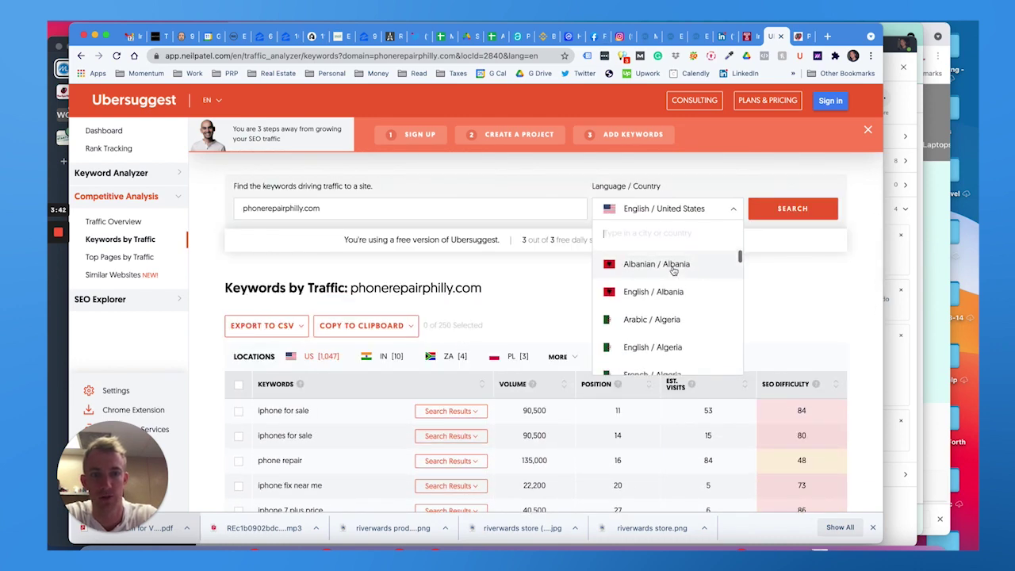
pyautogui.scroll(4, 658, 254)
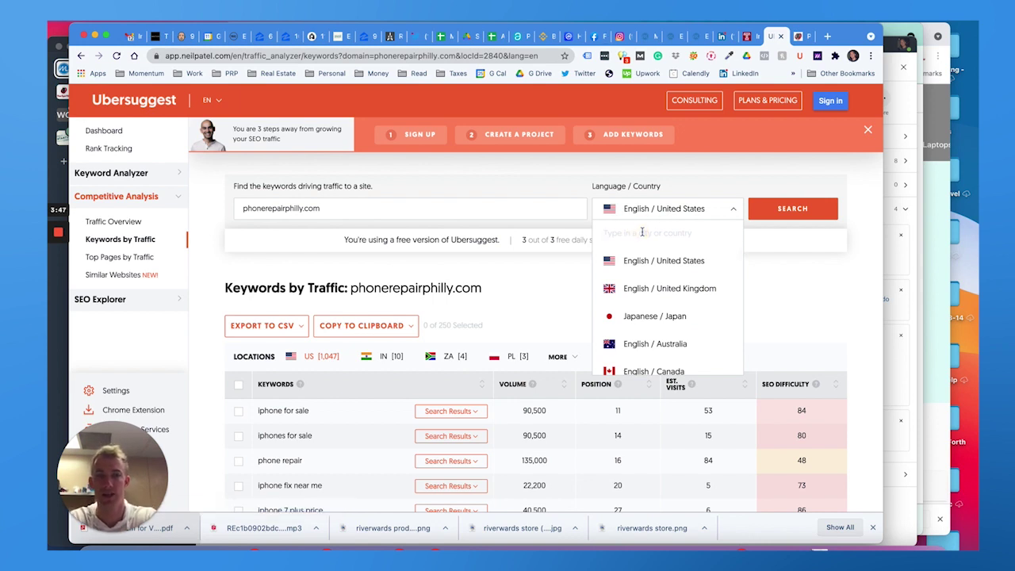
pyautogui.write('philadelphia')
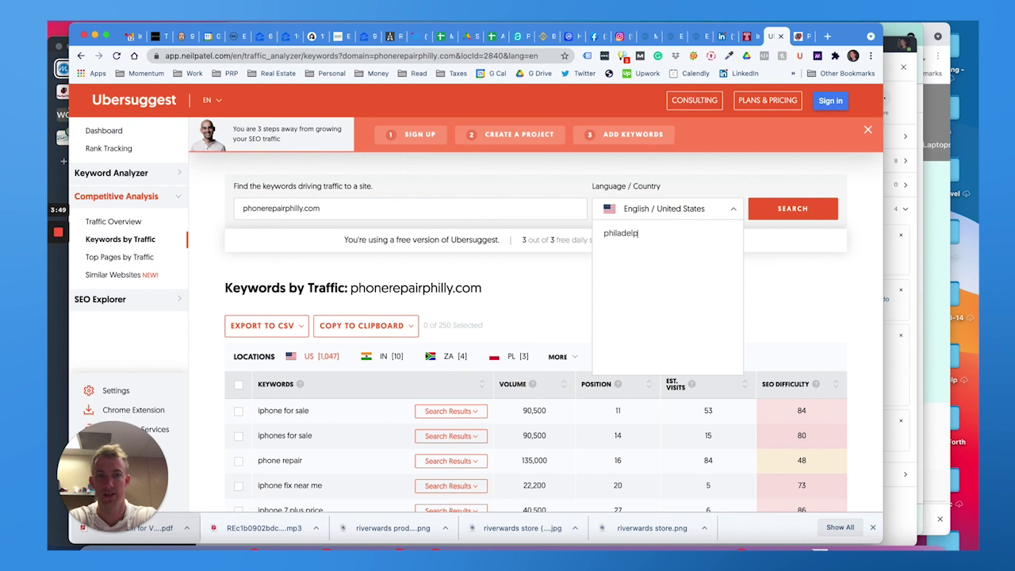
pyautogui.click(676, 229)
pyautogui.click(791, 275)
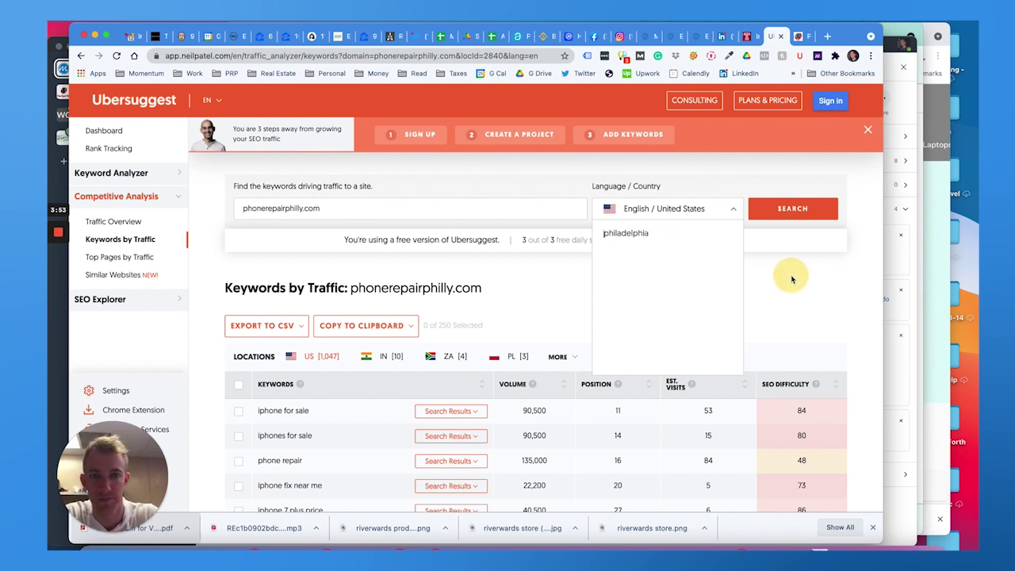
pyautogui.scroll(-1, 526, 296)
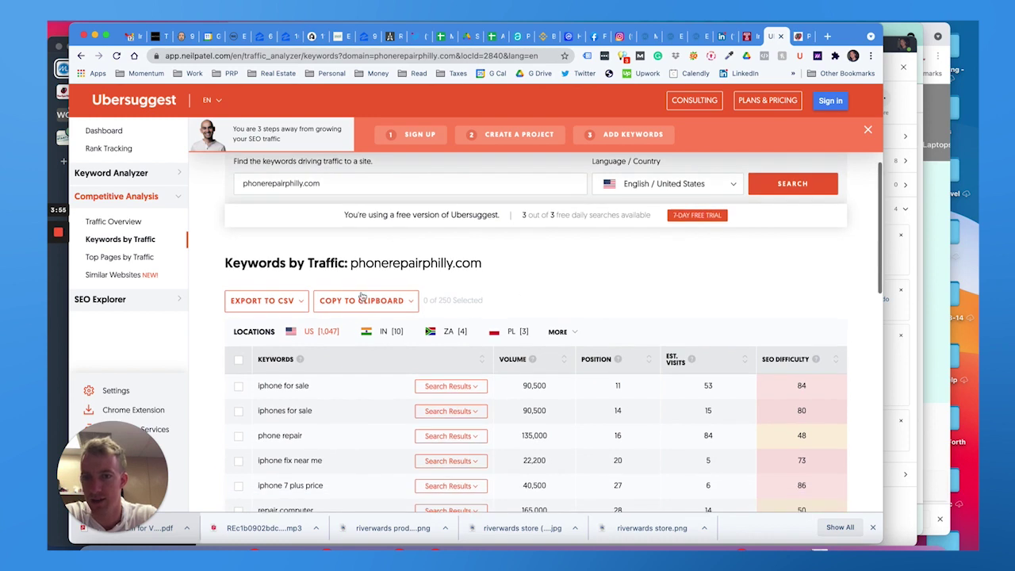
pyautogui.scroll(-3, 524, 293)
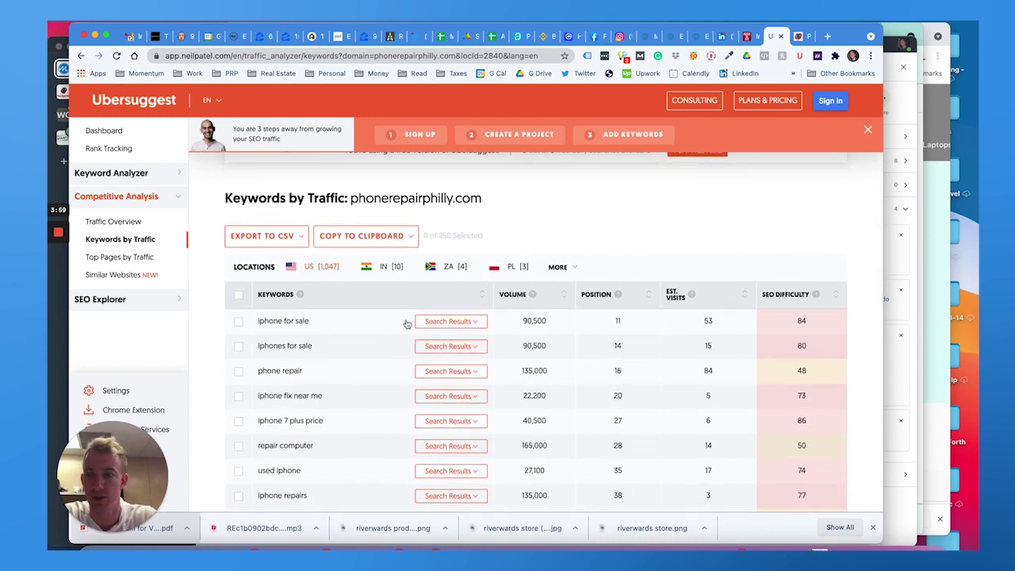
pyautogui.click(100, 224)
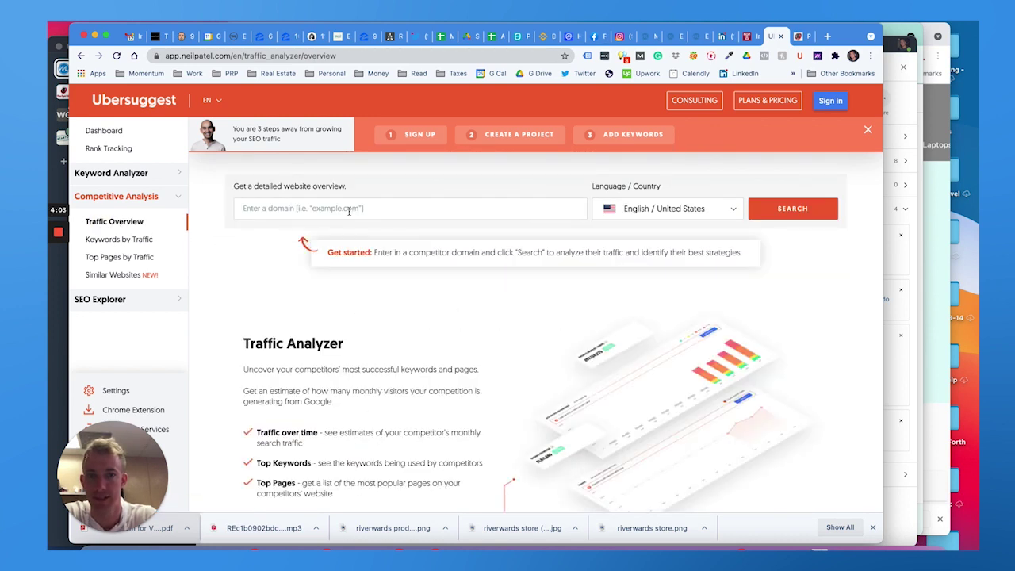
pyautogui.write('https://www.phonerepairphilly.com/')
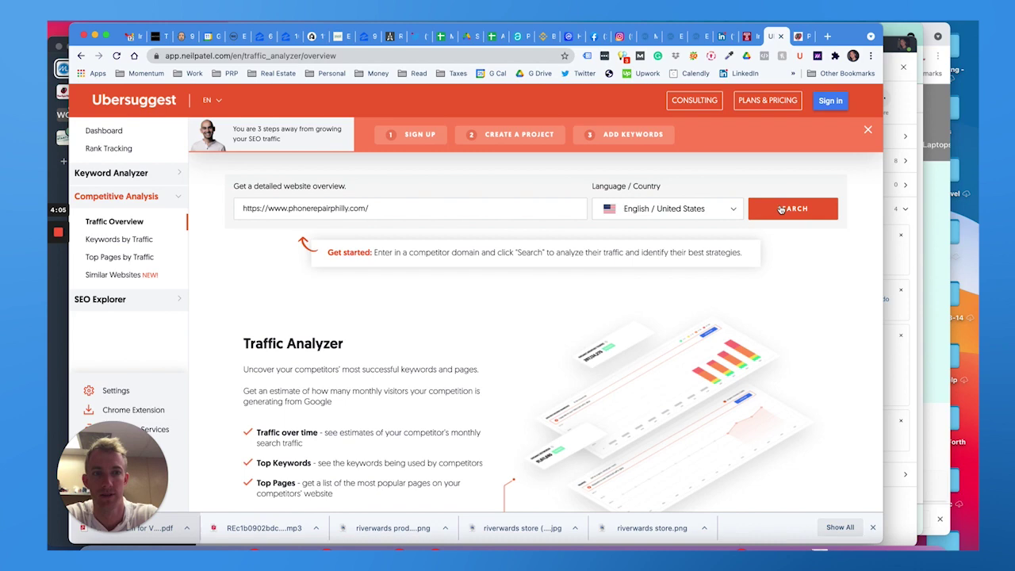
pyautogui.click(780, 210)
# - Scroll through the traffic and keyword-ranking charts and the top SEO pages
pyautogui.scroll(-1, 510, 242)
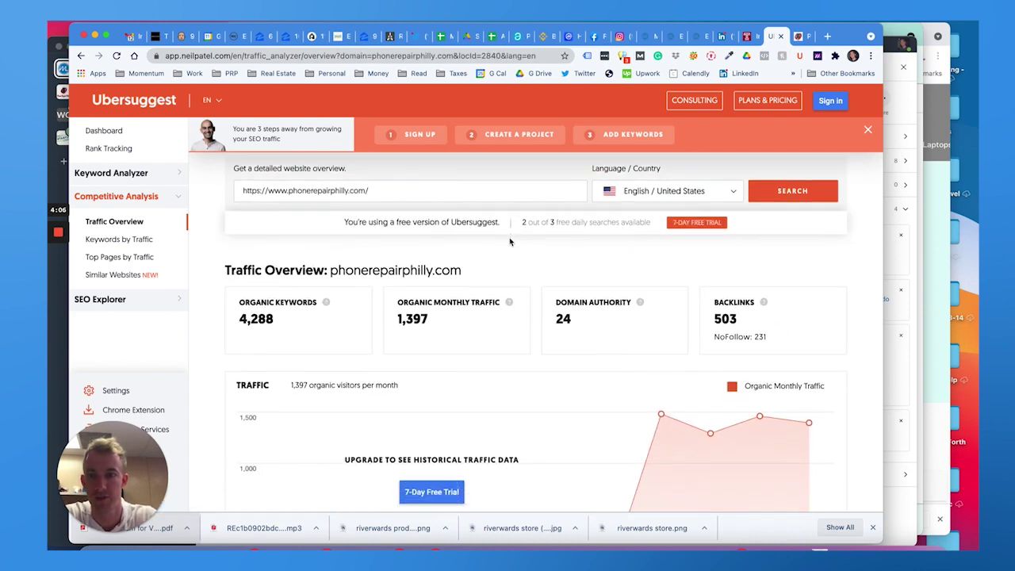
pyautogui.scroll(-5, 510, 242)
pyautogui.scroll(-3, 511, 242)
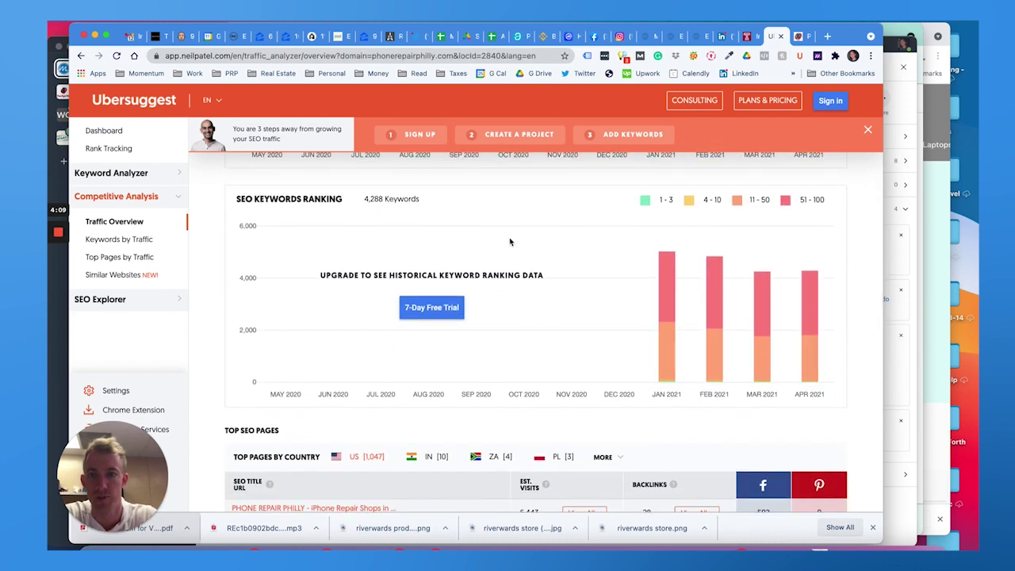
pyautogui.scroll(1, 511, 242)
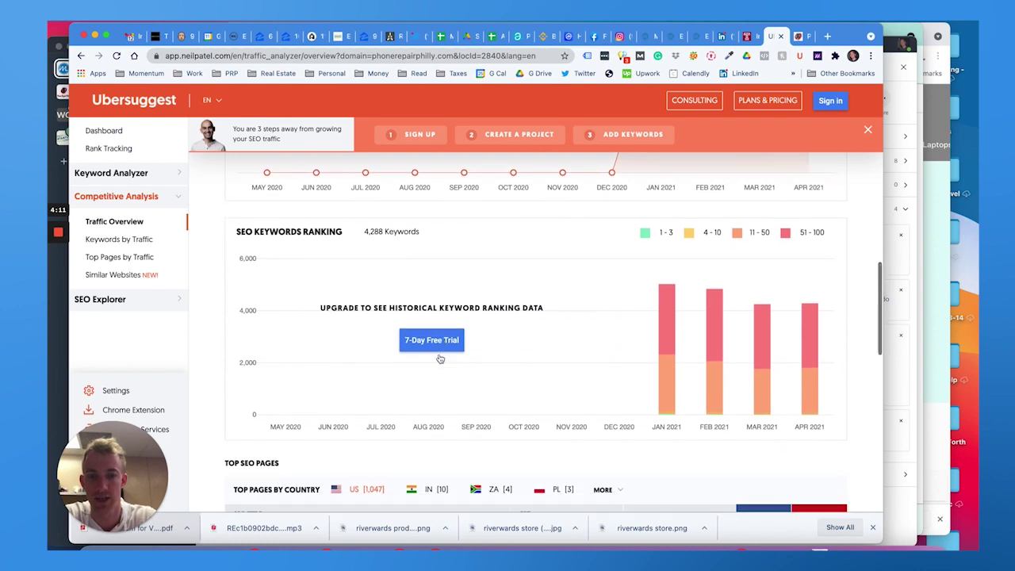
pyautogui.scroll(-5, 440, 359)
pyautogui.scroll(-2, 440, 358)
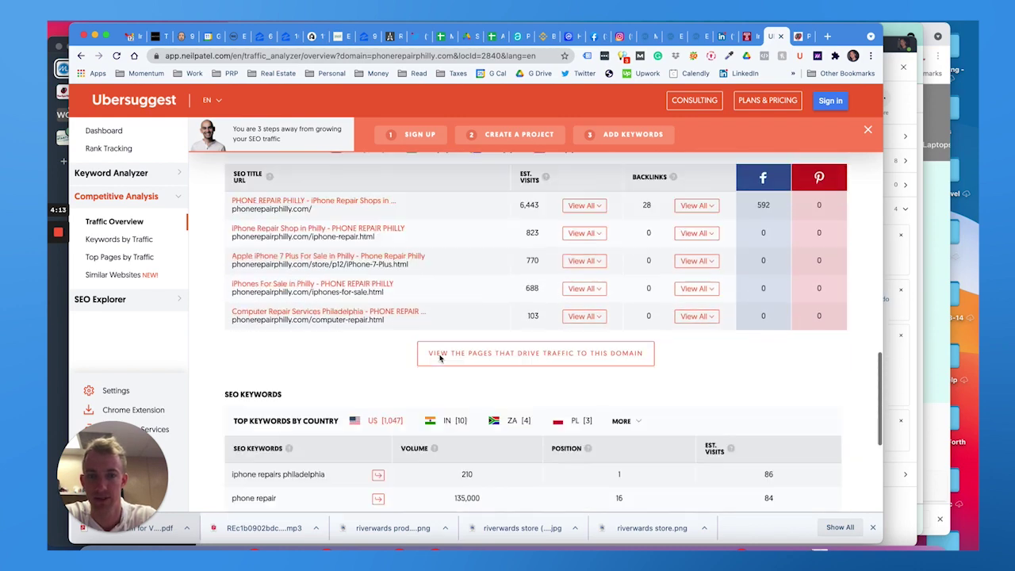
pyautogui.scroll(-6, 440, 358)
pyautogui.scroll(1, 440, 359)
pyautogui.scroll(6, 440, 358)
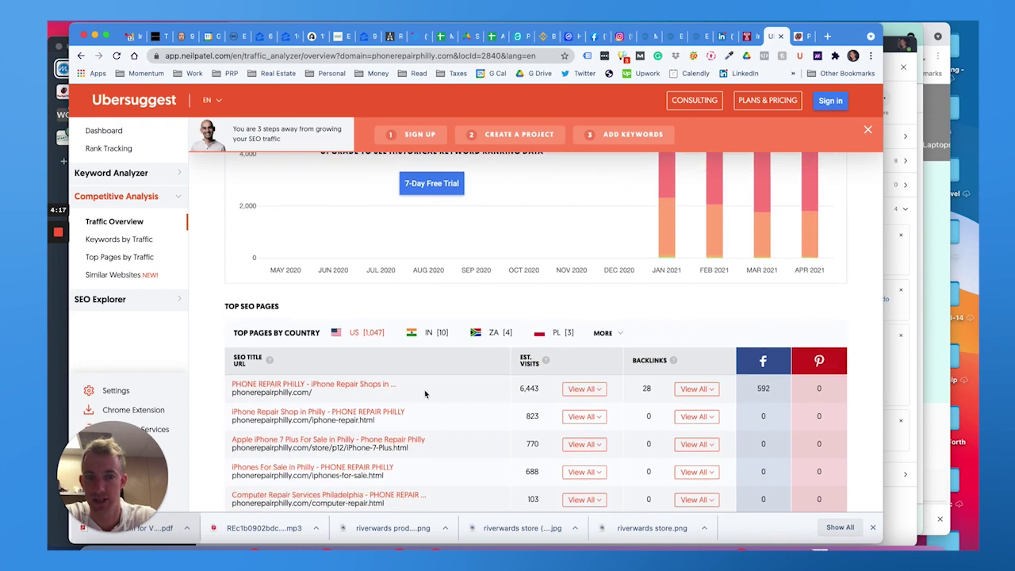
pyautogui.scroll(1, 424, 394)
pyautogui.scroll(3, 524, 408)
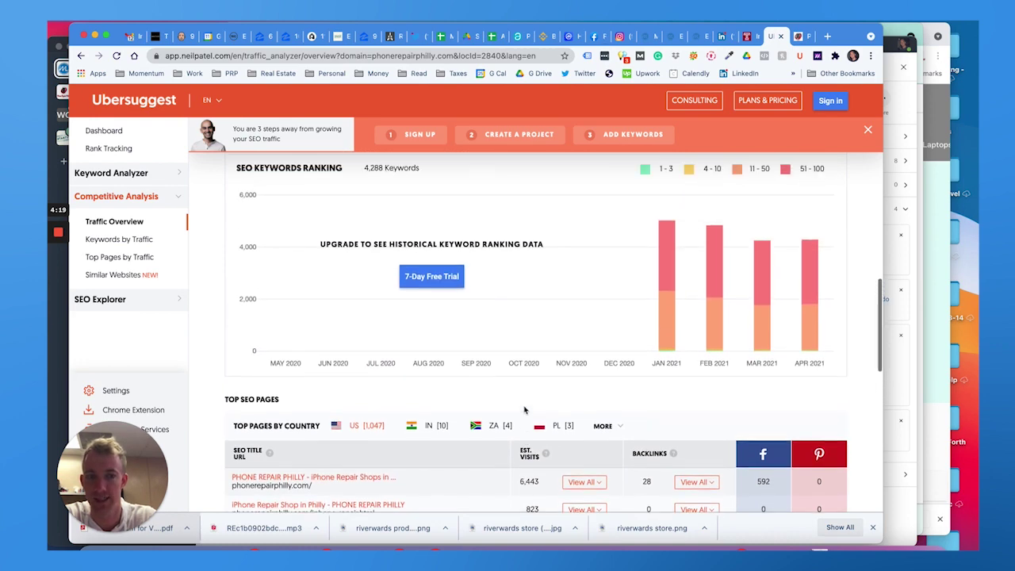
pyautogui.scroll(3, 357, 333)
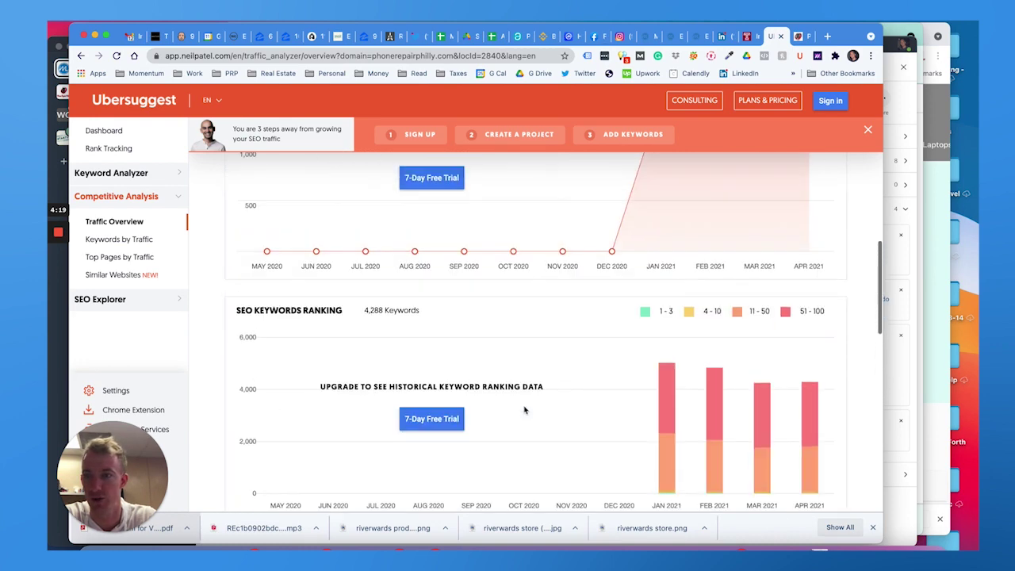
# - Open Similar Websites and scroll to the competing domains' monthly traffic chart
pyautogui.click(123, 275)
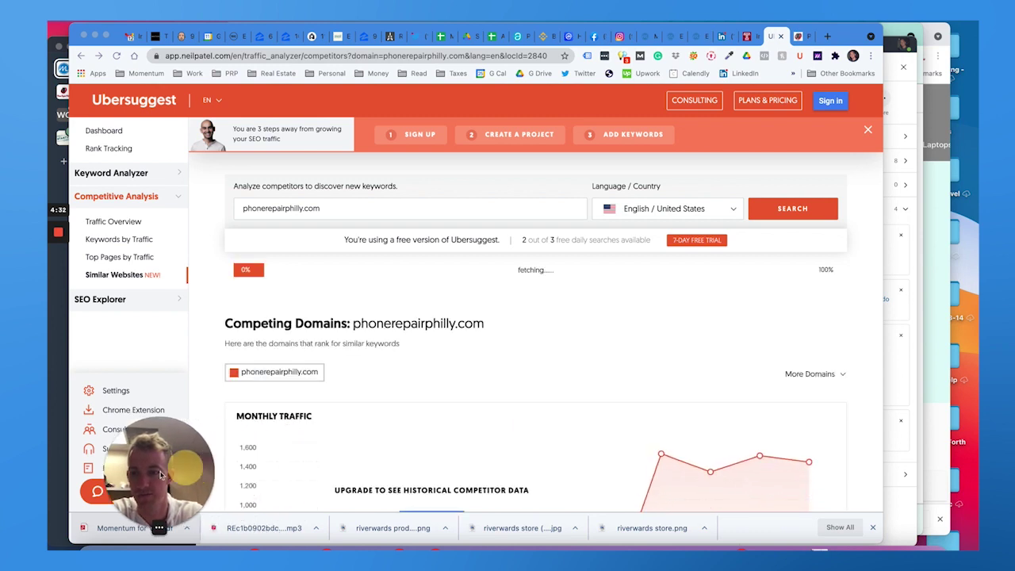
pyautogui.scroll(-2, 595, 369)
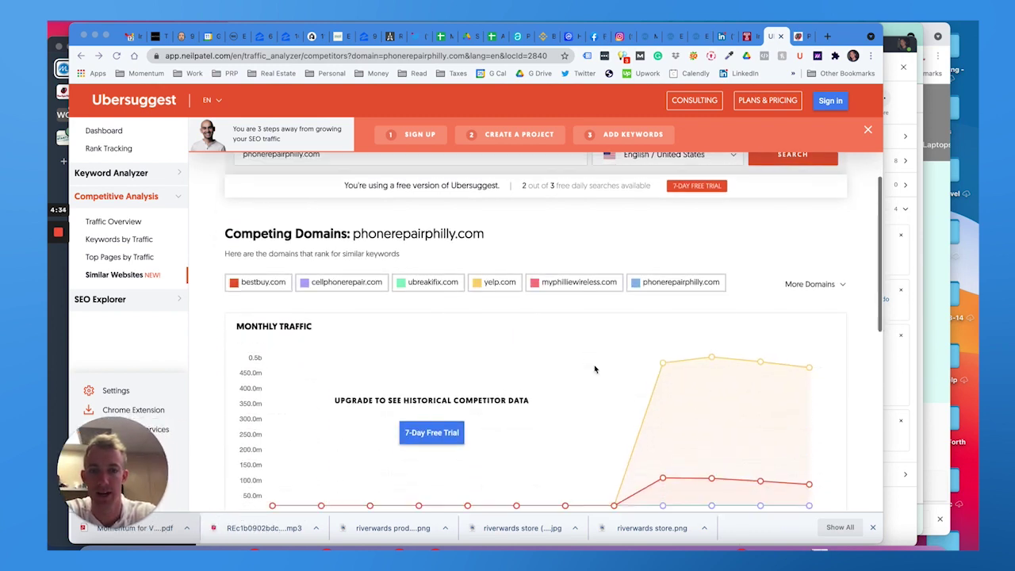
pyautogui.scroll(-1, 595, 369)
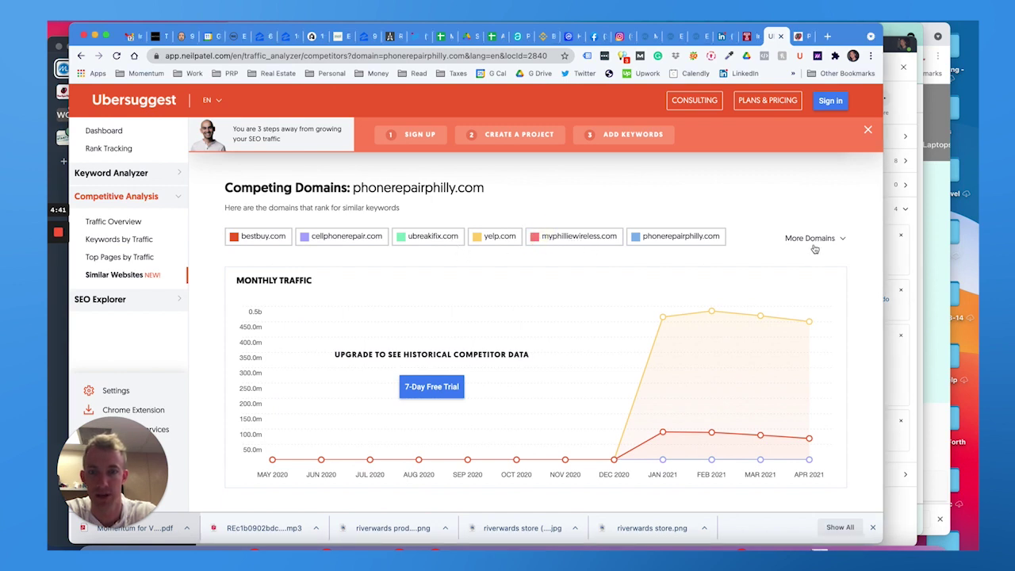
# - Sign in to Ubersuggest using the Sign in with Google option
pyautogui.click(826, 102)
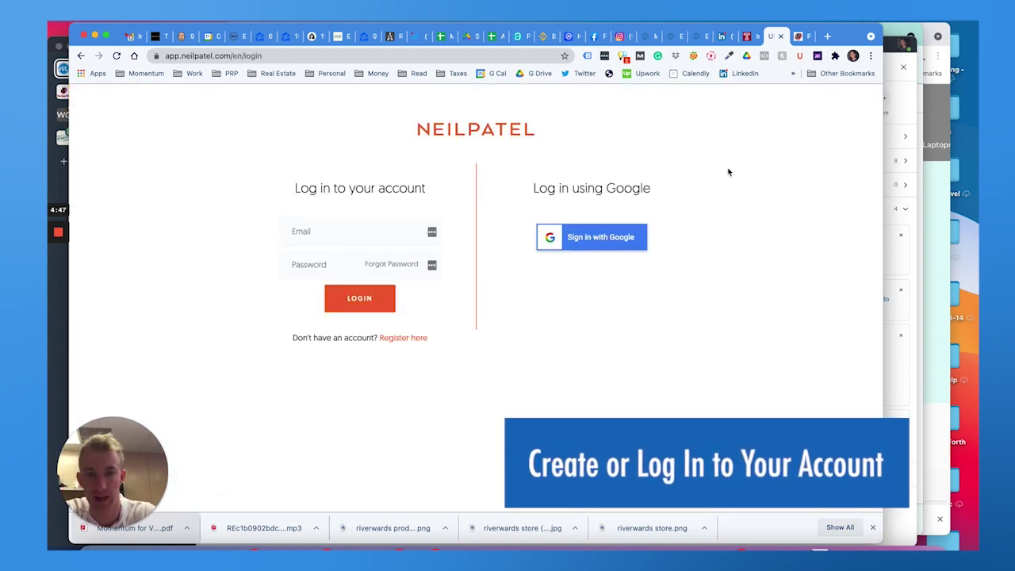
pyautogui.click(623, 232)
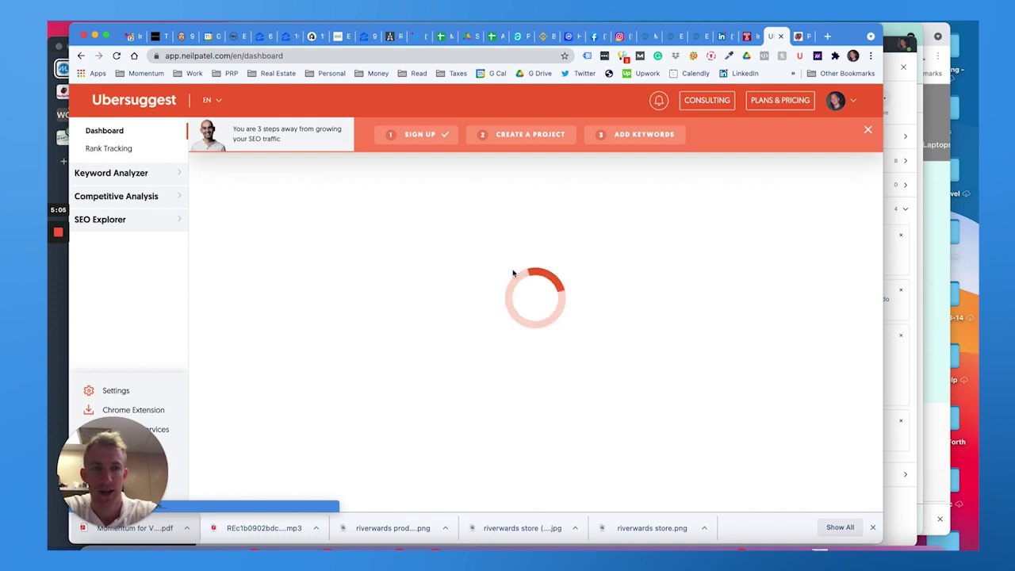
# - Review the Individual $29, Business $49 and Enterprise/Agency $99 plan cards on Plans & Pricing
pyautogui.click(787, 101)
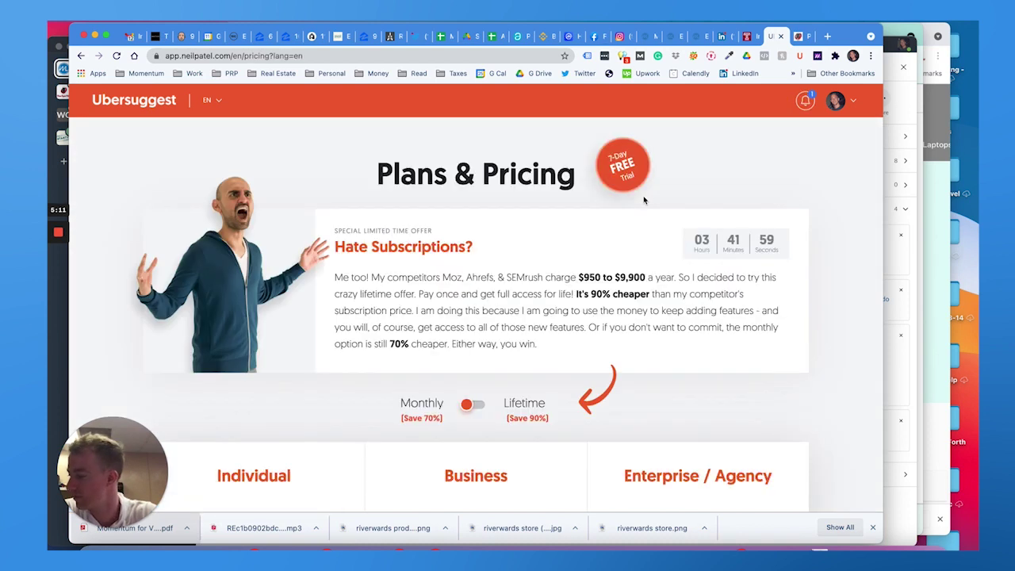
pyautogui.scroll(-5, 644, 200)
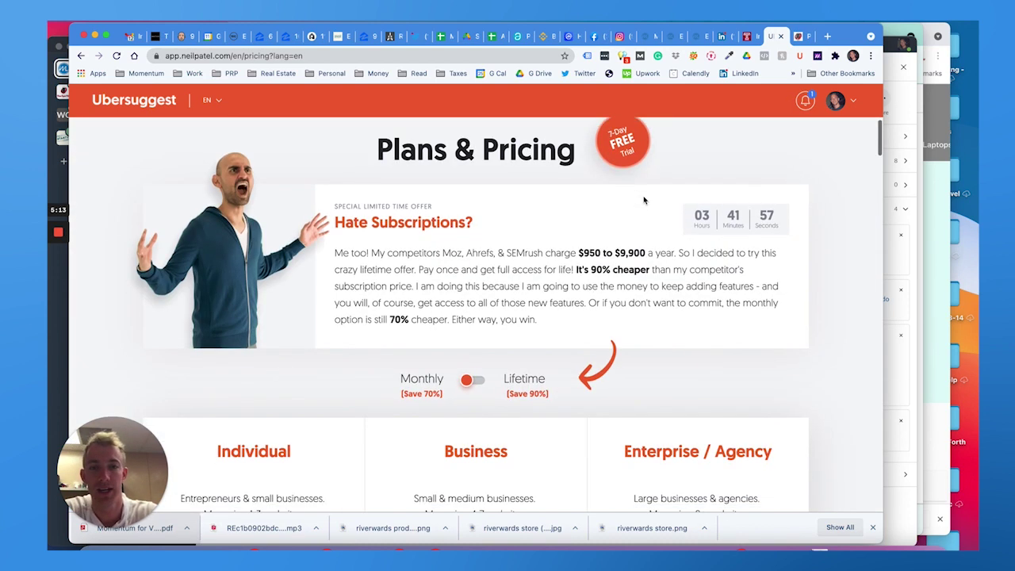
pyautogui.scroll(-3, 643, 196)
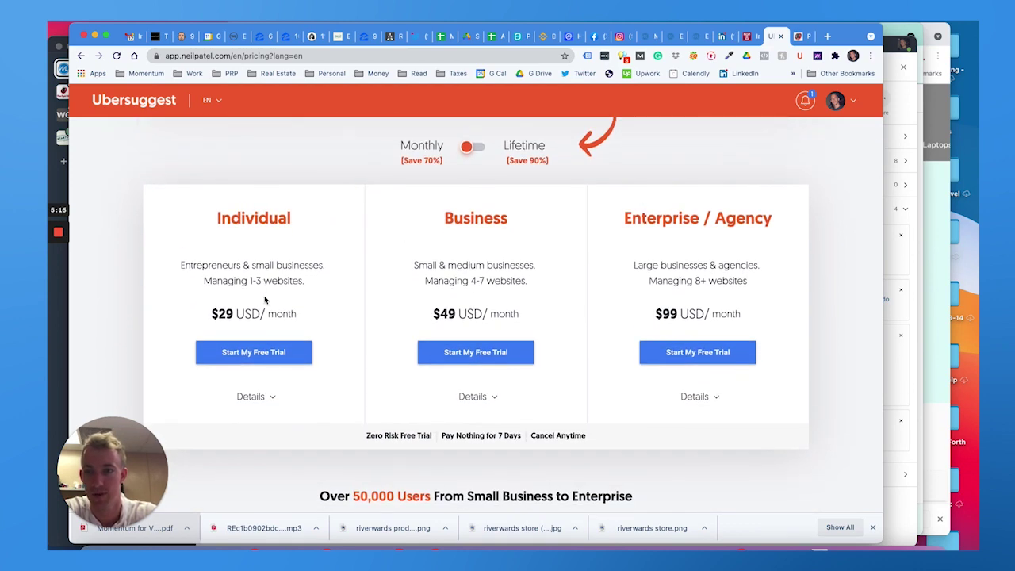
pyautogui.scroll(-5, 293, 330)
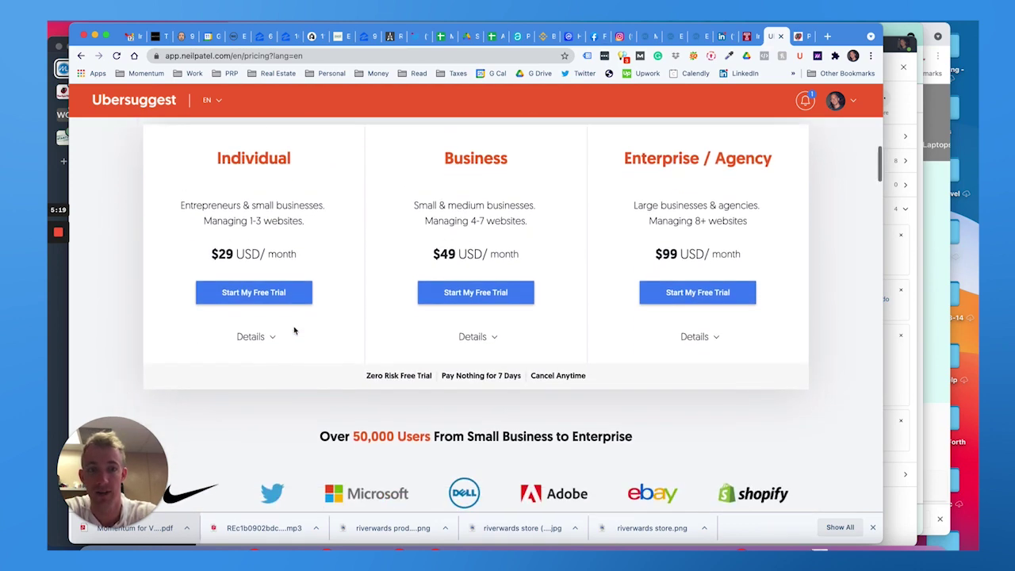
pyautogui.scroll(10, 294, 330)
pyautogui.scroll(-3, 293, 331)
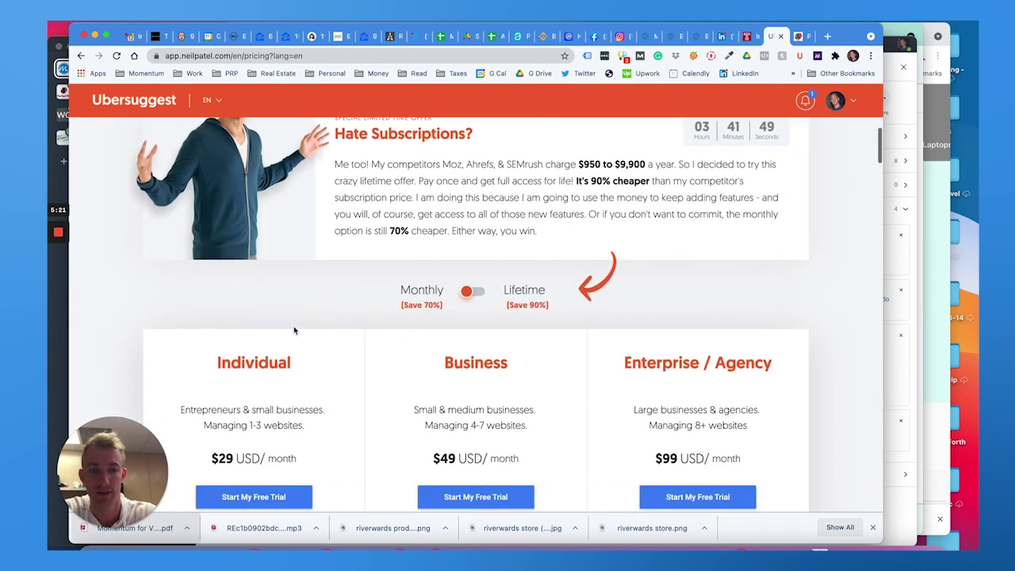
pyautogui.scroll(-2, 294, 330)
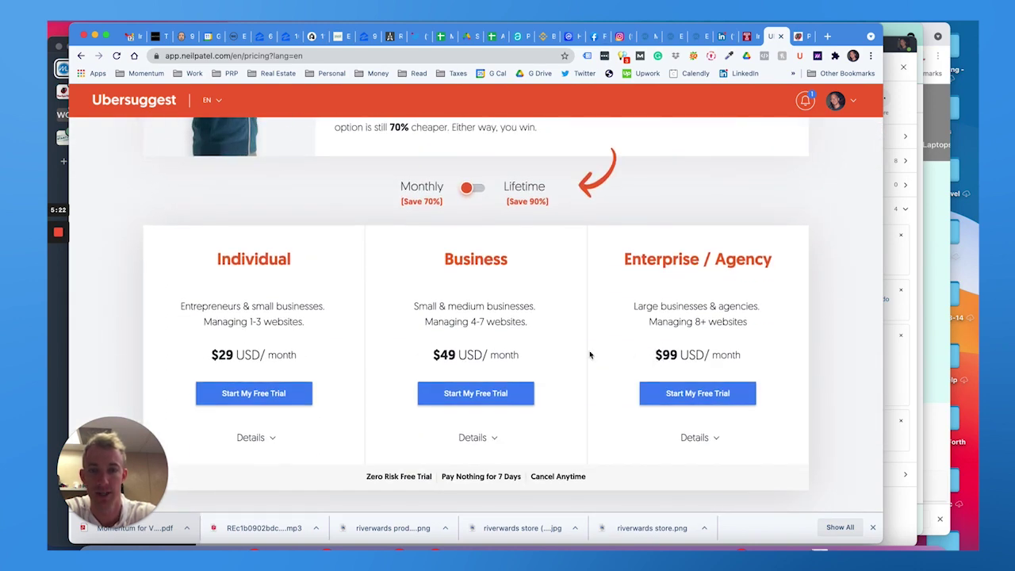
pyautogui.scroll(2, 590, 354)
pyautogui.scroll(3, 590, 354)
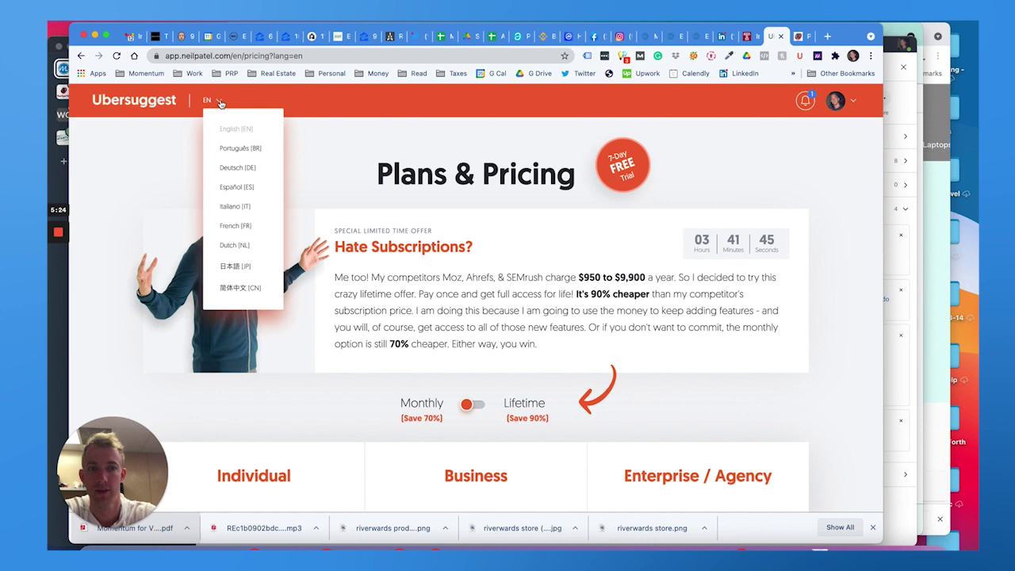
# - Return to the dashboard and step the project wizard back twice, then forward to Track Keywords
pyautogui.click(81, 55)
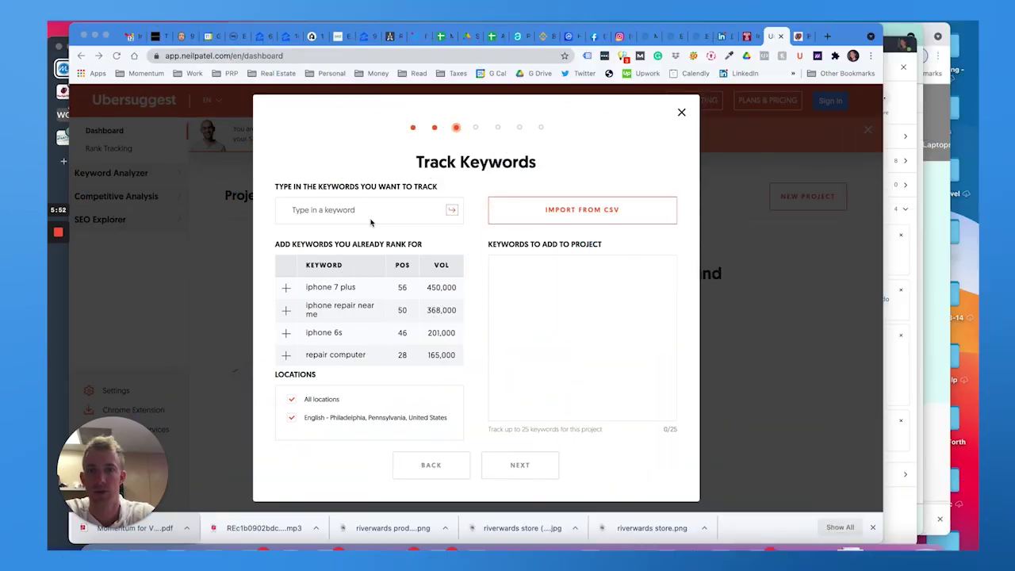
pyautogui.click(433, 465)
pyautogui.click(426, 389)
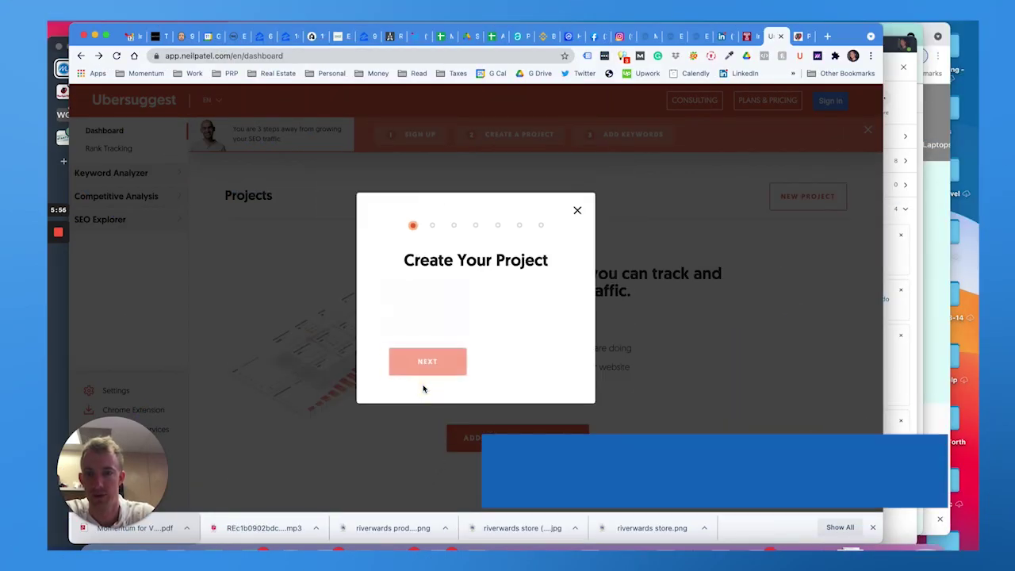
pyautogui.click(535, 364)
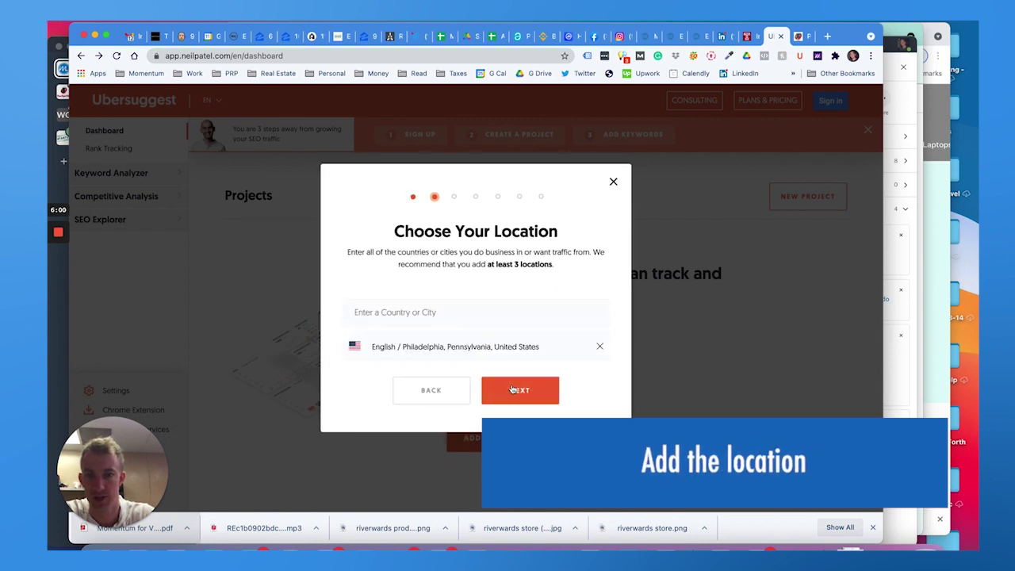
pyautogui.click(516, 390)
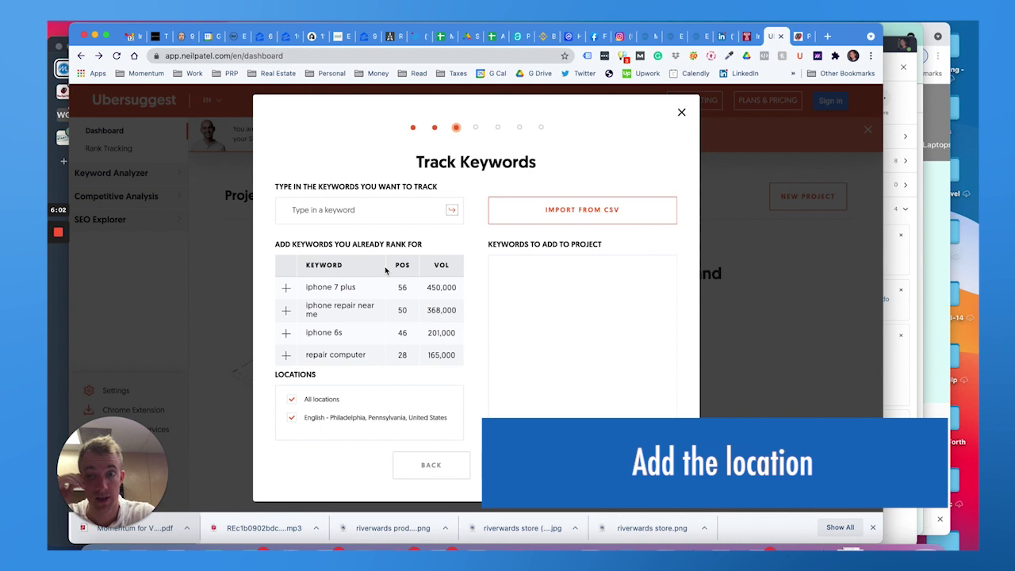
# - Add iphone repair near me, phone repair, iphone for sale, iphone repairs and repair computer to the project
pyautogui.click(287, 310)
pyautogui.scroll(-1, 287, 325)
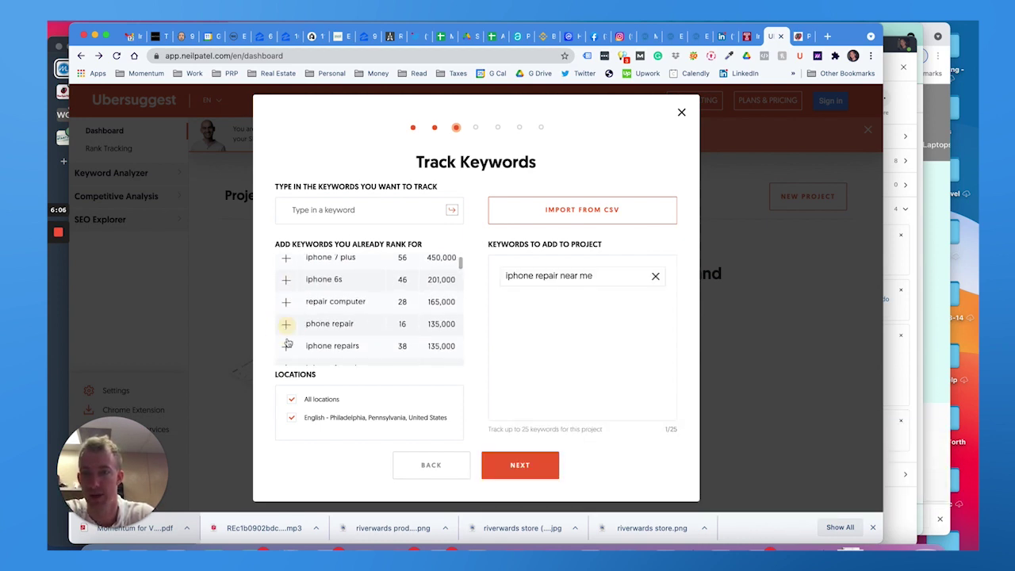
pyautogui.click(286, 324)
pyautogui.click(287, 346)
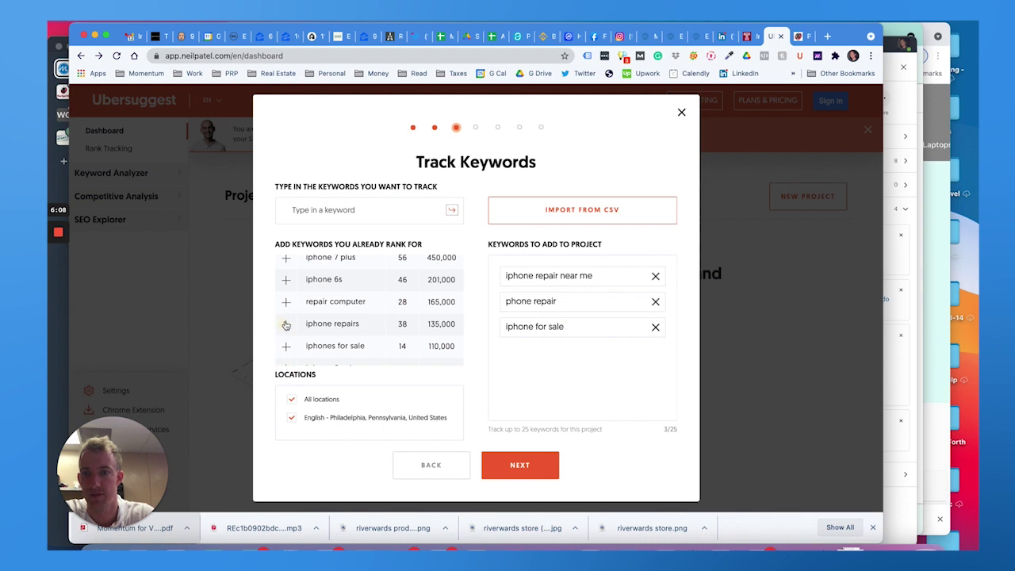
pyautogui.click(286, 323)
pyautogui.click(284, 302)
# - Add screen replacement iphone, iphone screen repair, cell phone repairs near me, iphone screen repair near me, iphones on sale, phone for sale, then continue
pyautogui.scroll(-2, 286, 307)
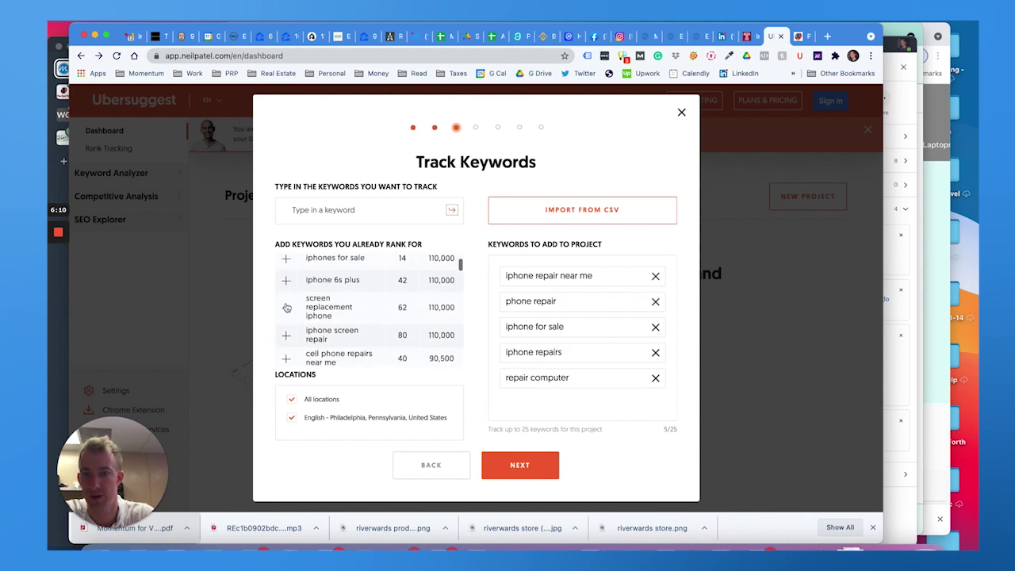
pyautogui.click(286, 307)
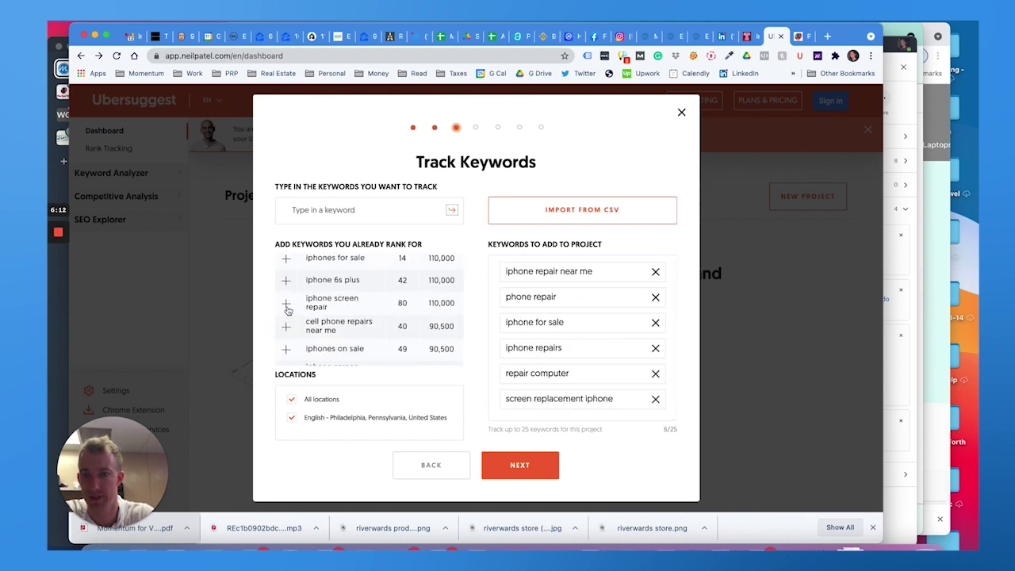
pyautogui.click(287, 306)
pyautogui.click(287, 303)
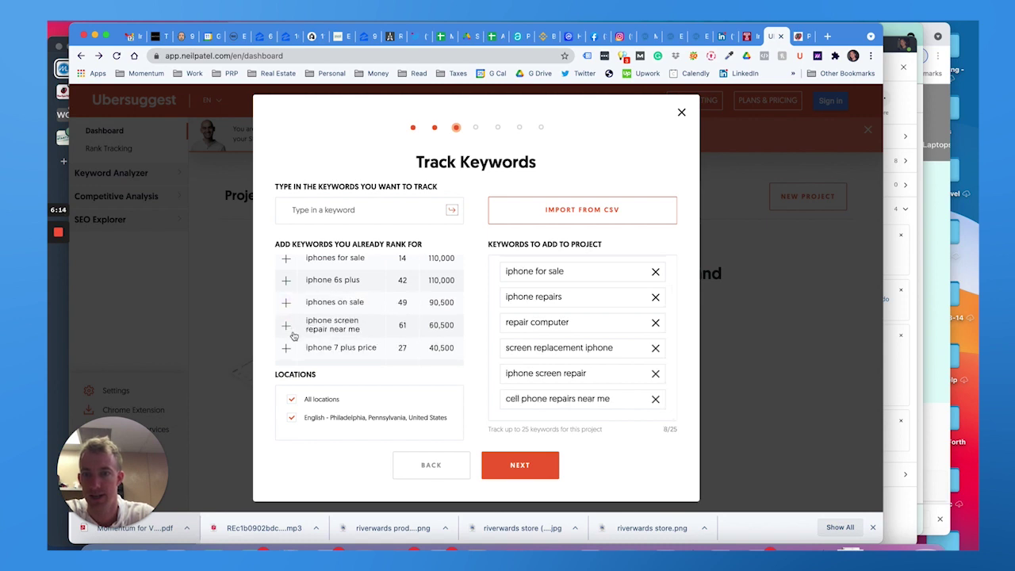
pyautogui.click(288, 328)
pyautogui.click(286, 302)
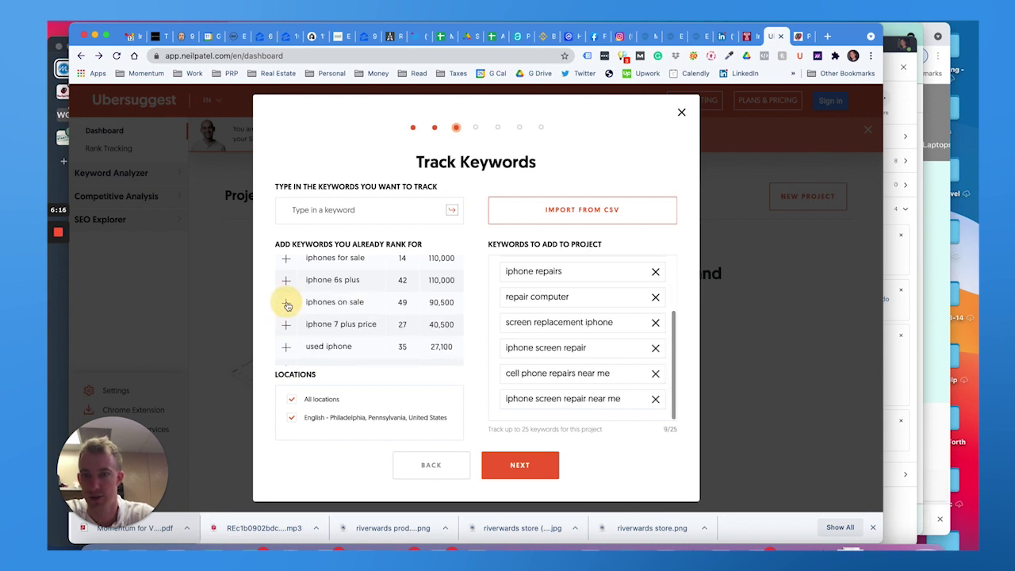
pyautogui.click(287, 348)
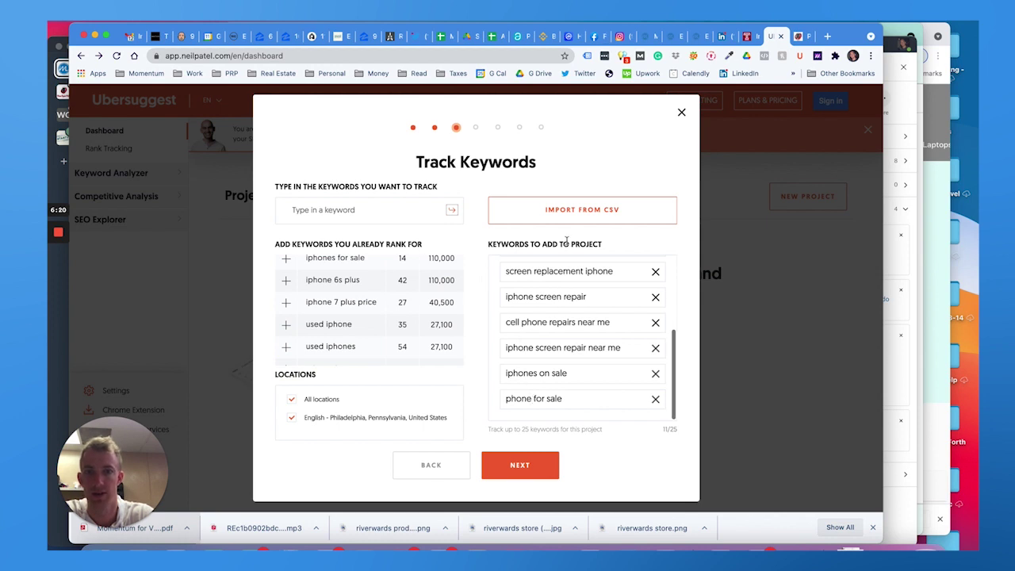
pyautogui.click(521, 463)
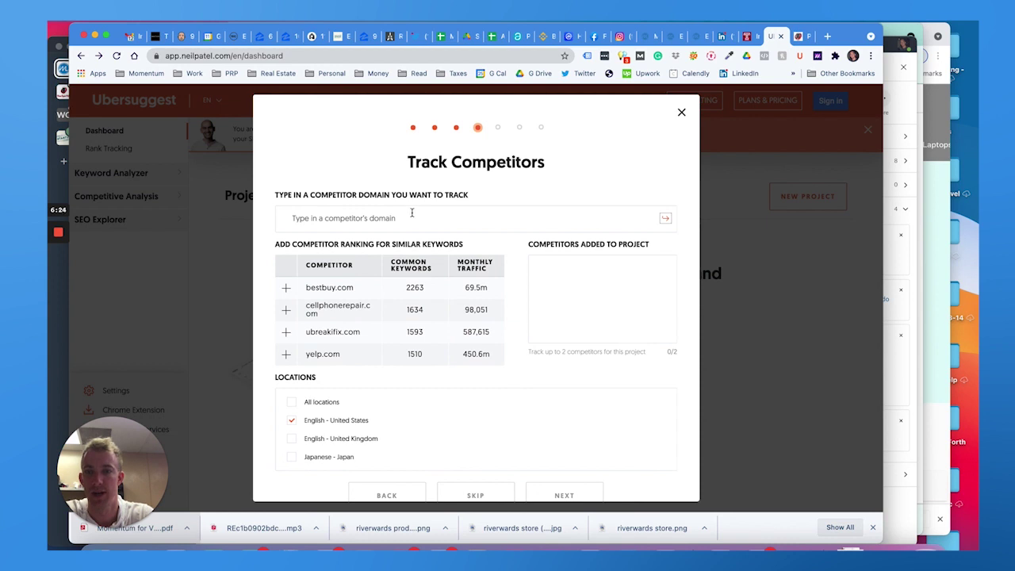
# - Add ubreakifix.com as a competitor, then start the 7-Day Free Trial to exceed the two-competitor limit
pyautogui.click(287, 310)
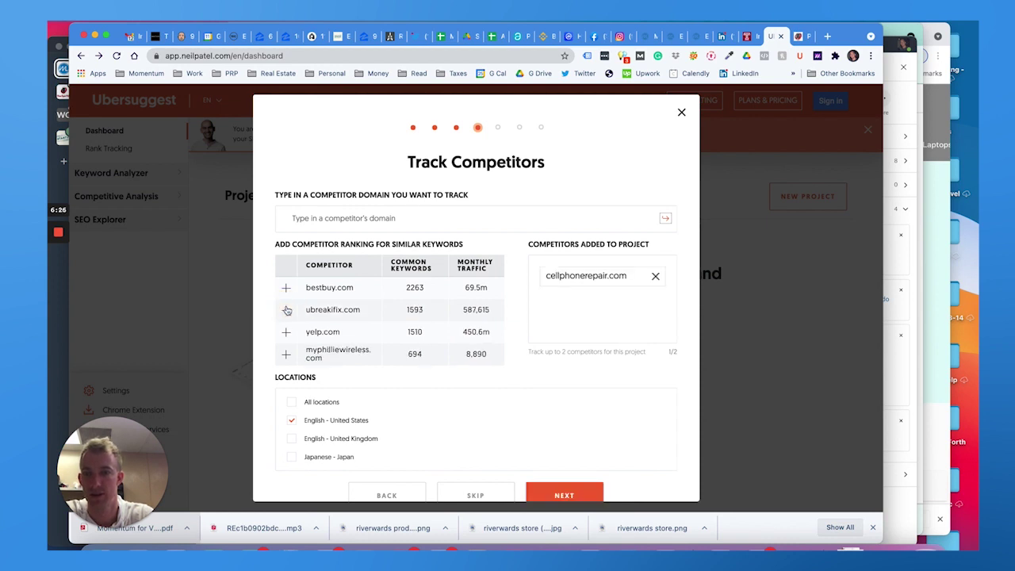
pyautogui.click(288, 333)
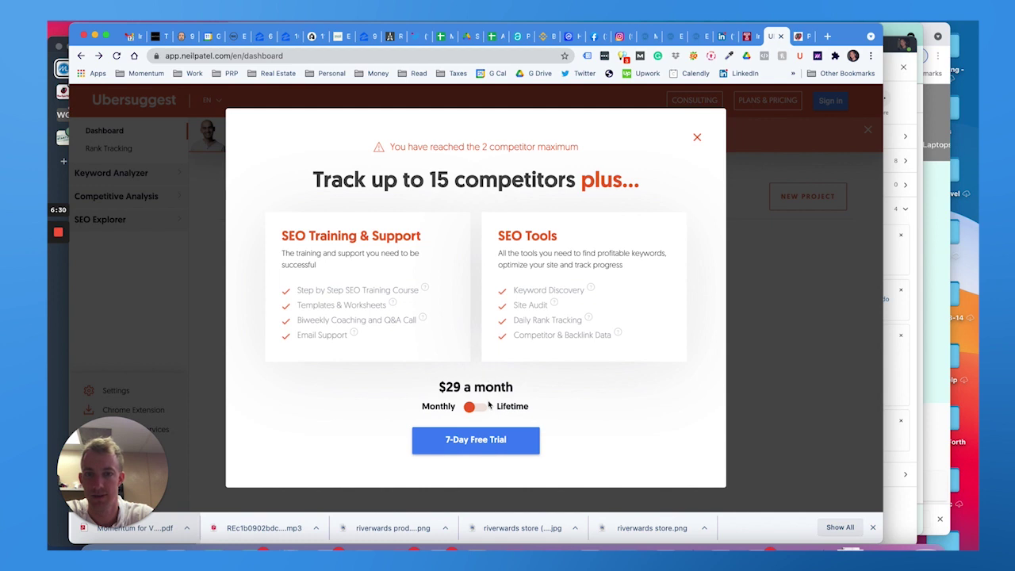
pyautogui.click(479, 443)
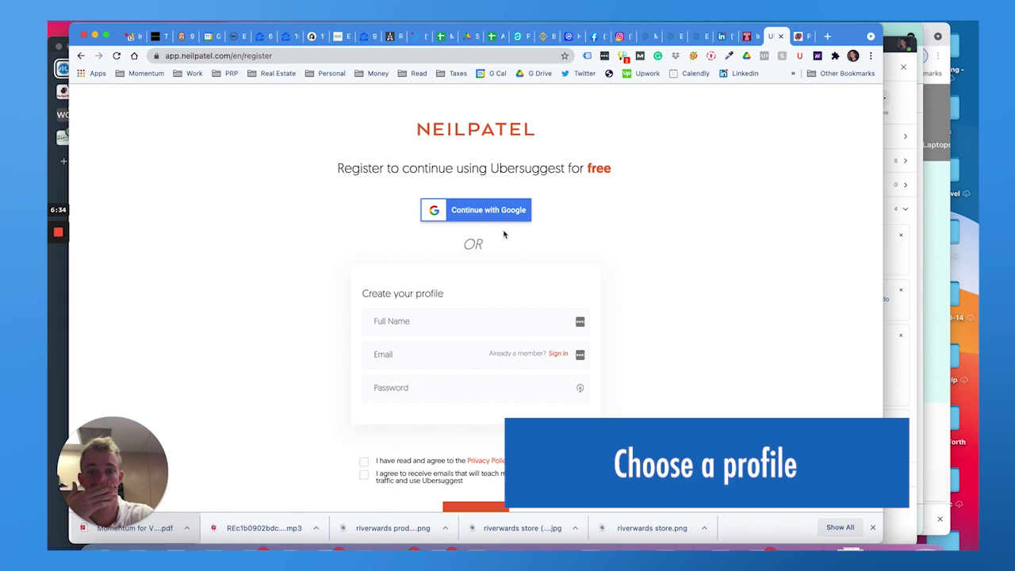
# - Register using the saved autofill profile, decline saving the password, and choose card payment for the trial
pyautogui.click(410, 317)
pyautogui.write('Mac')
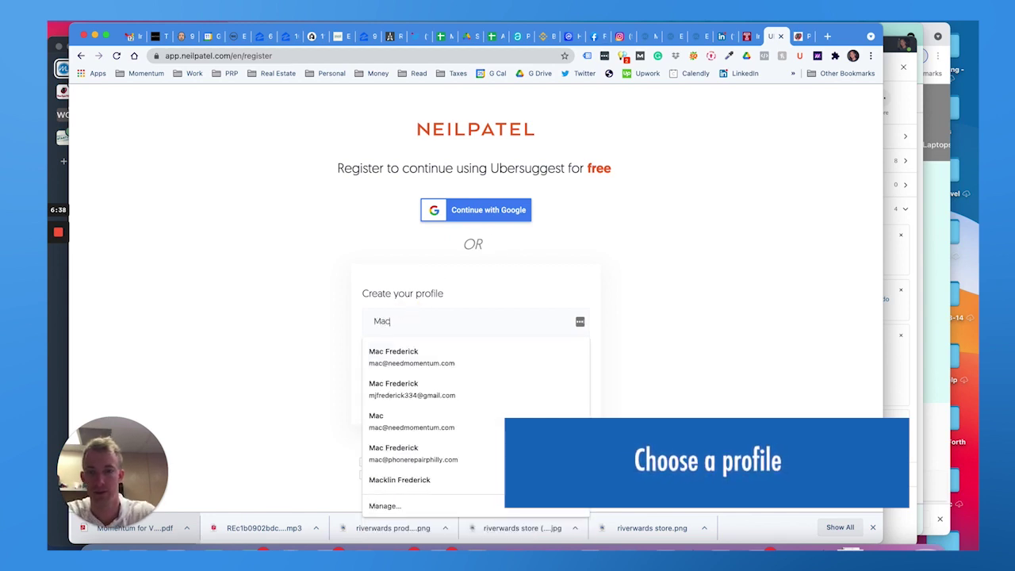
pyautogui.press('Down')
pyautogui.press('Down')
pyautogui.press('Return')
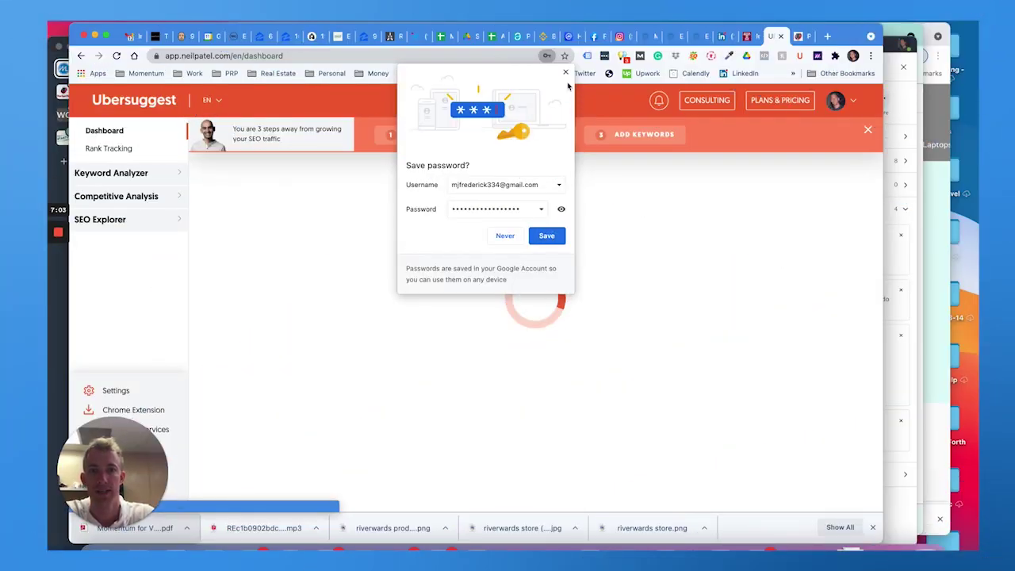
pyautogui.click(593, 281)
pyautogui.moveTo(58, 231)
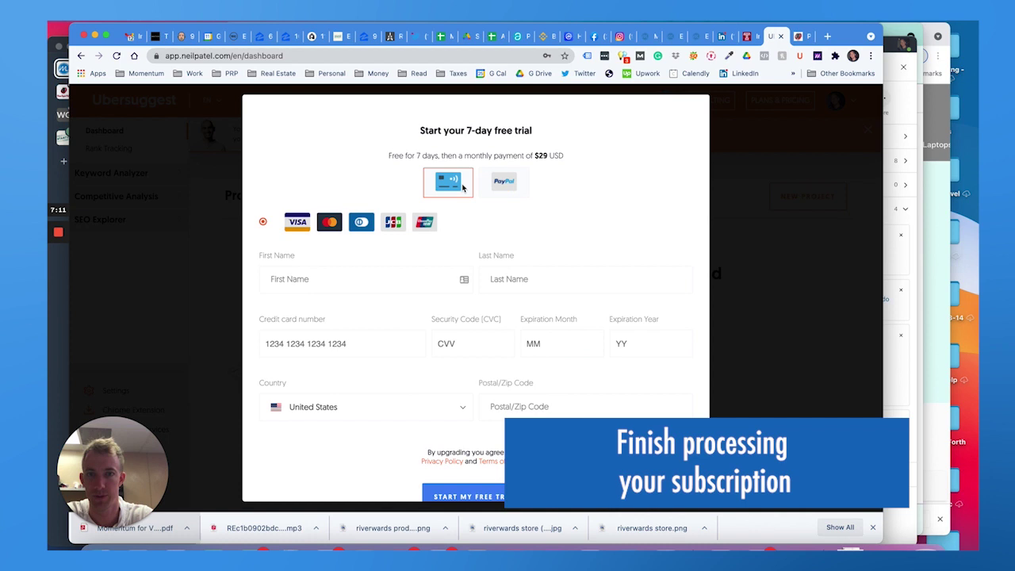
pyautogui.click(448, 186)
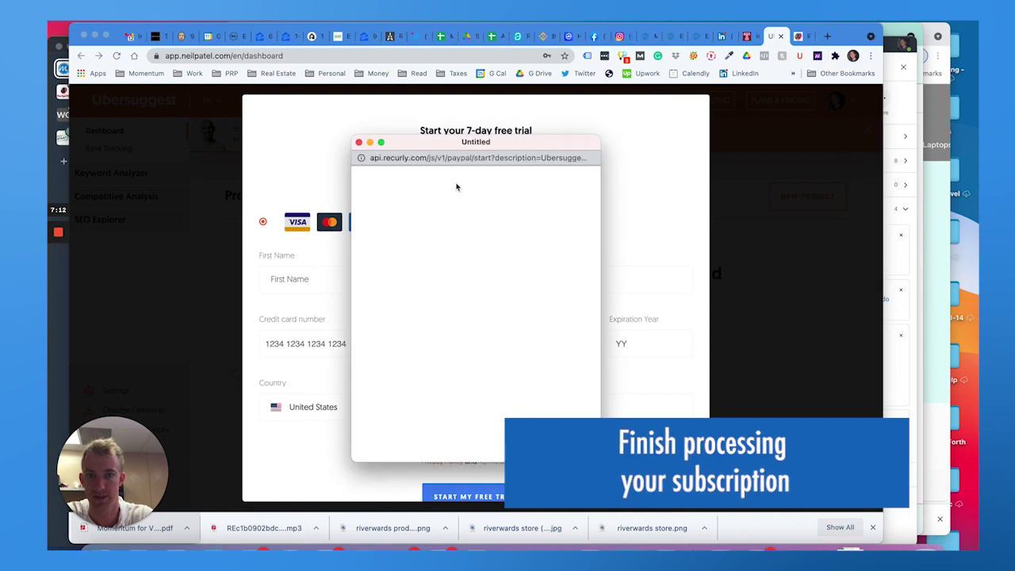
pyautogui.click(358, 142)
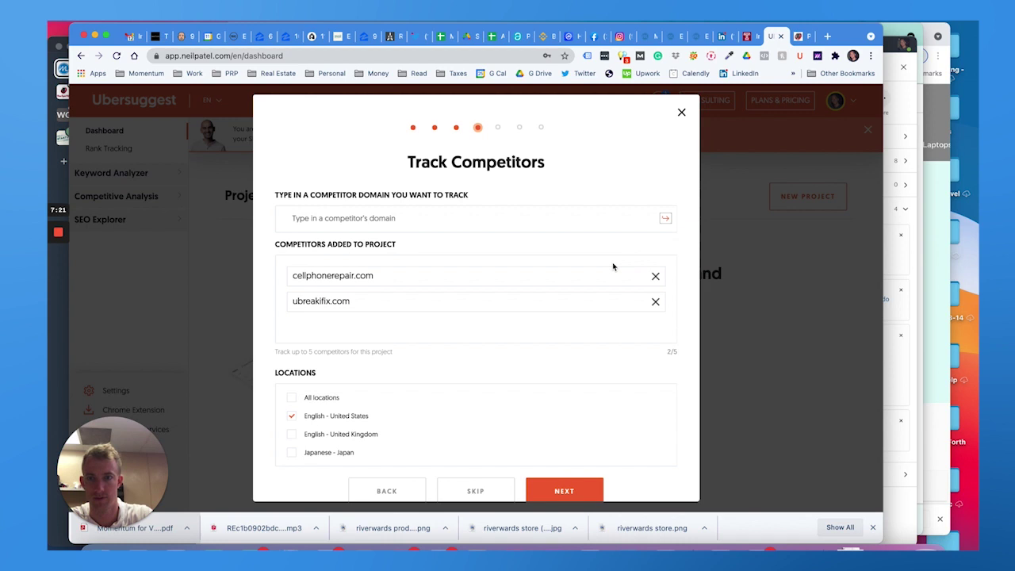
pyautogui.scroll(-2, 613, 266)
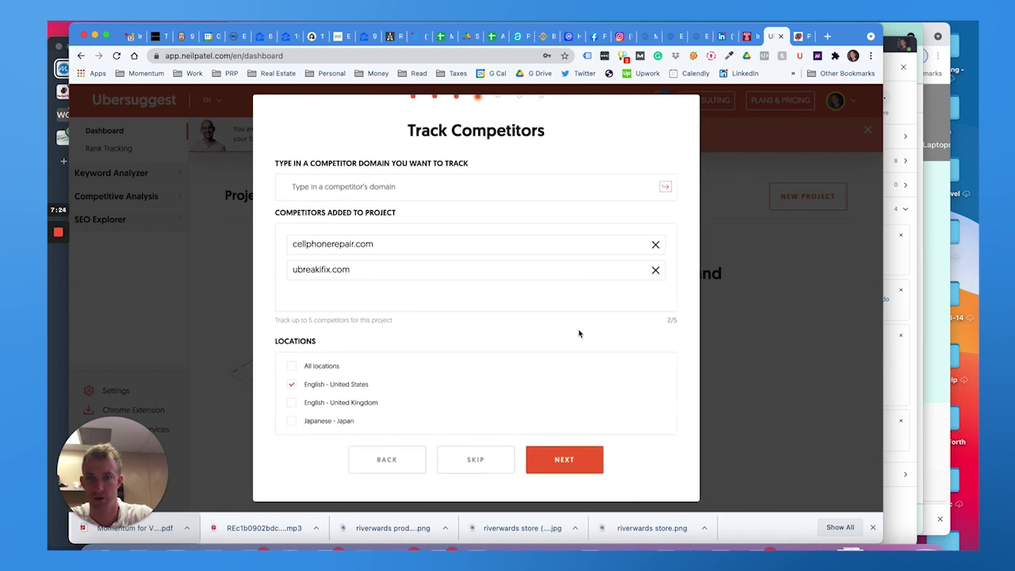
# - Add myphilliewireless.com as the third tracked competitor
pyautogui.click(419, 187)
pyautogui.write('myphil')
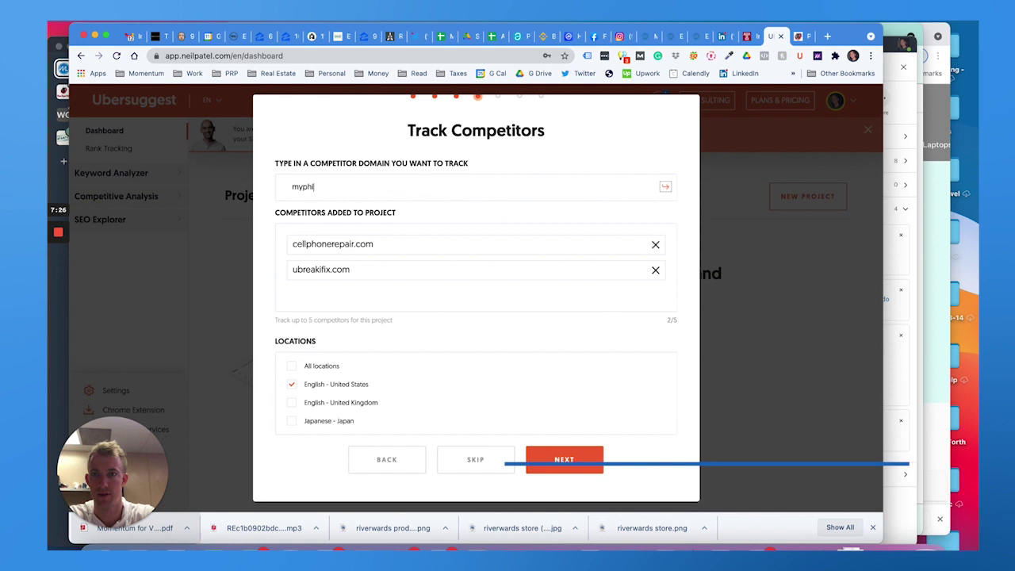
pyautogui.write('liewirele')
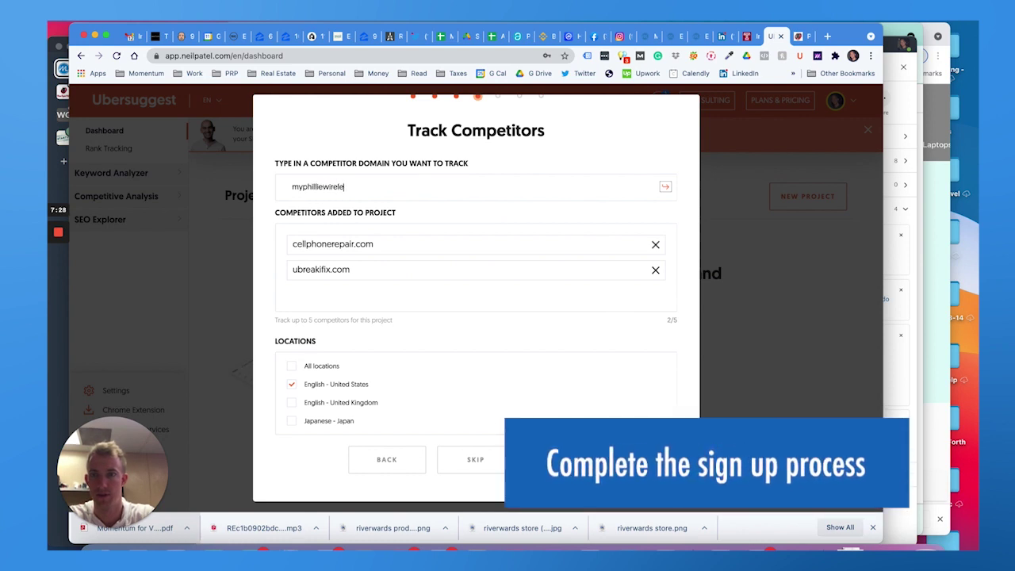
pyautogui.write('ss.com')
pyautogui.press('Return')
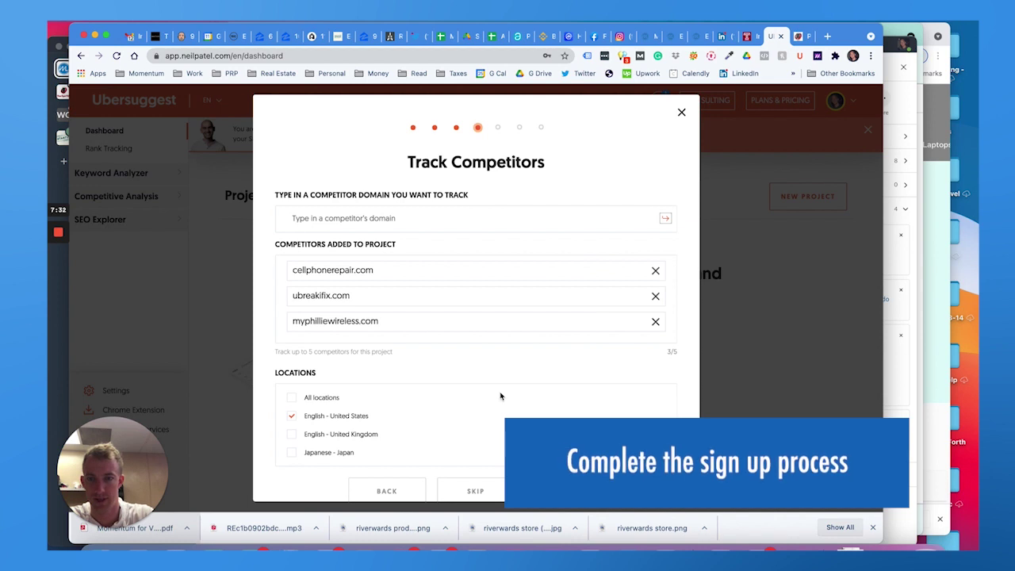
# - Set the rank tracking frequency preference and opt into SEO training to finish setup
pyautogui.click(559, 491)
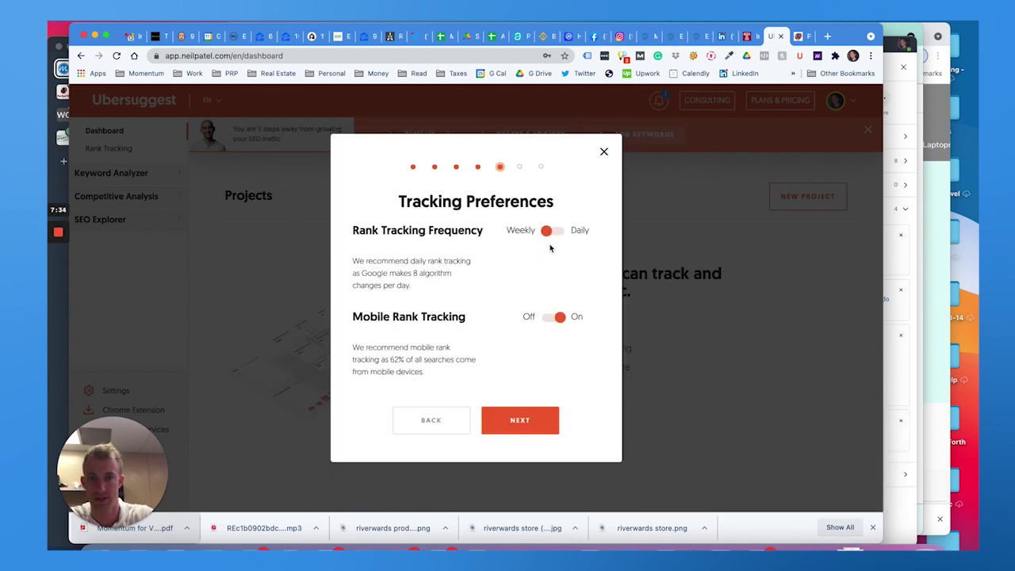
pyautogui.click(553, 232)
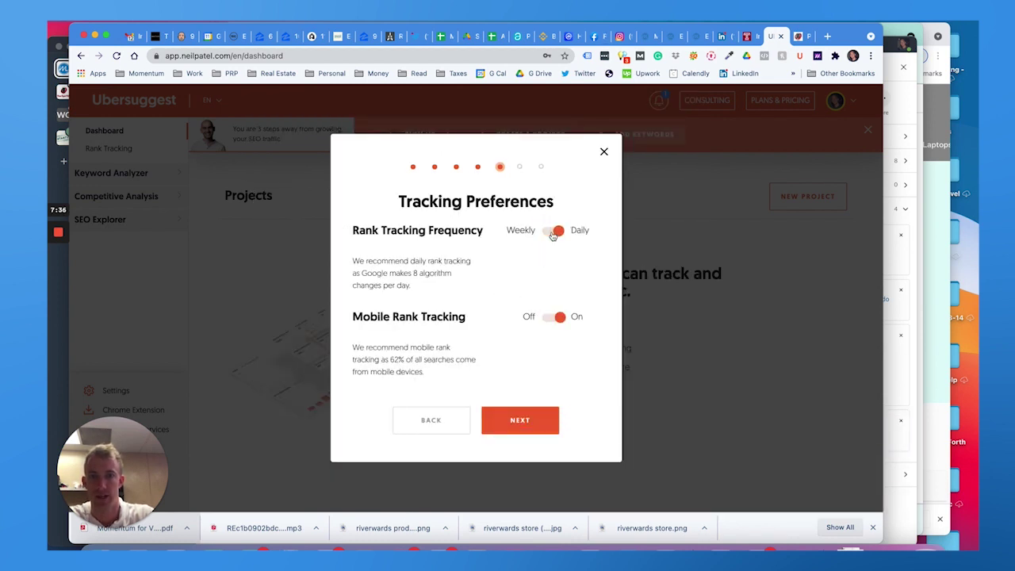
pyautogui.click(523, 421)
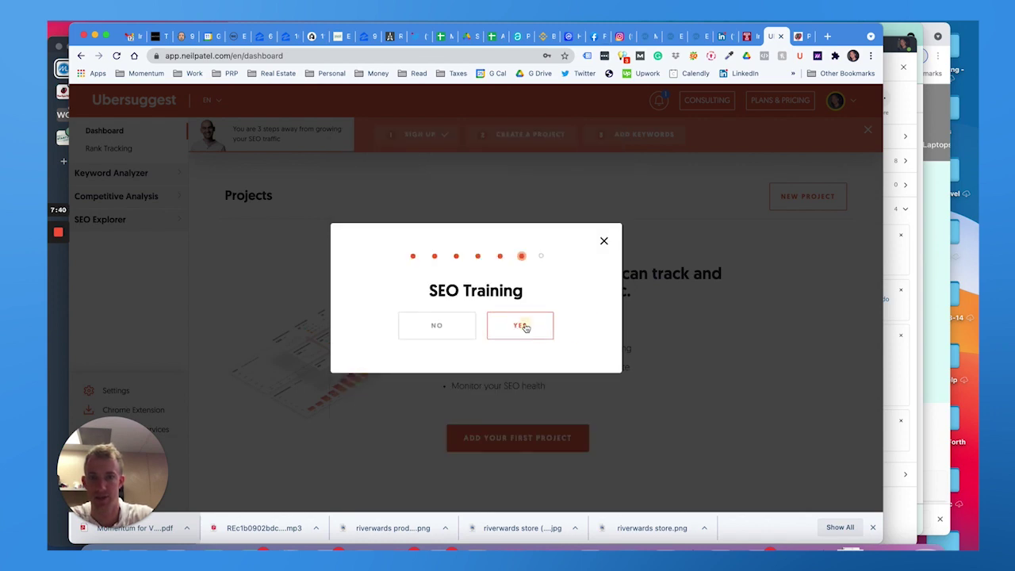
pyautogui.click(525, 328)
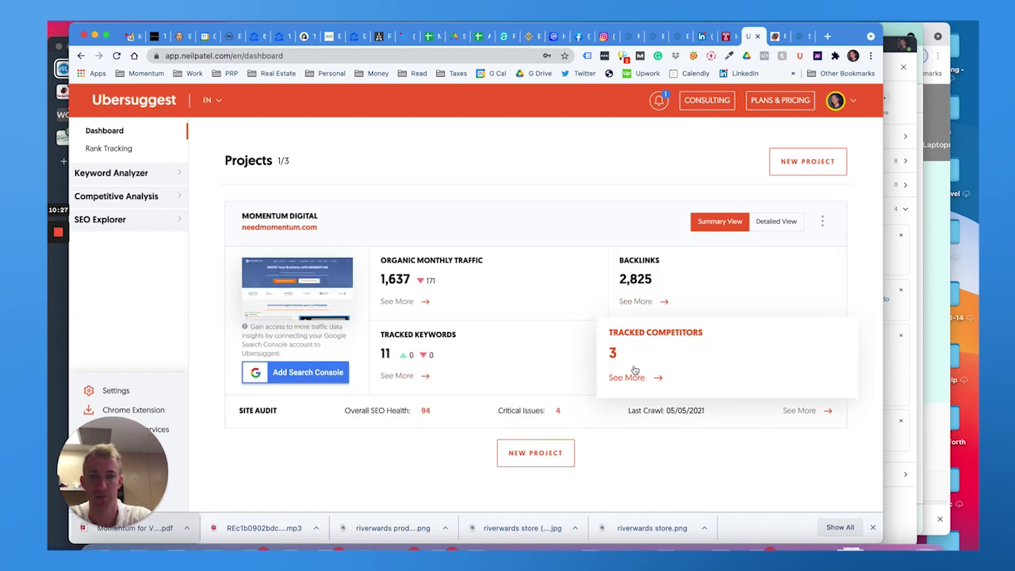
# - Switch the project dashboard to Detailed View with trend charts
pyautogui.click(785, 228)
pyautogui.scroll(-2, 575, 288)
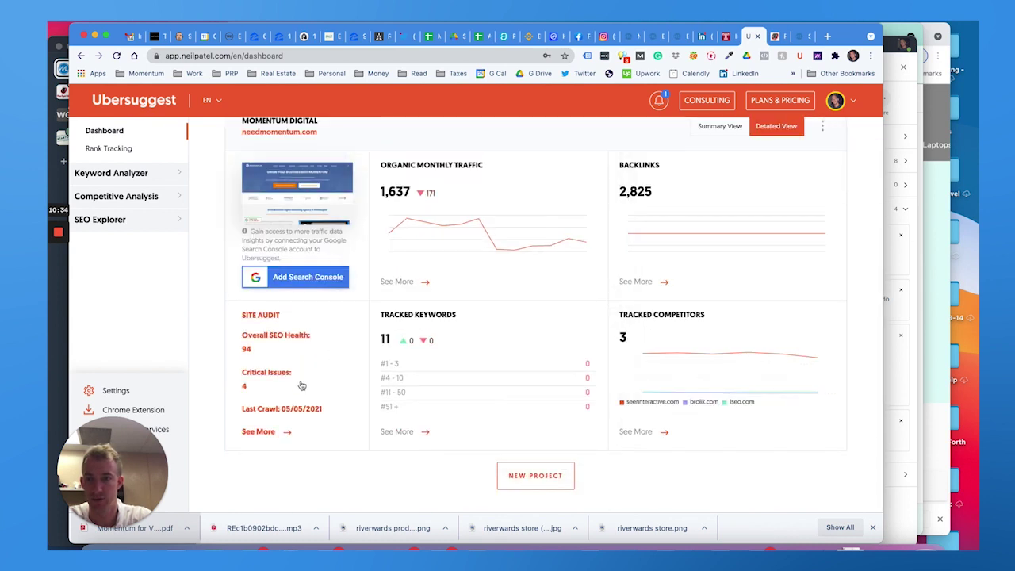
pyautogui.scroll(2, 301, 385)
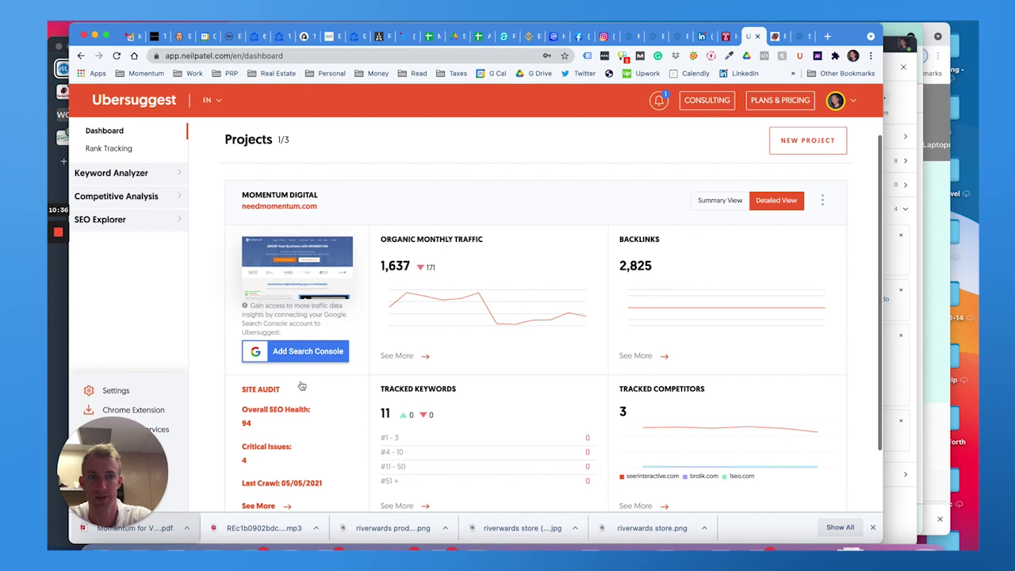
# - Open Keyword Analyzer's Keyword Overview tool and focus the keyword field
pyautogui.click(131, 175)
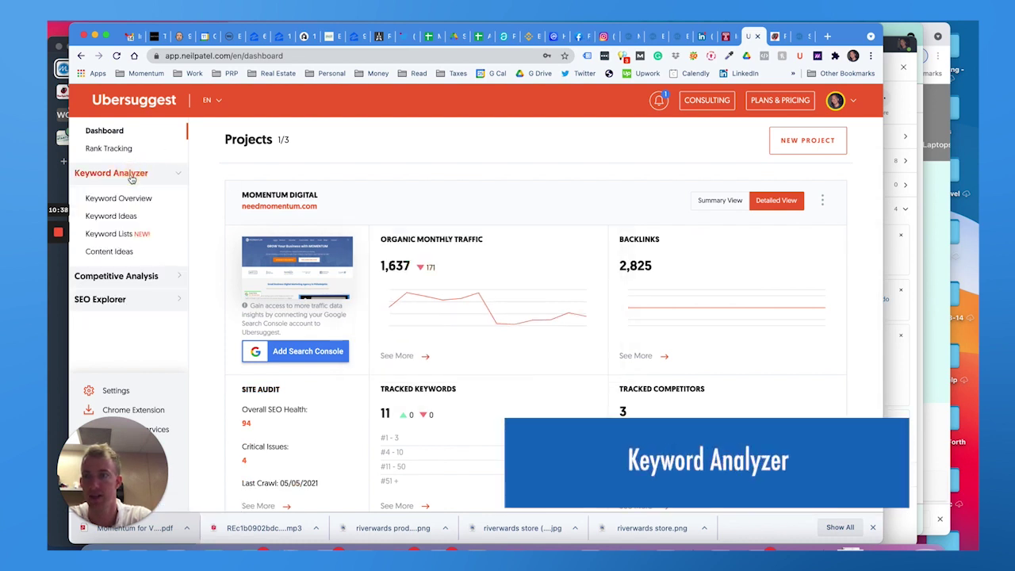
pyautogui.click(117, 199)
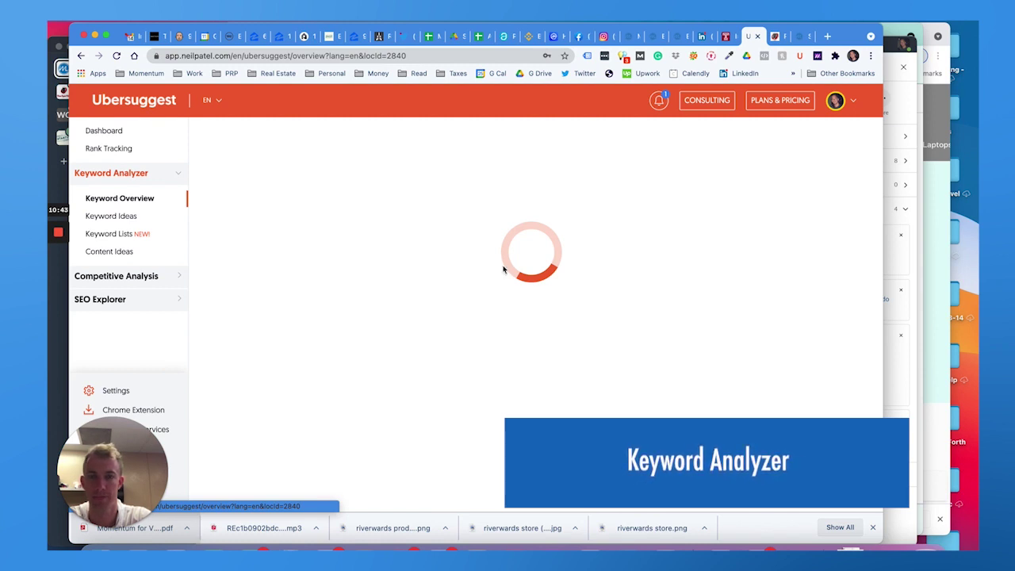
pyautogui.click(363, 173)
pyautogui.write('digital marketing agencies philadelphia')
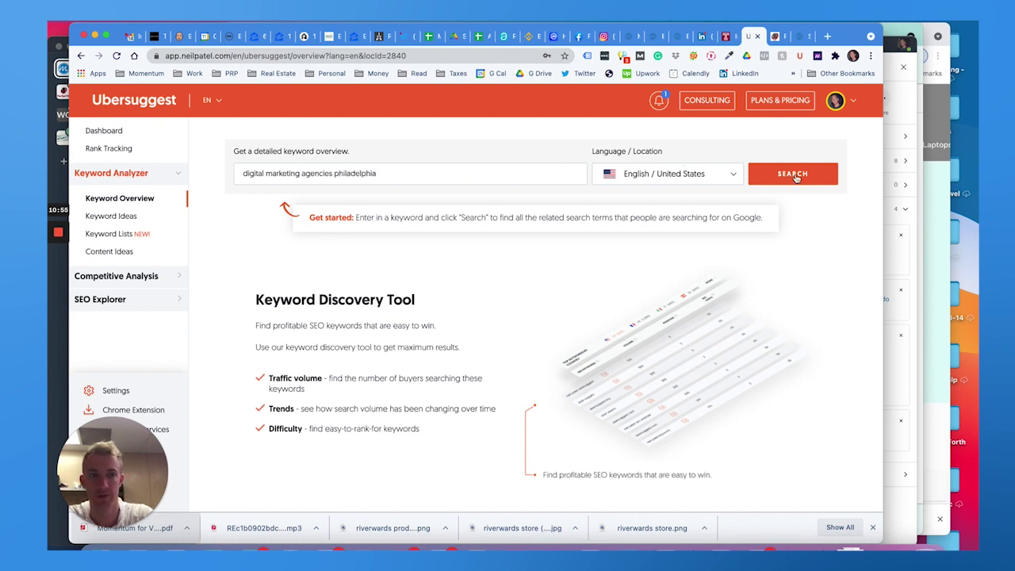
# - Search 'digital marketing agencies philadelphia' and review its volume, difficulty, CPC and Keyword Ideas table
pyautogui.click(795, 178)
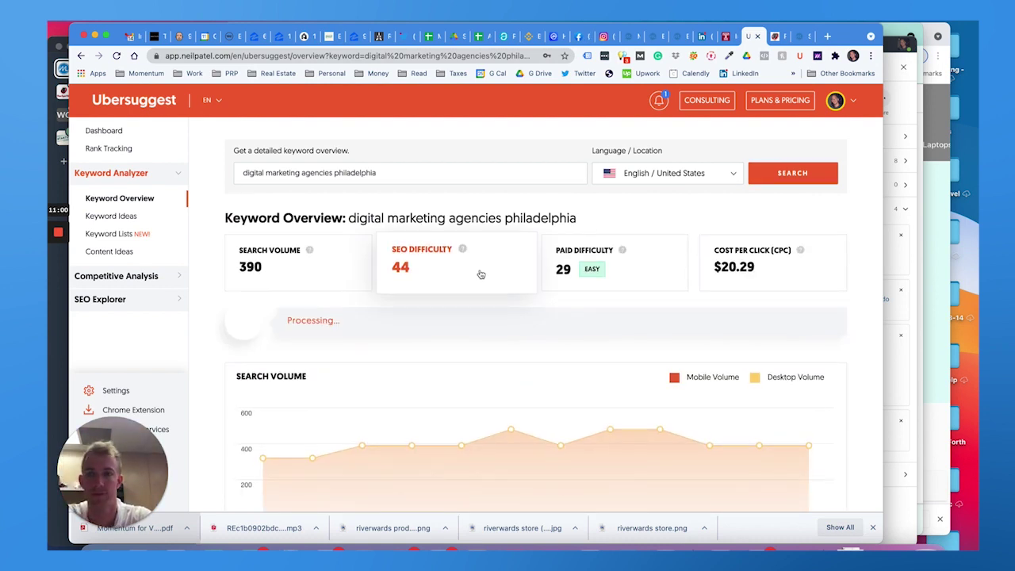
pyautogui.scroll(-1, 460, 266)
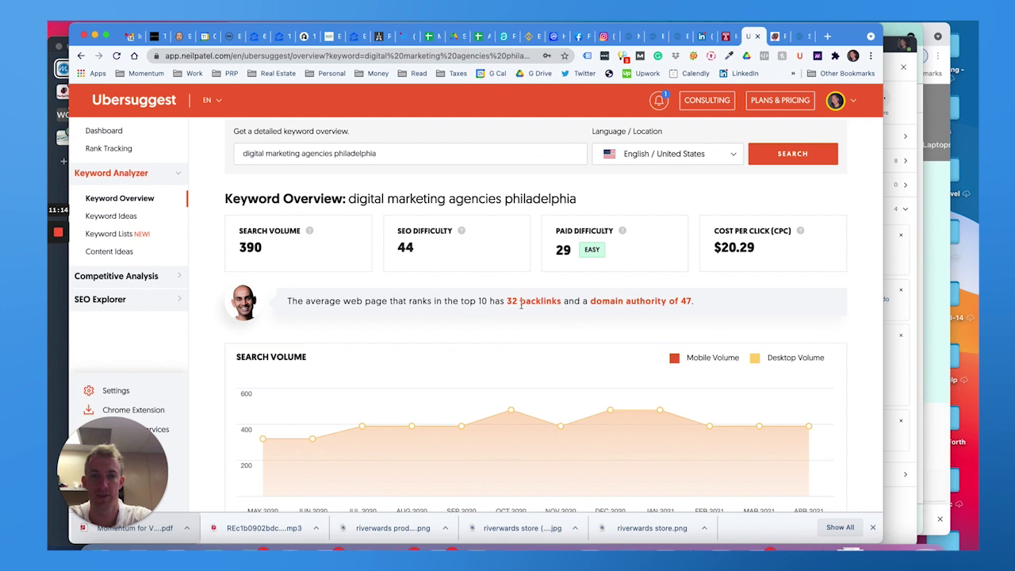
pyautogui.scroll(-1, 638, 299)
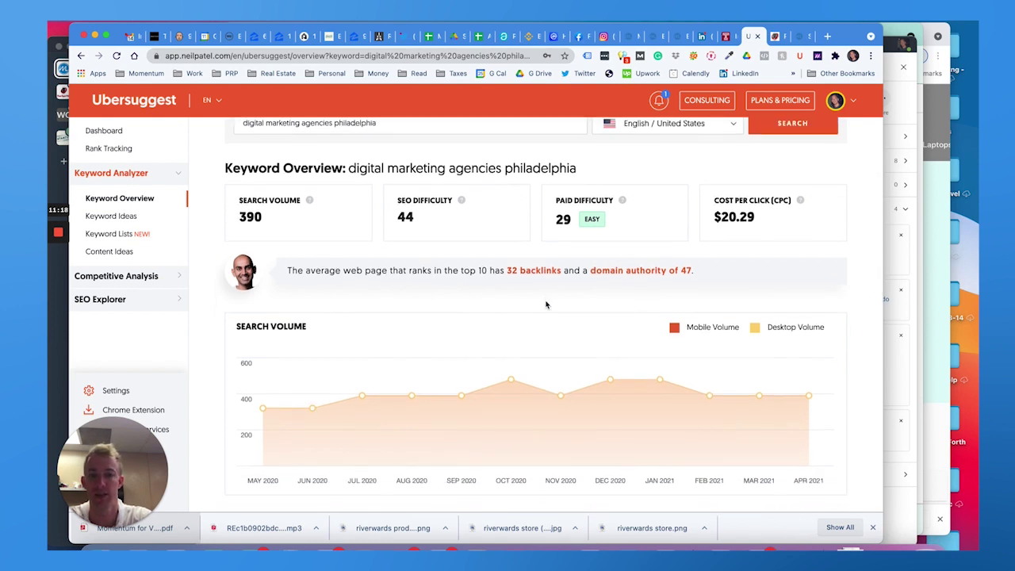
pyautogui.scroll(-5, 545, 303)
pyautogui.scroll(-4, 545, 304)
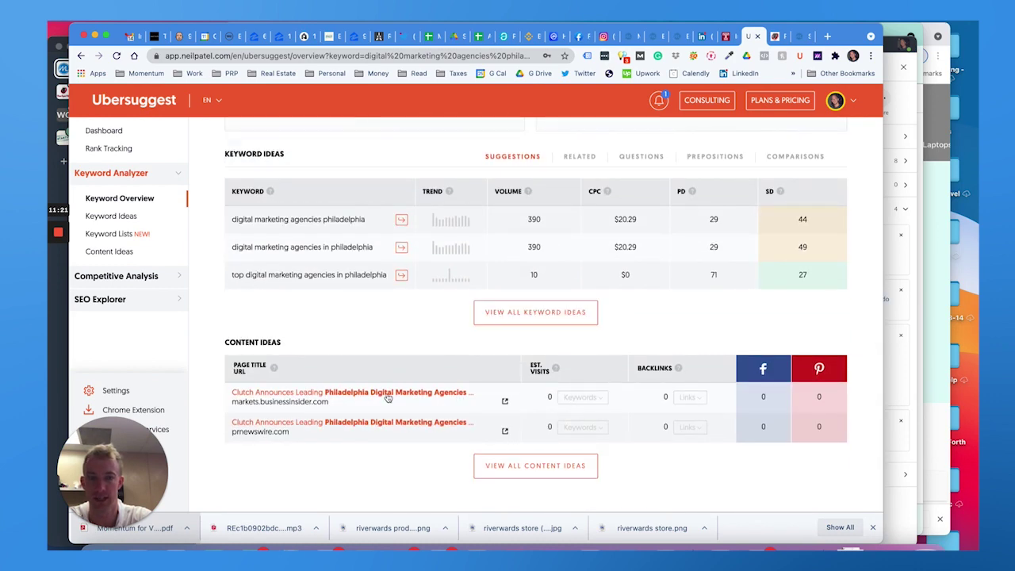
# - Browse the Related, Questions, Prepositions and Comparisons keyword idea tabs
pyautogui.scroll(1, 415, 364)
pyautogui.scroll(5, 415, 363)
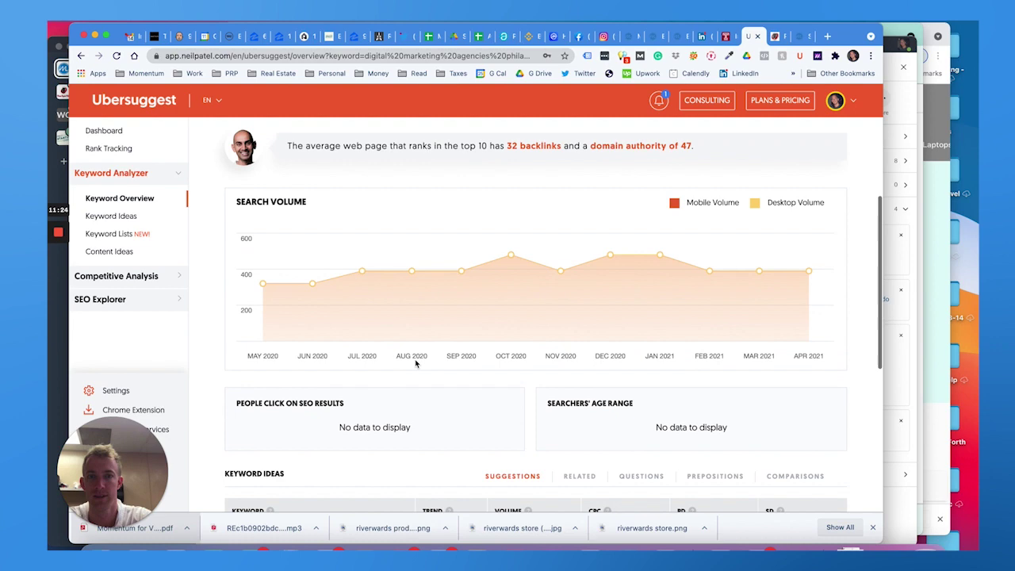
pyautogui.scroll(1, 415, 363)
pyautogui.scroll(-7, 416, 363)
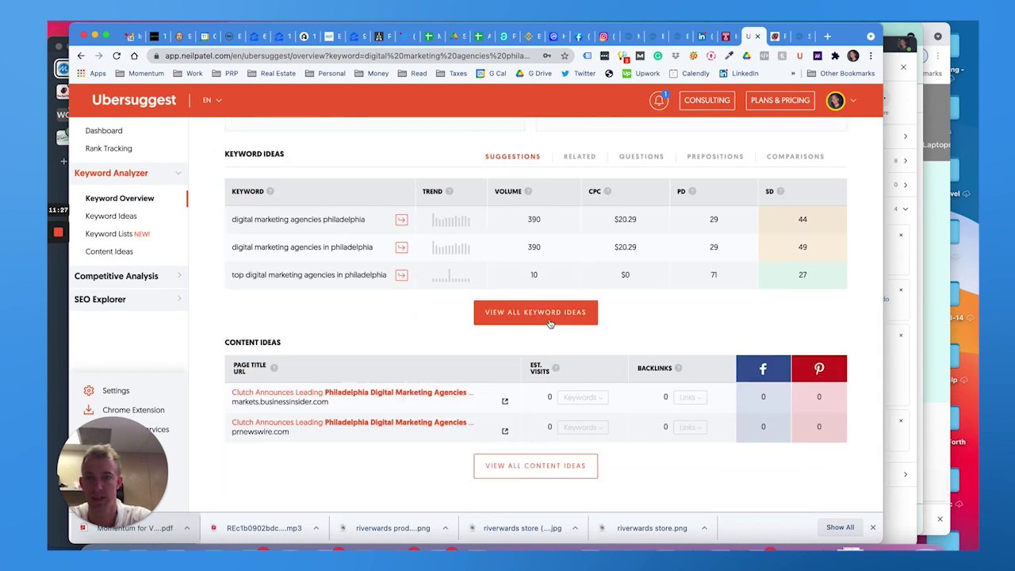
pyautogui.scroll(1, 550, 323)
pyautogui.scroll(1, 334, 308)
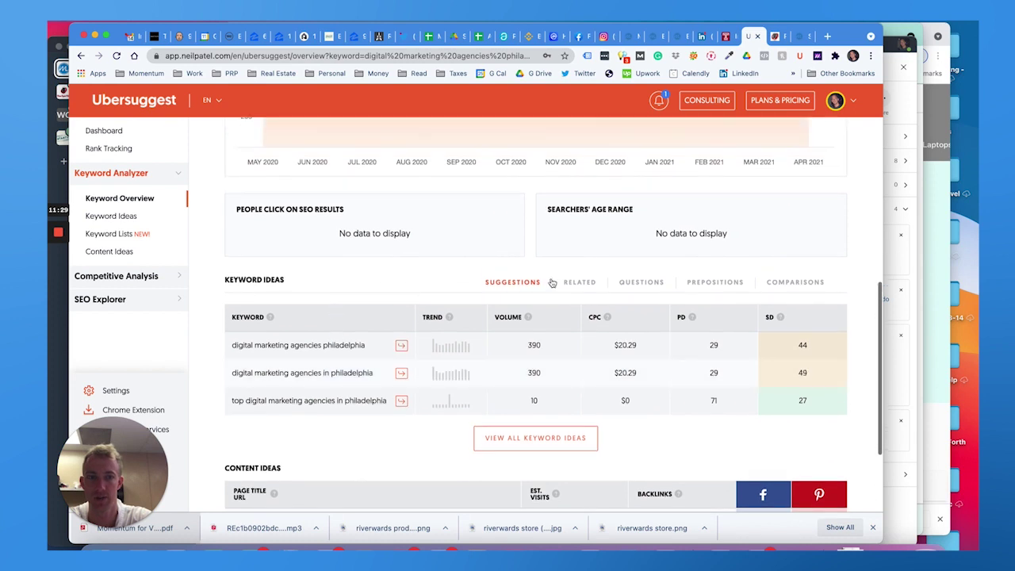
pyautogui.click(575, 284)
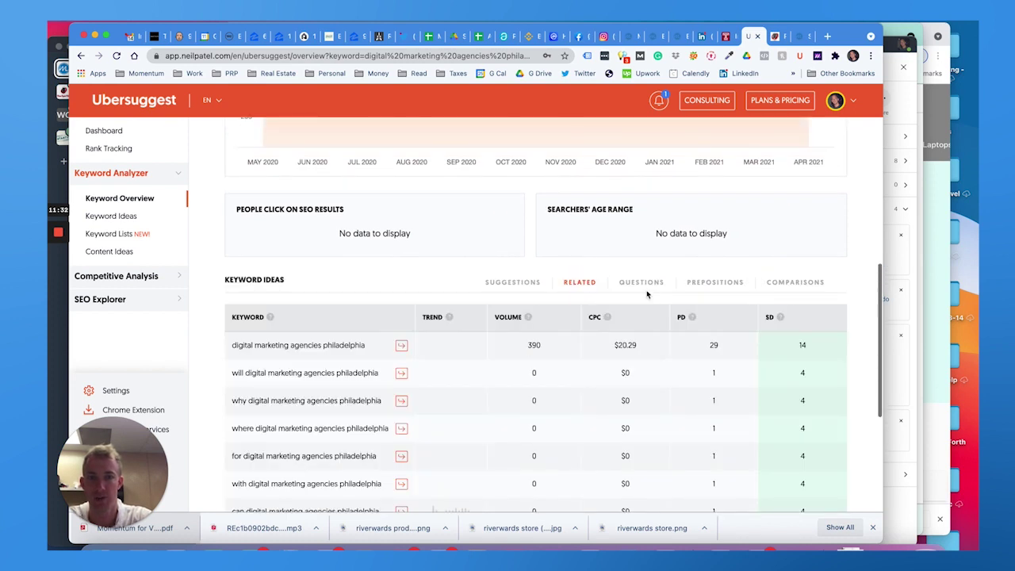
pyautogui.scroll(-1, 603, 342)
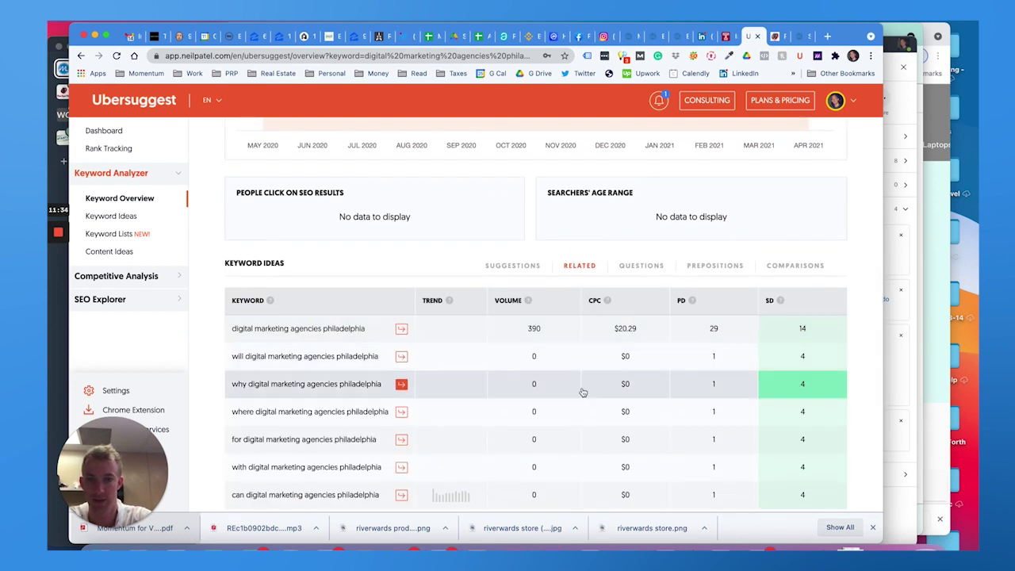
pyautogui.click(632, 267)
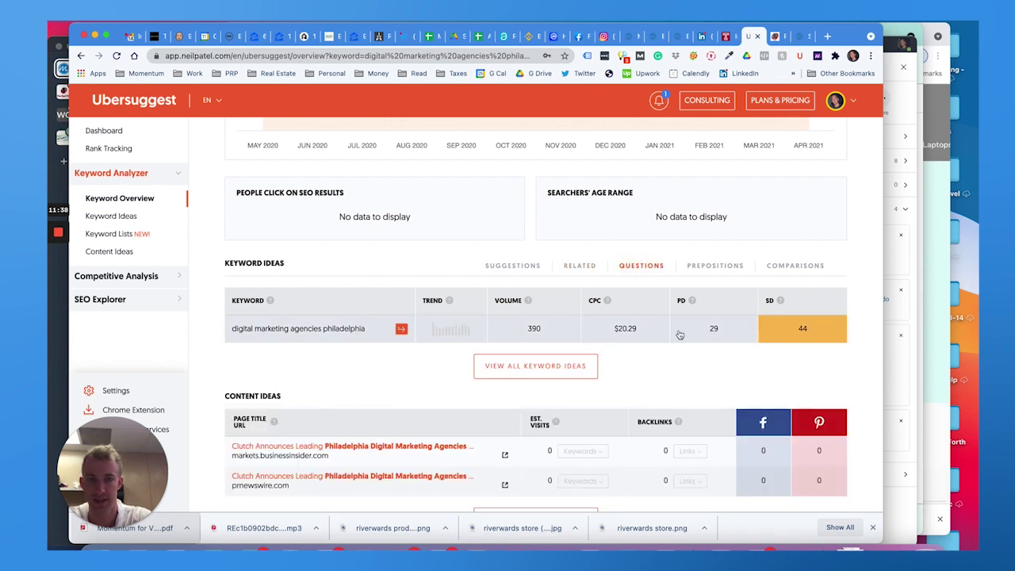
pyautogui.click(716, 269)
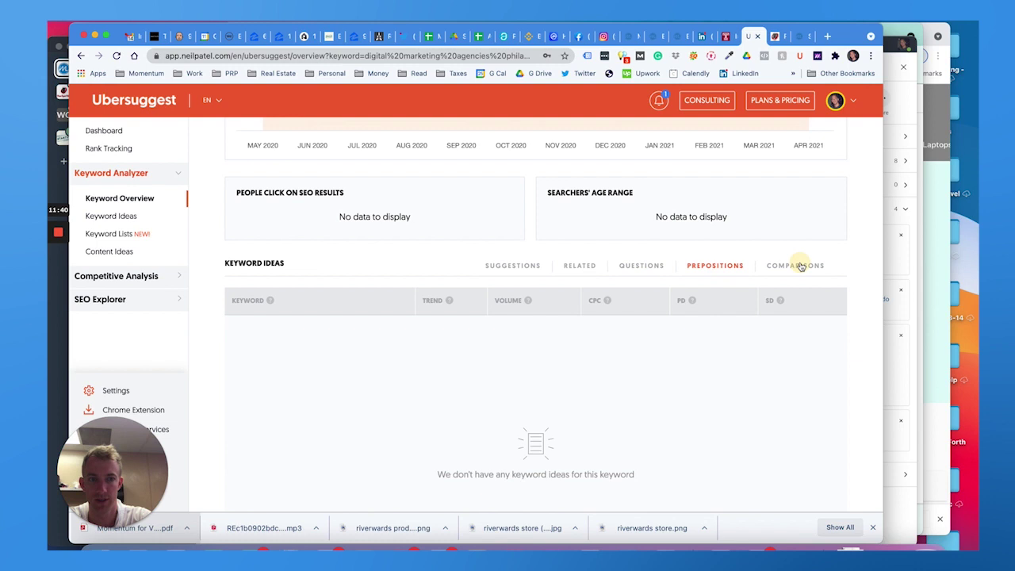
pyautogui.click(800, 266)
# - Open the full Keyword Ideas list and view the top Google search results for the first keyword
pyautogui.scroll(1, 473, 276)
pyautogui.scroll(2, 473, 276)
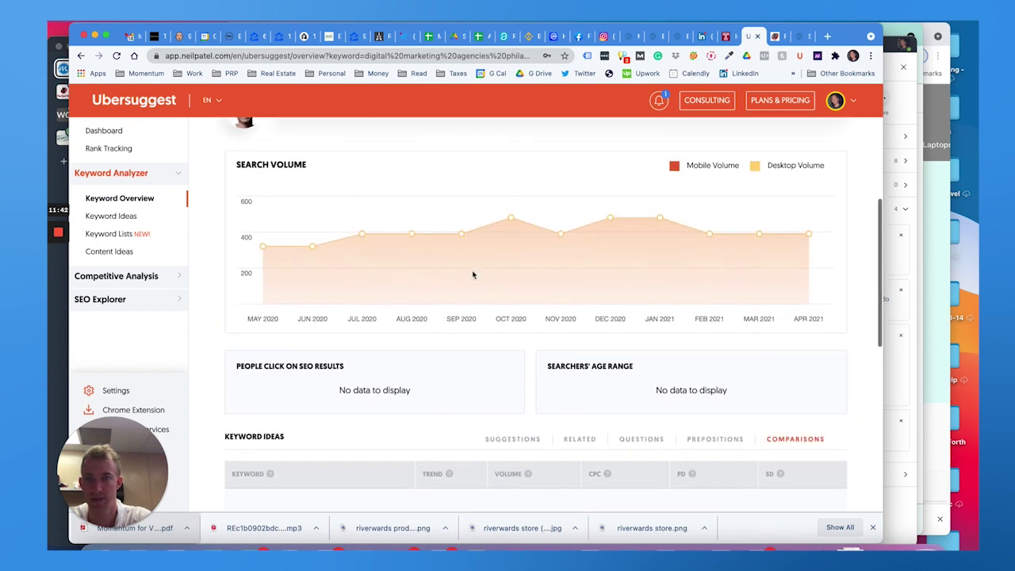
pyautogui.scroll(3, 473, 276)
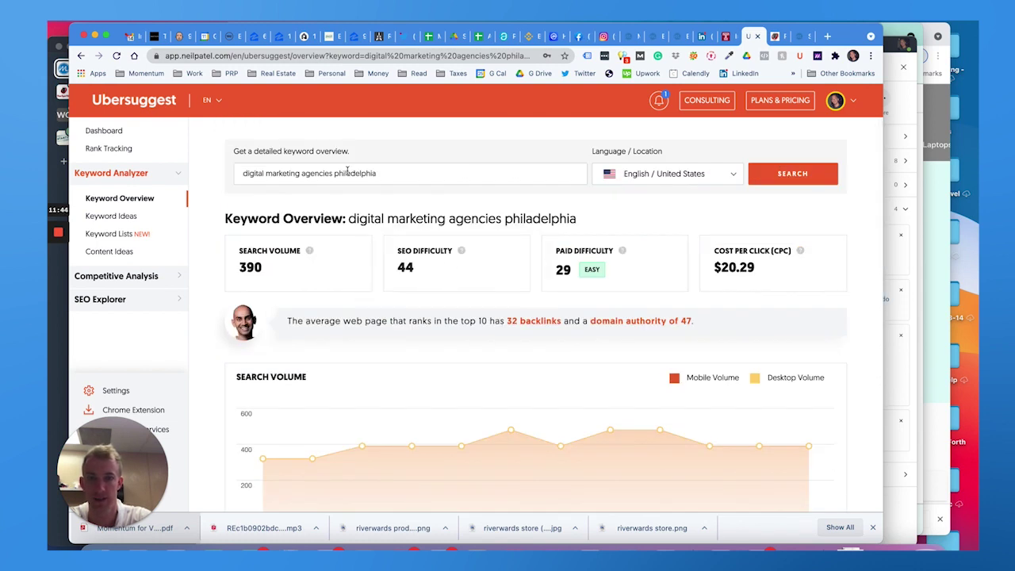
pyautogui.click(107, 215)
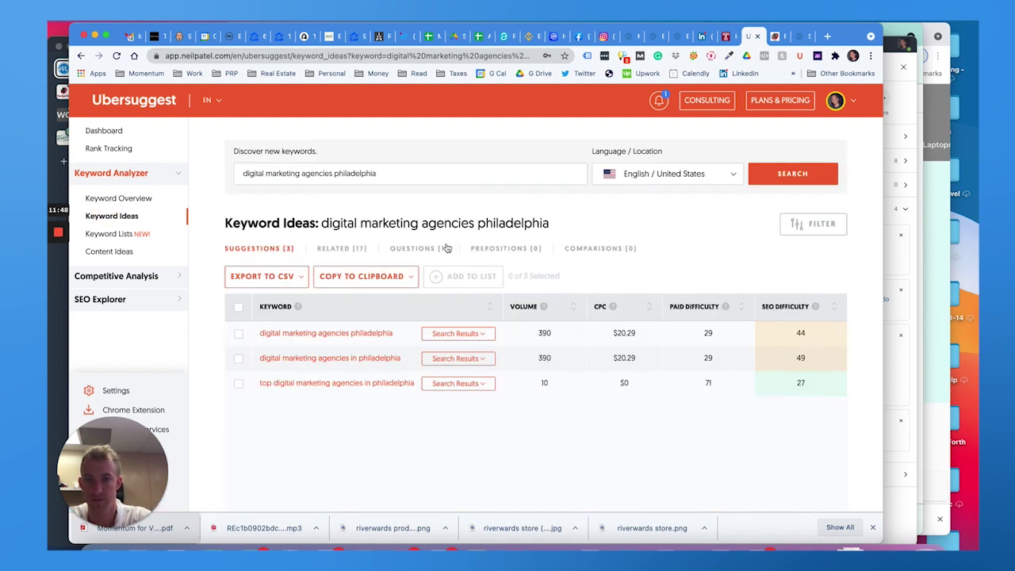
pyautogui.click(474, 336)
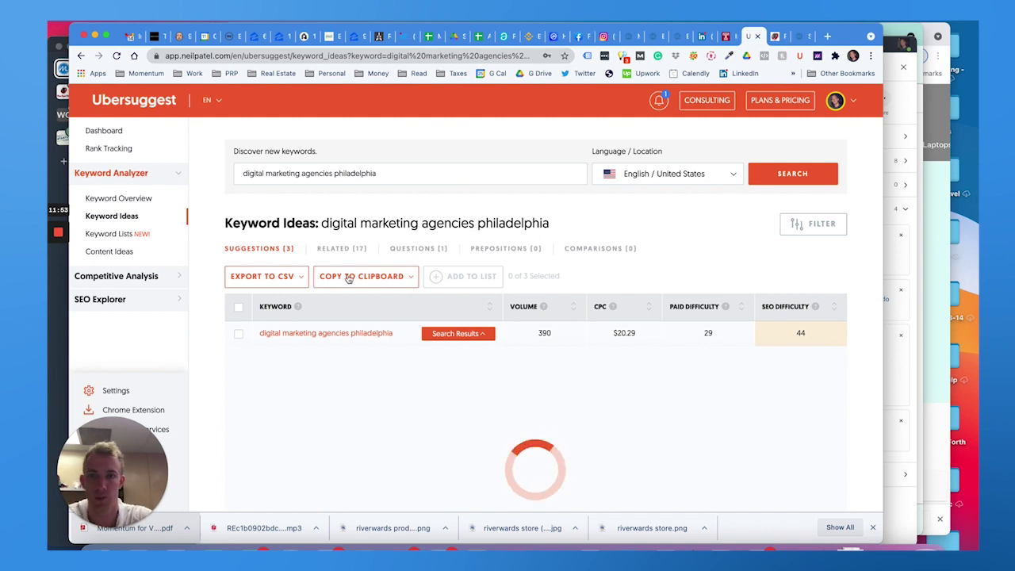
pyautogui.scroll(-2, 456, 282)
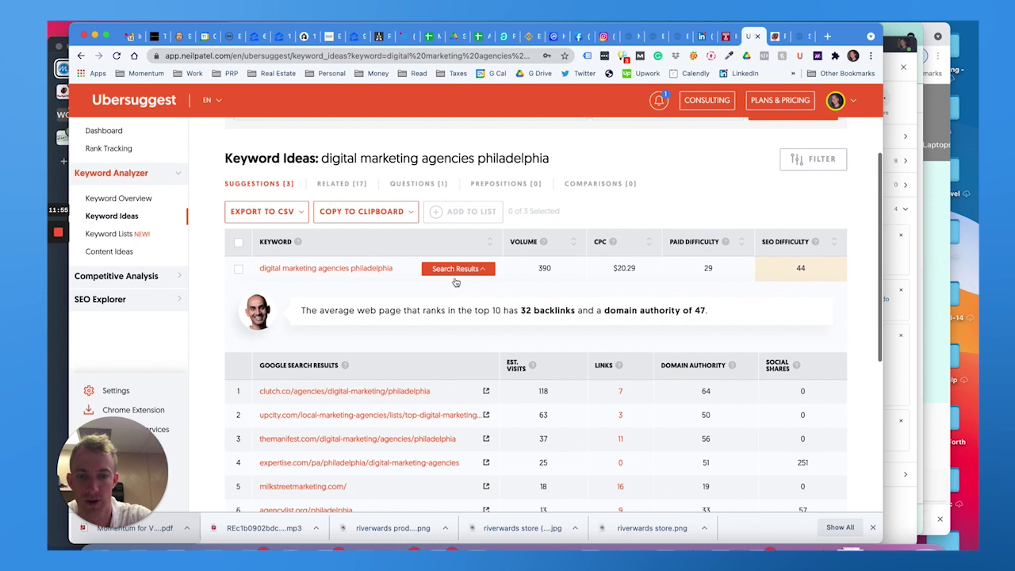
pyautogui.scroll(-1, 456, 282)
pyautogui.scroll(-2, 456, 281)
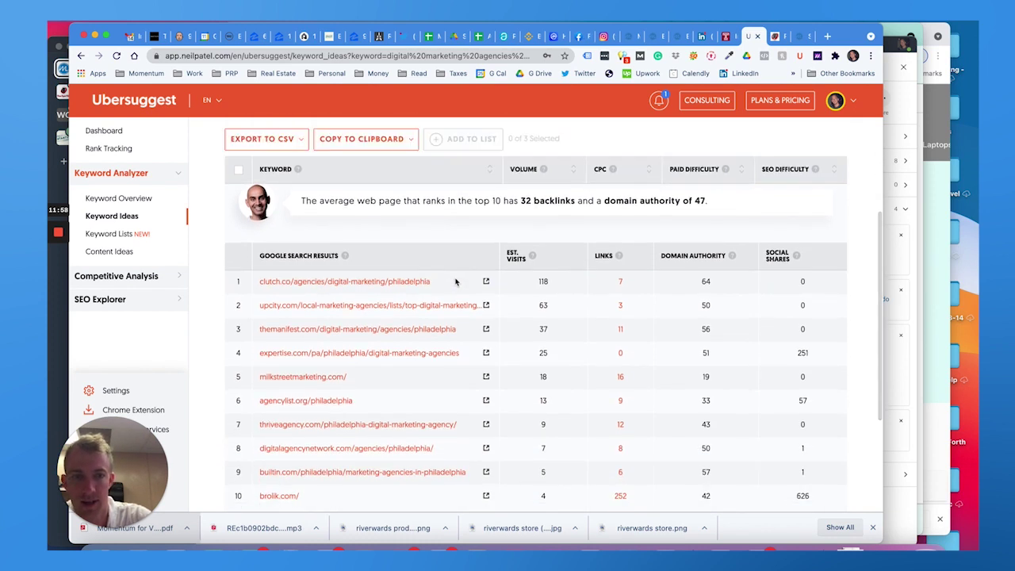
pyautogui.scroll(-1, 456, 281)
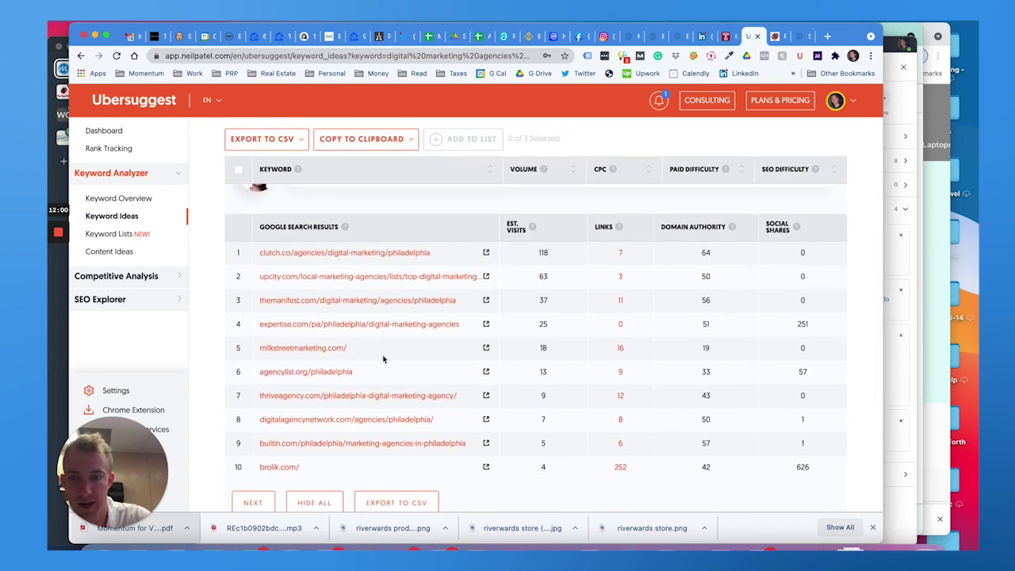
pyautogui.scroll(-1, 383, 359)
pyautogui.scroll(-2, 383, 359)
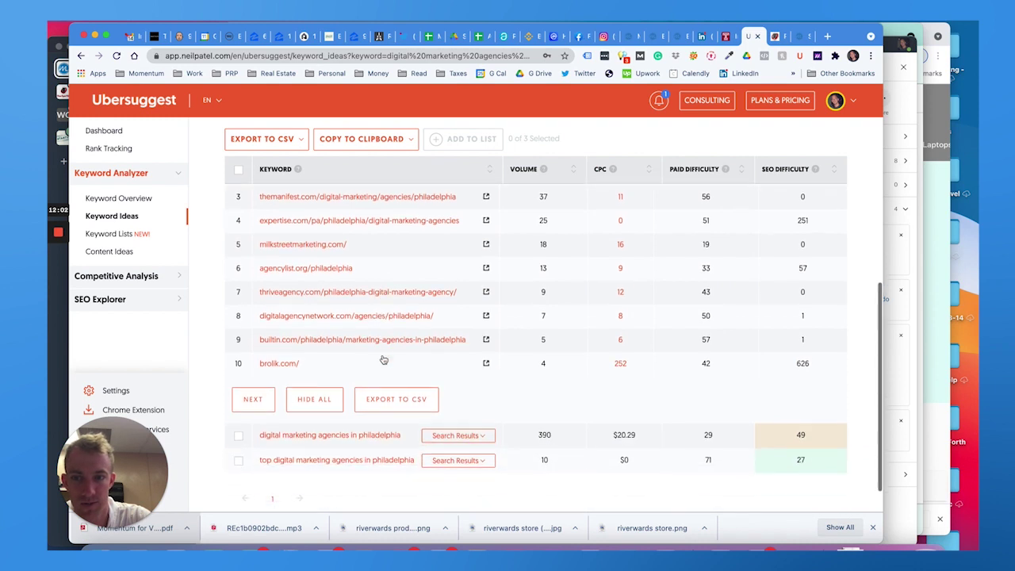
pyautogui.scroll(2, 383, 359)
pyautogui.scroll(1, 383, 359)
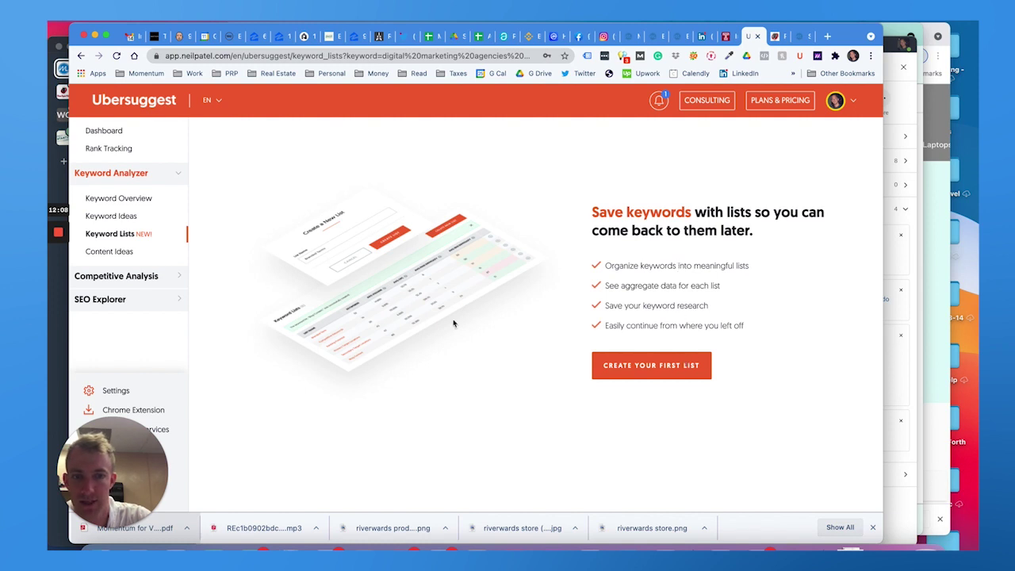
# - View Content Ideas for the keyword, then open Competitive Analysis' Traffic Overview for phonerepairphilly.com
pyautogui.click(119, 252)
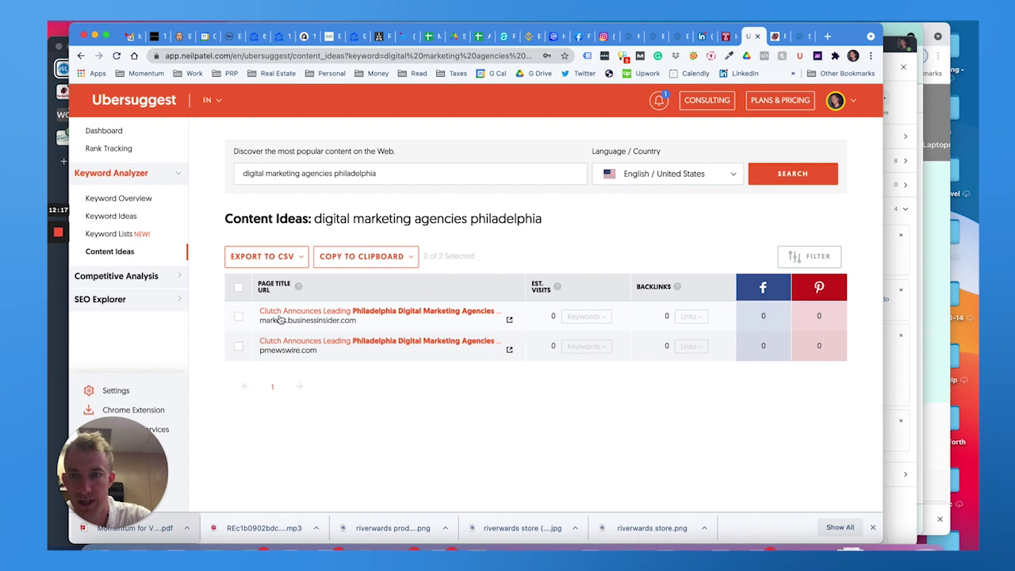
pyautogui.click(116, 275)
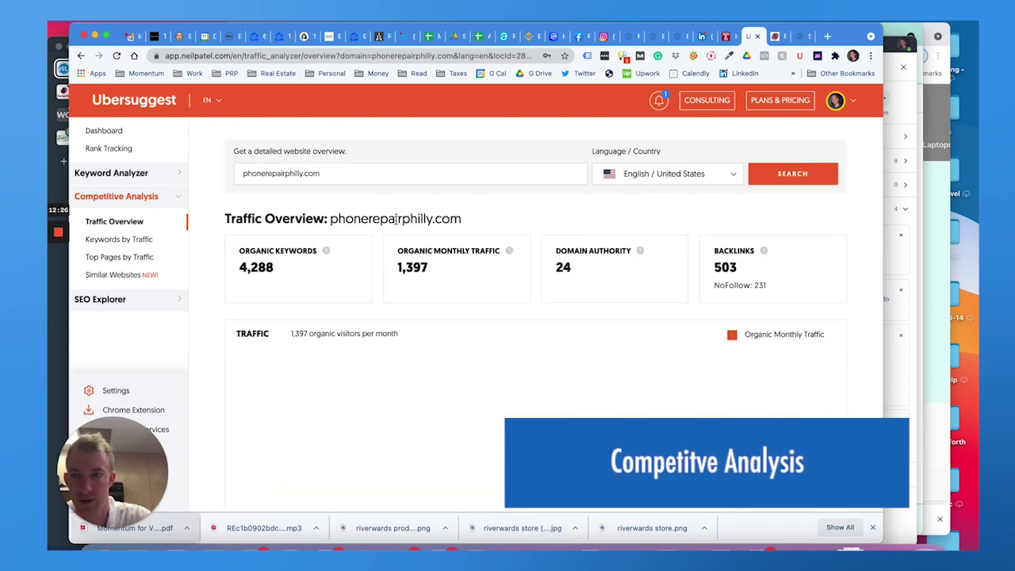
# - Scroll past Top SEO Pages and open 'View all SEO keywords this domain ranks for'
pyautogui.scroll(-1, 396, 220)
pyautogui.scroll(-5, 397, 222)
pyautogui.scroll(-1, 397, 225)
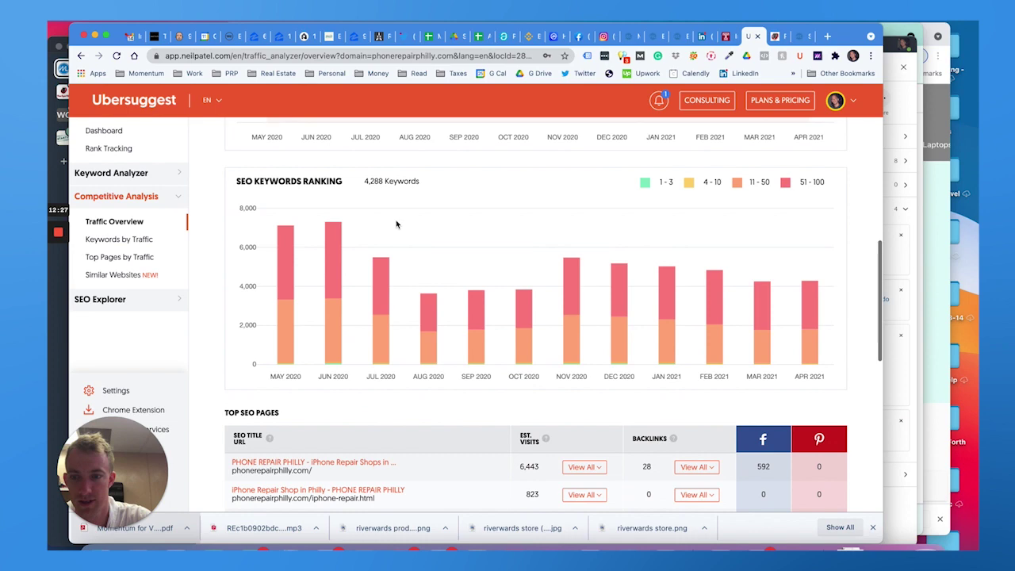
pyautogui.scroll(-1, 487, 230)
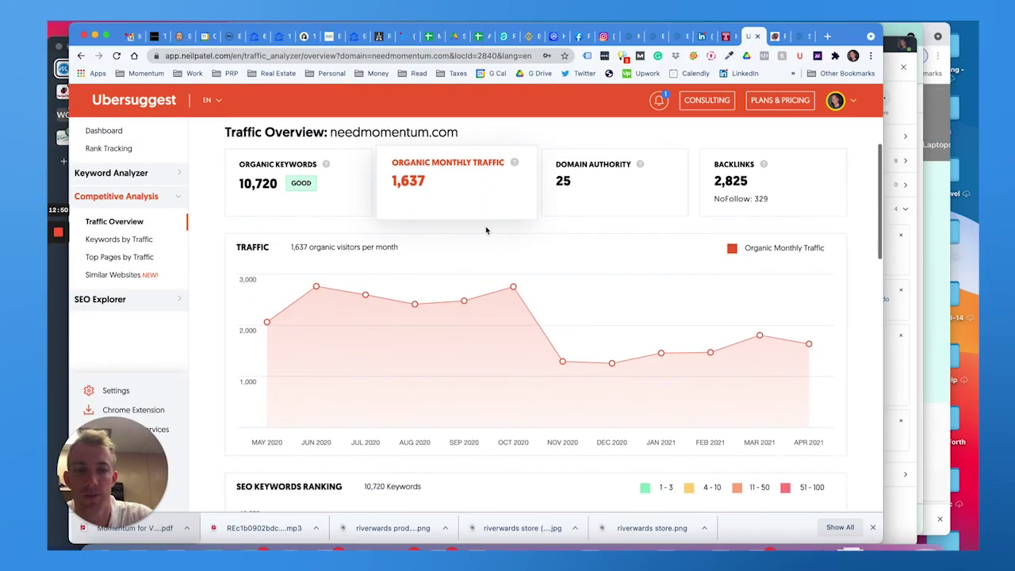
pyautogui.scroll(-1, 658, 241)
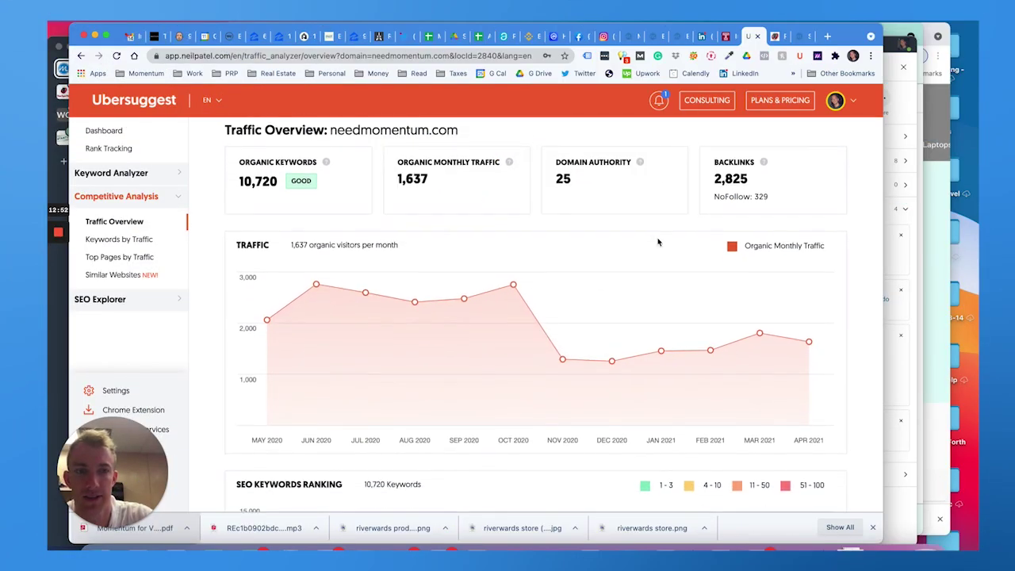
pyautogui.scroll(-1, 658, 241)
pyautogui.scroll(-3, 658, 242)
pyautogui.scroll(-2, 656, 238)
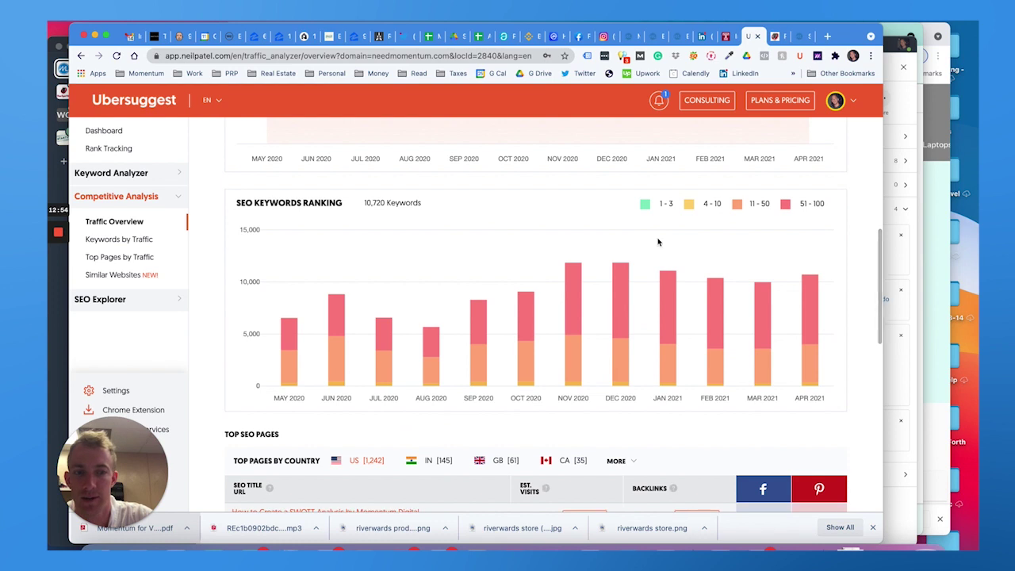
pyautogui.scroll(-3, 657, 270)
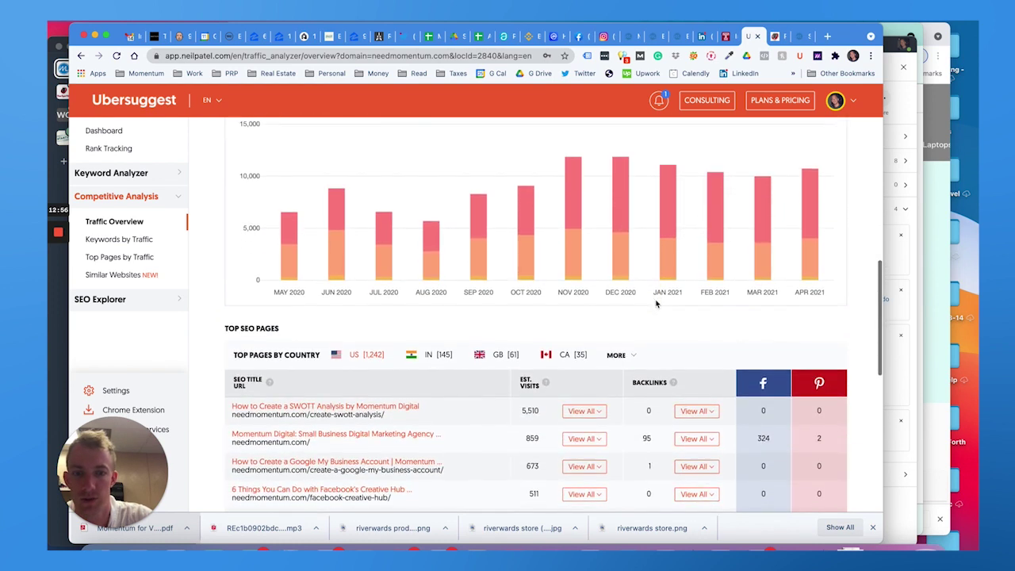
pyautogui.scroll(-1, 658, 301)
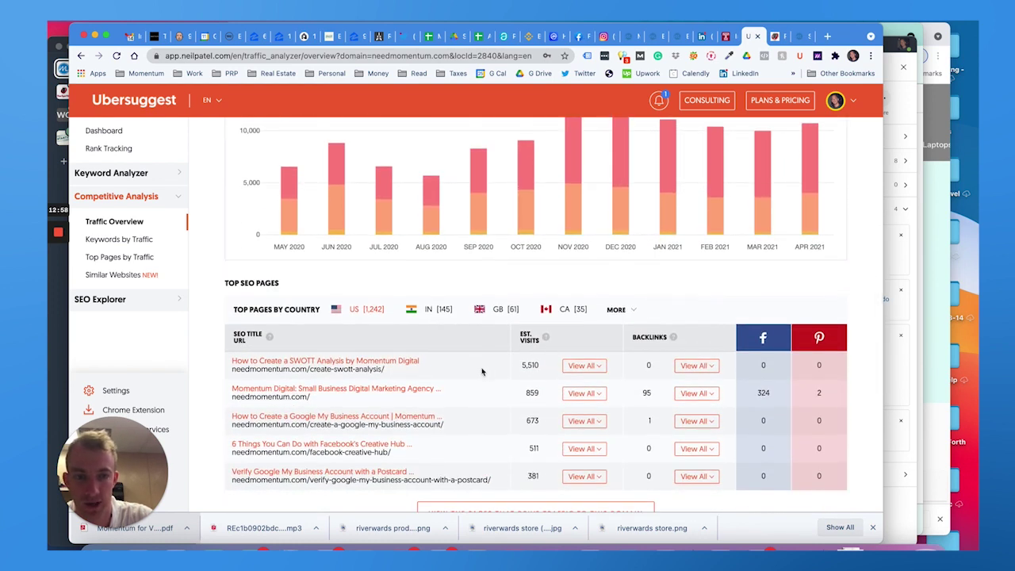
pyautogui.scroll(-1, 482, 371)
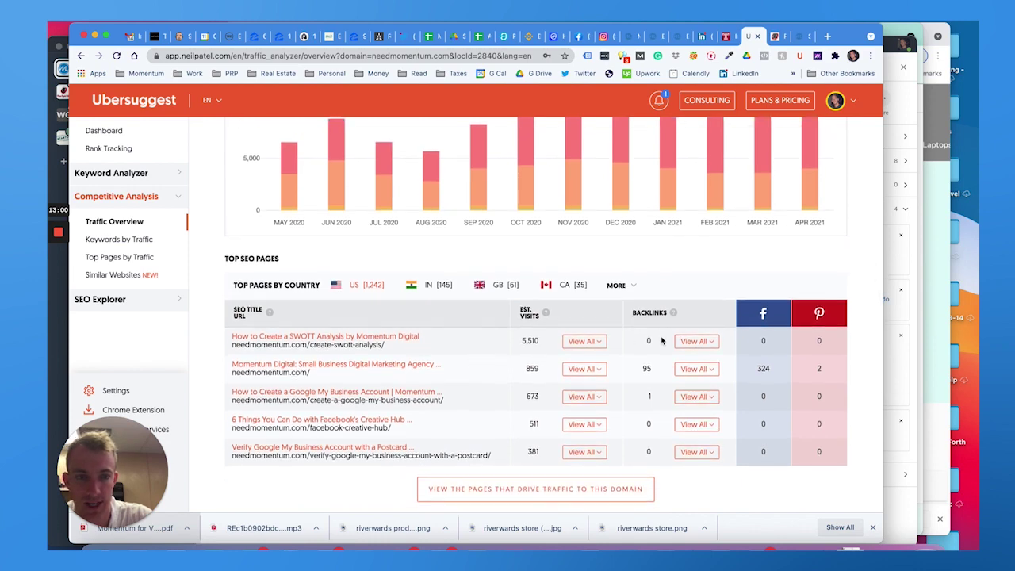
pyautogui.scroll(-1, 655, 340)
pyautogui.scroll(-2, 658, 341)
pyautogui.scroll(-2, 662, 341)
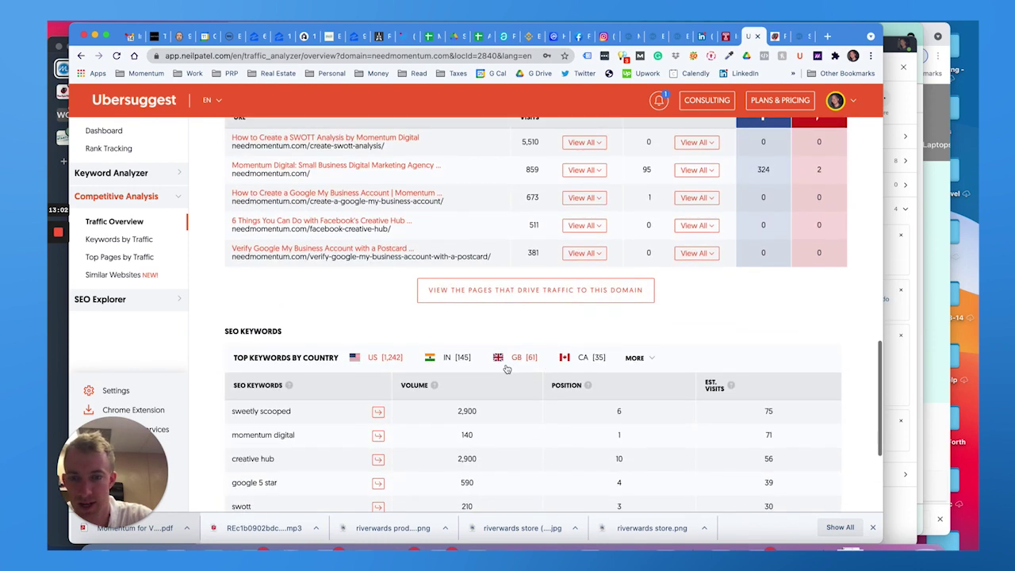
pyautogui.scroll(-2, 508, 369)
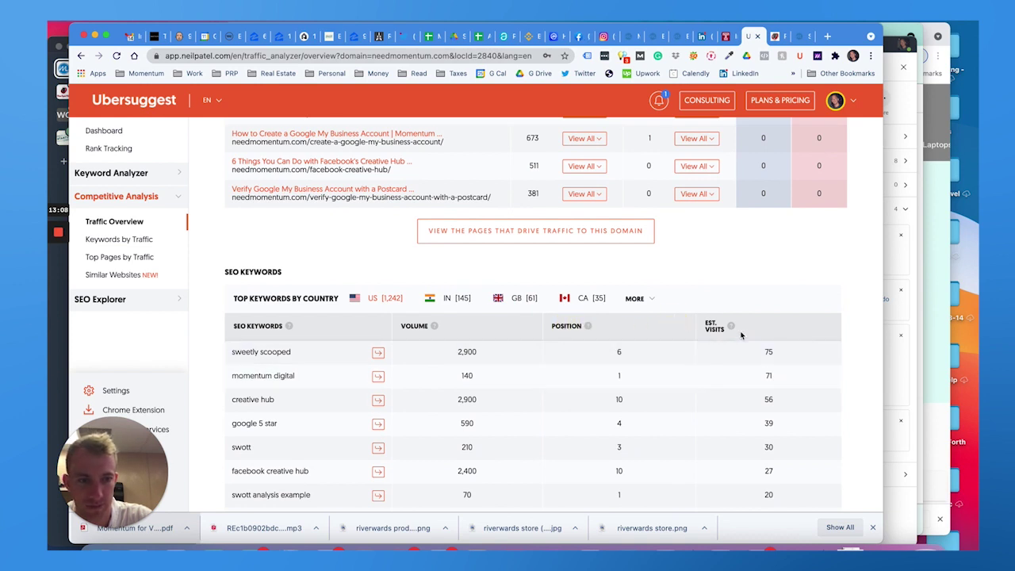
pyautogui.scroll(-2, 441, 333)
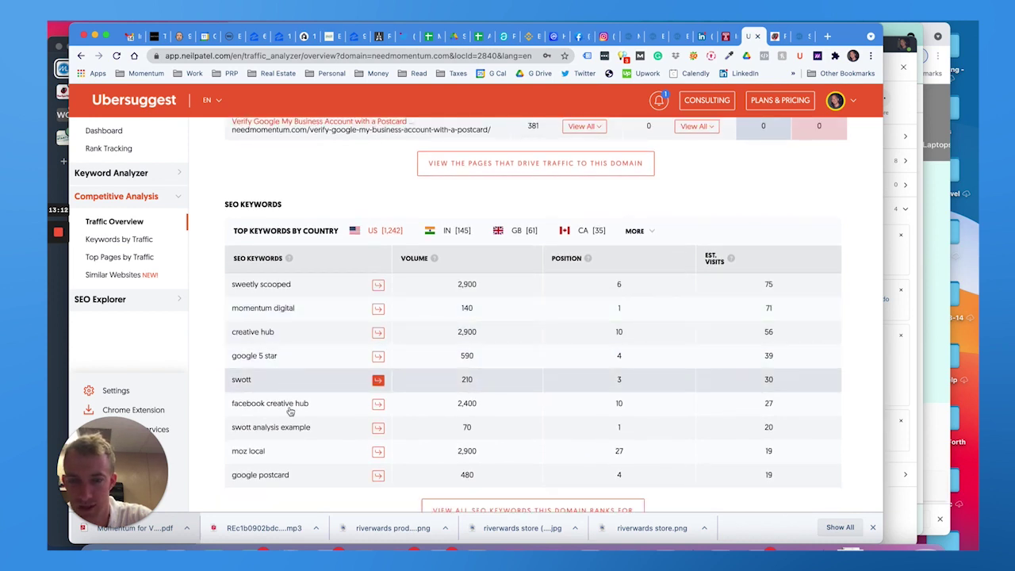
pyautogui.scroll(-1, 318, 430)
pyautogui.scroll(-1, 318, 430)
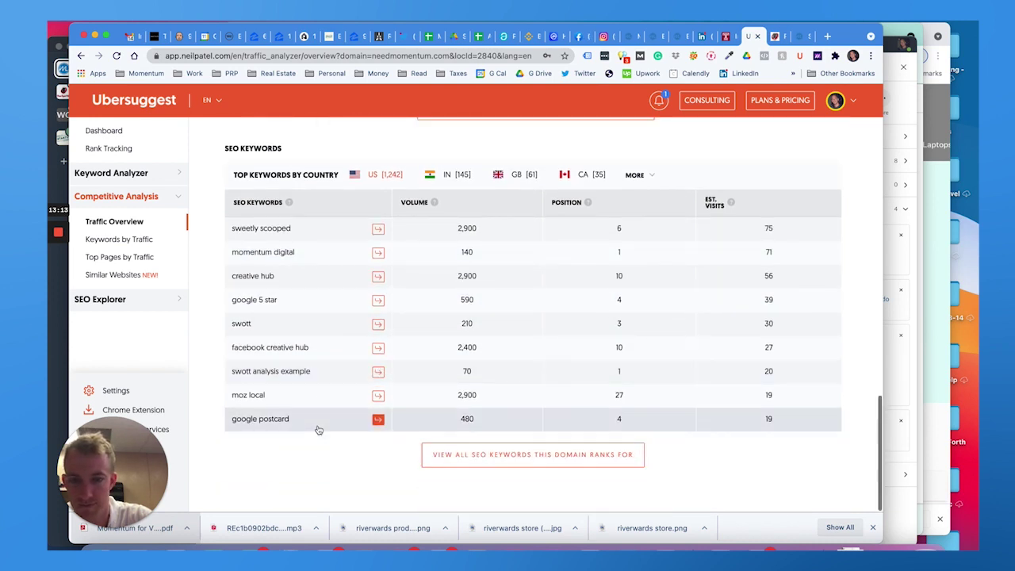
pyautogui.click(539, 456)
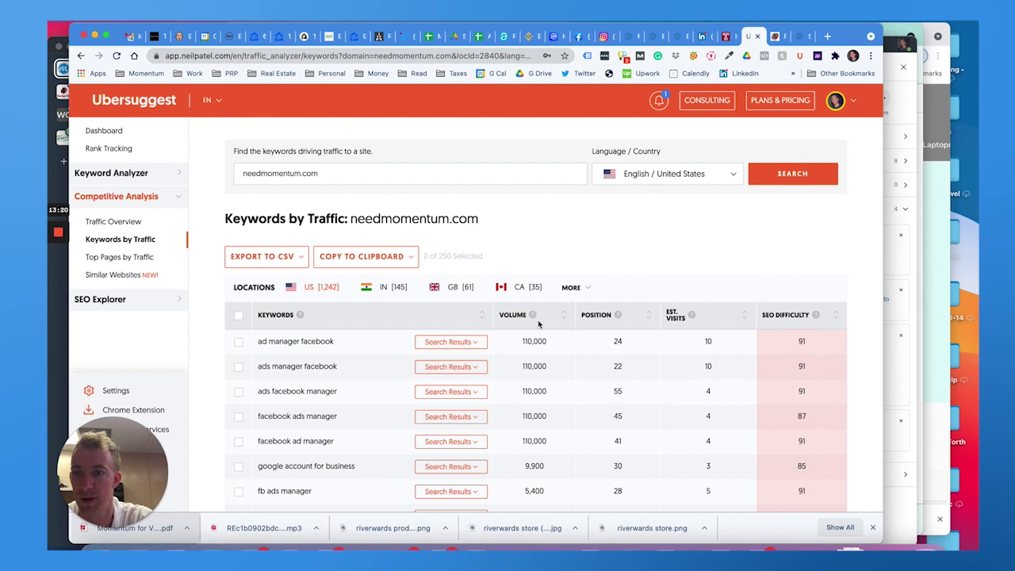
# - Sort needmomentum.com's traffic keywords by Position, review them, then open Top Pages by Traffic
pyautogui.scroll(-1, 538, 324)
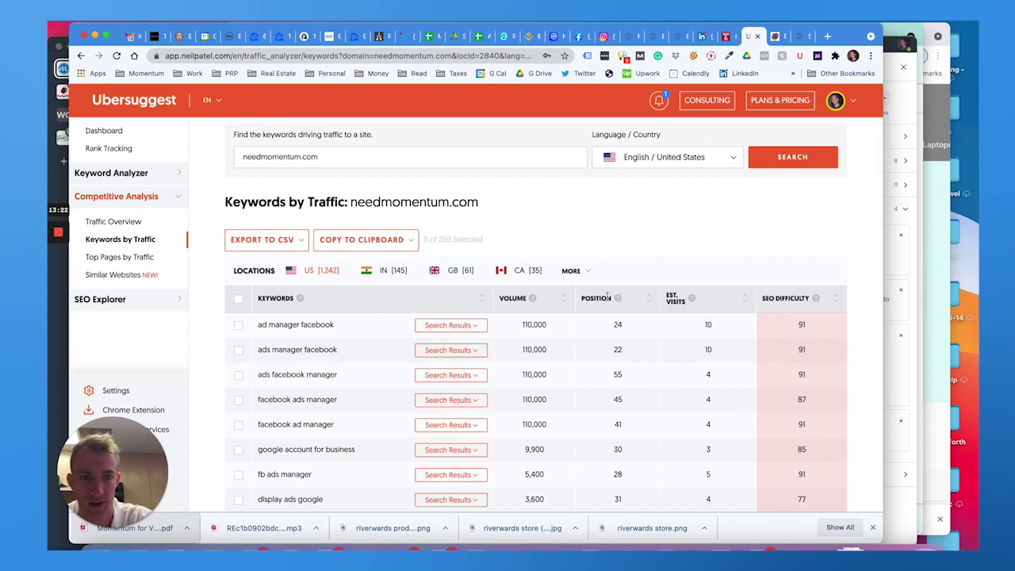
pyautogui.click(649, 299)
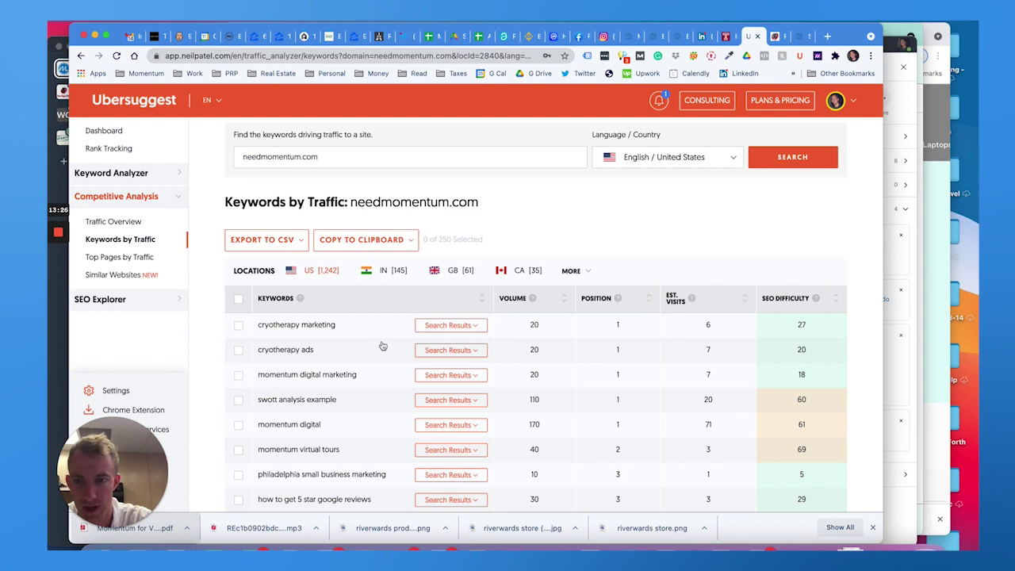
pyautogui.scroll(-1, 372, 351)
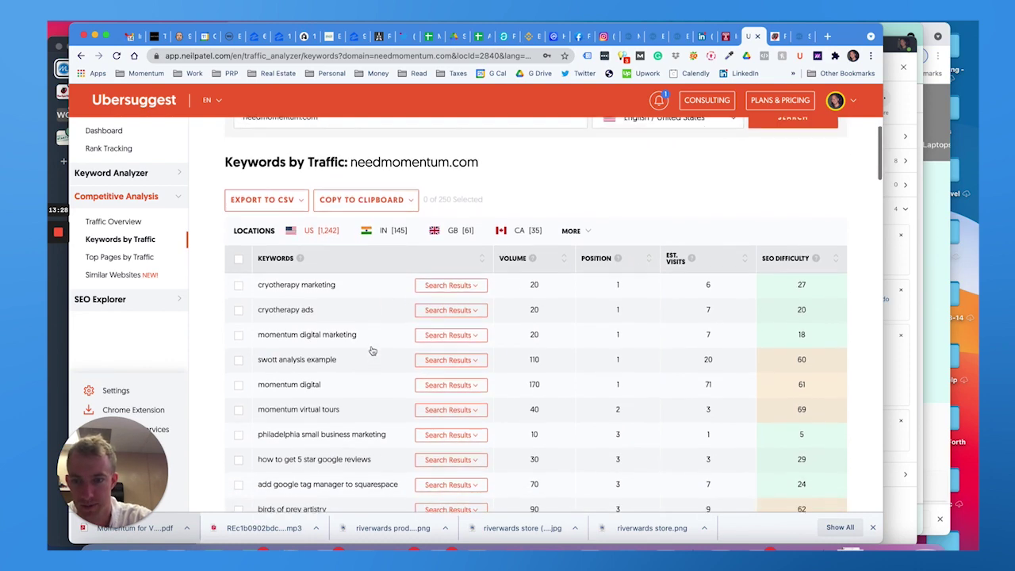
pyautogui.scroll(-3, 372, 350)
pyautogui.scroll(-2, 372, 350)
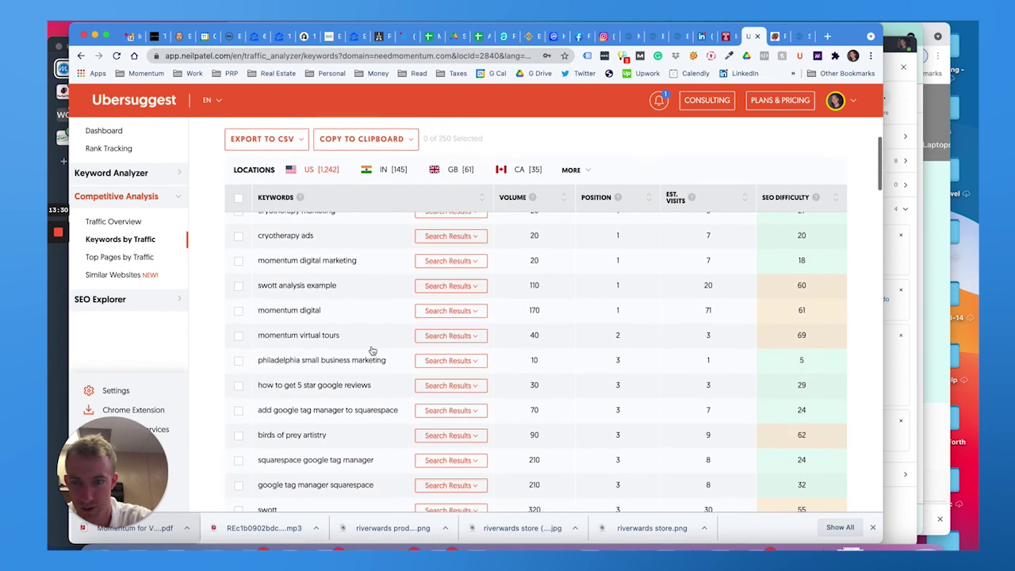
pyautogui.scroll(-2, 354, 396)
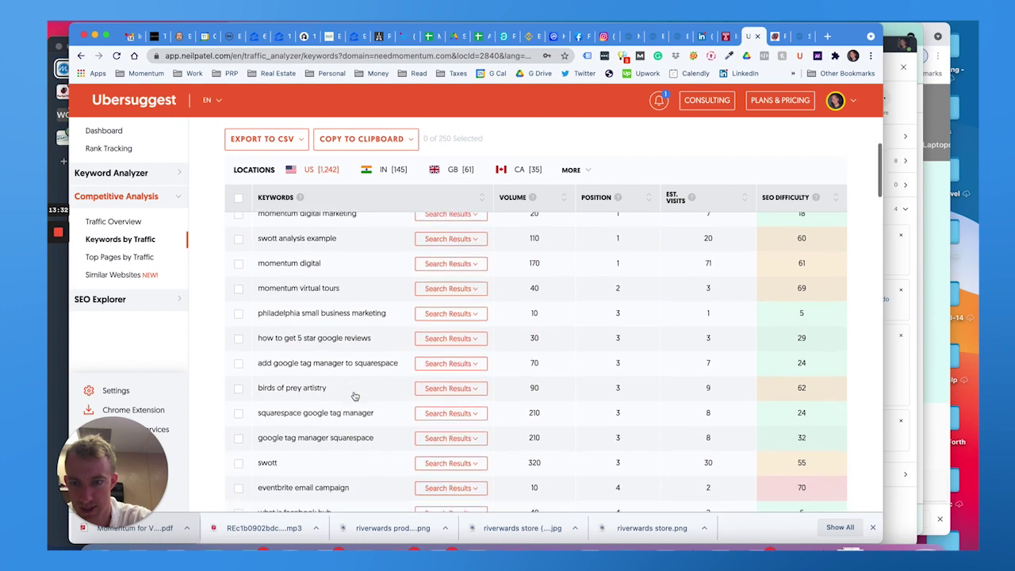
pyautogui.scroll(-2, 354, 396)
pyautogui.scroll(-1, 354, 396)
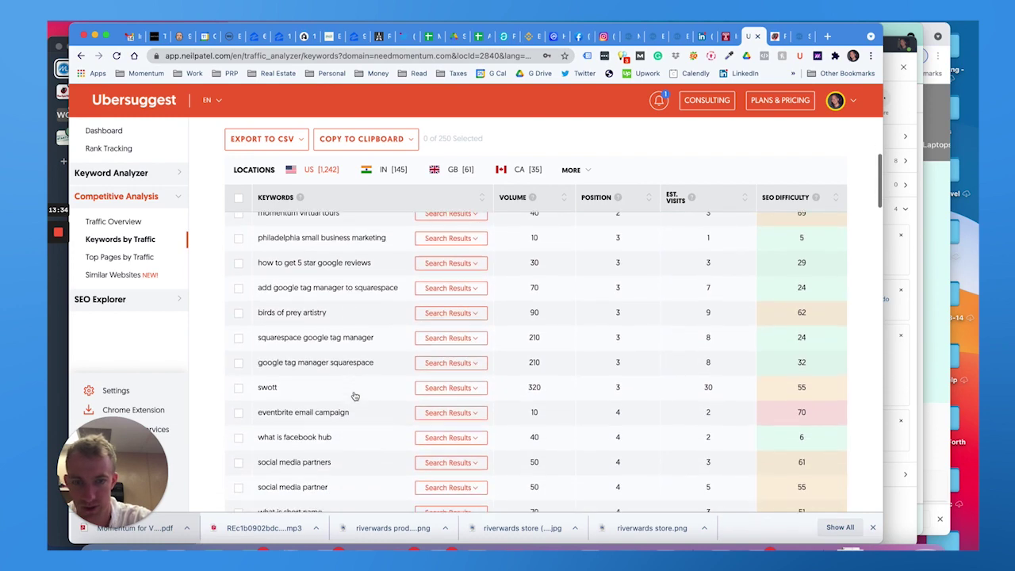
pyautogui.scroll(-1, 355, 397)
pyautogui.scroll(3, 355, 397)
pyautogui.scroll(5, 354, 396)
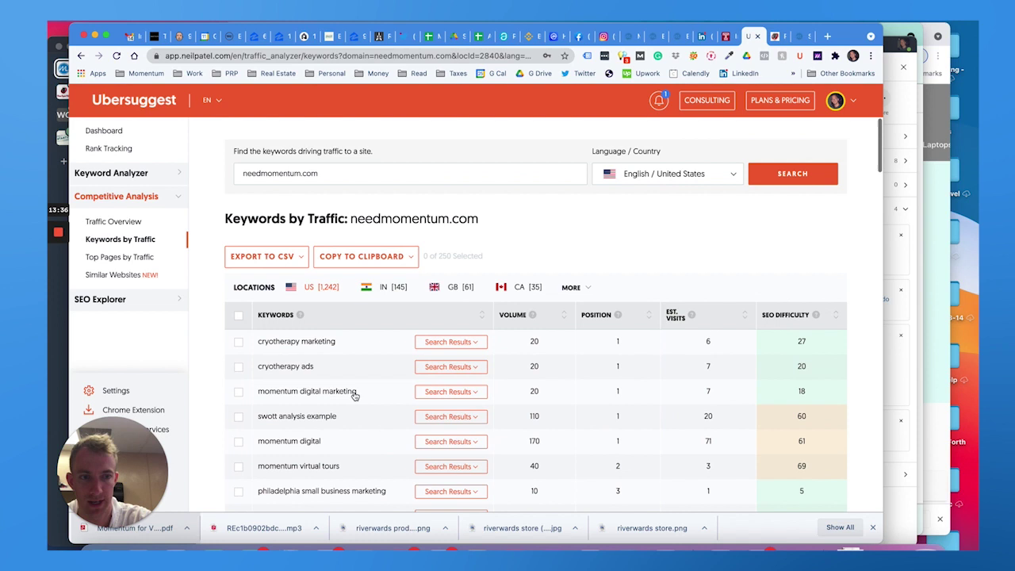
pyautogui.click(123, 257)
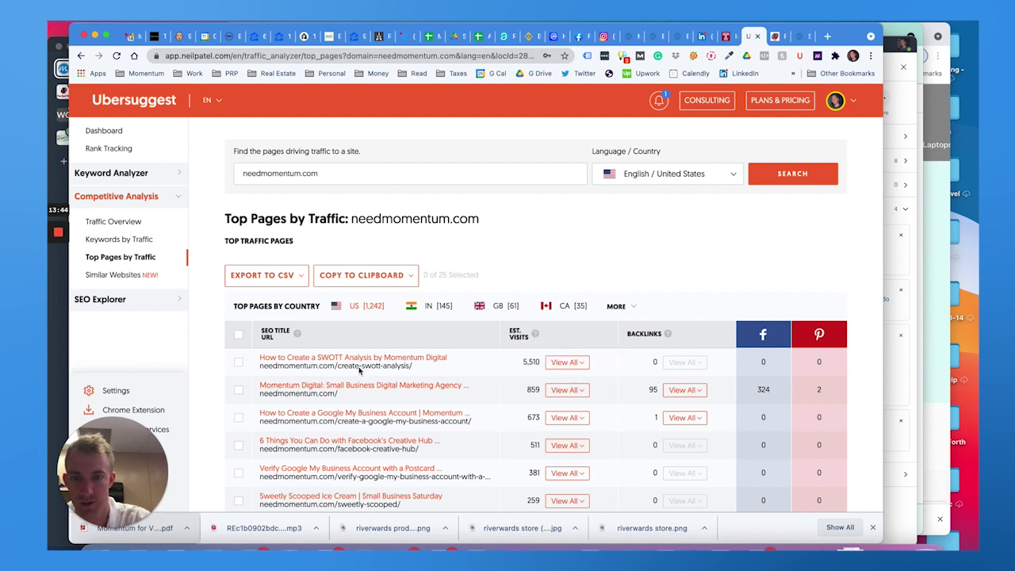
# - Review needmomentum.com's competing domains chart and table: wordstream.com, neilpatel.com, adespresso.com, hootsuite.com, socialmediaexaminer.com
pyautogui.scroll(-1, 464, 362)
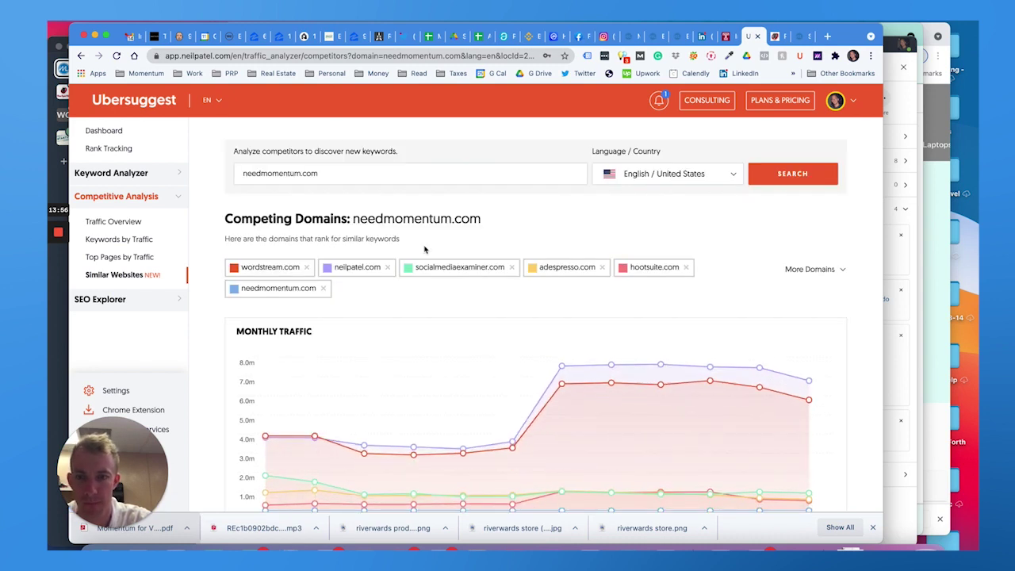
pyautogui.scroll(-2, 476, 245)
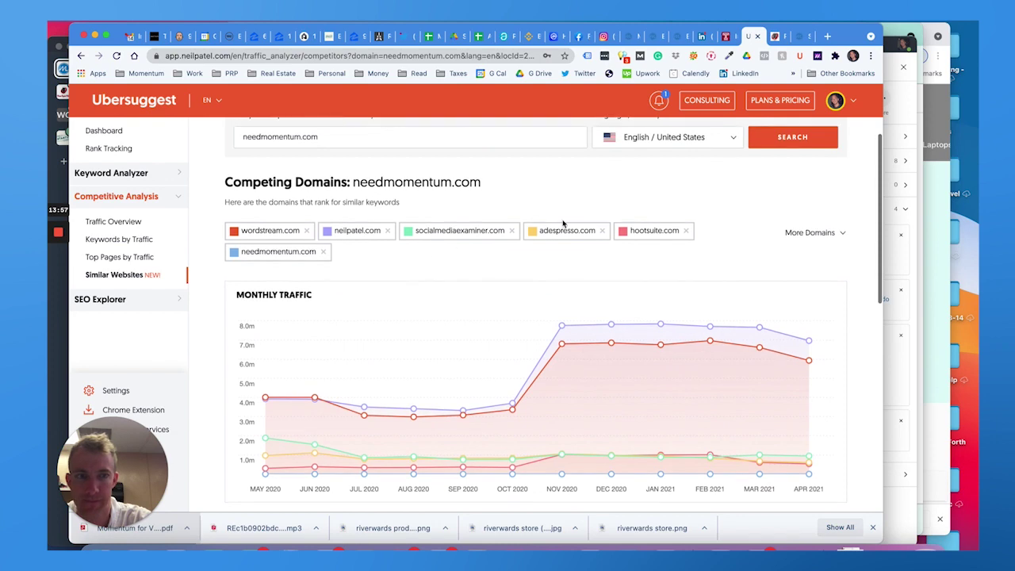
pyautogui.scroll(-1, 573, 183)
pyautogui.scroll(-2, 574, 183)
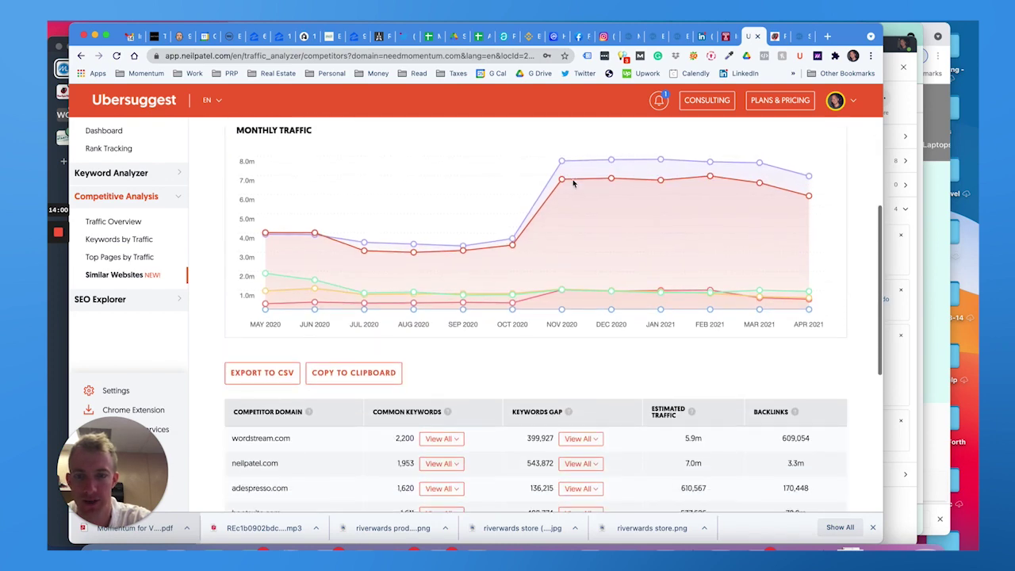
pyautogui.scroll(-1, 573, 183)
pyautogui.scroll(-3, 574, 183)
pyautogui.scroll(-2, 573, 183)
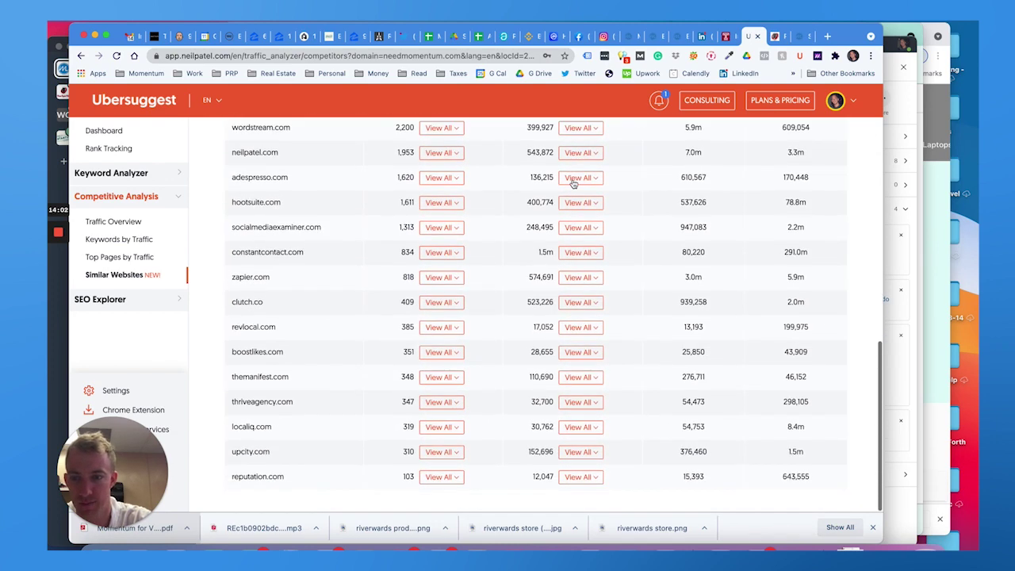
pyautogui.scroll(10, 574, 183)
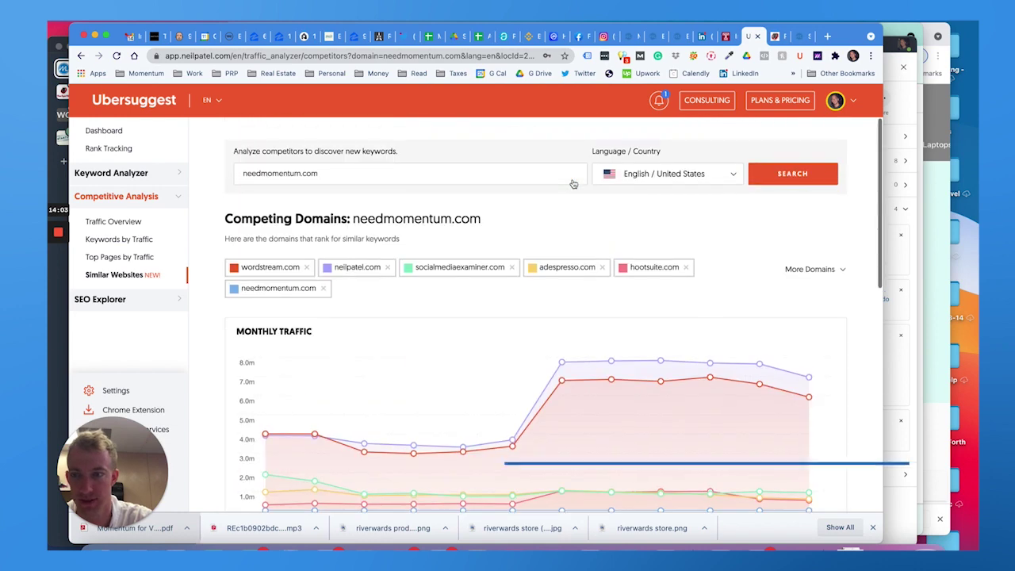
# - Open SEO Analyzer for needmomentum.com and drill from Critical Errors into the 4 slow-loading pages
pyautogui.click(105, 299)
pyautogui.click(108, 245)
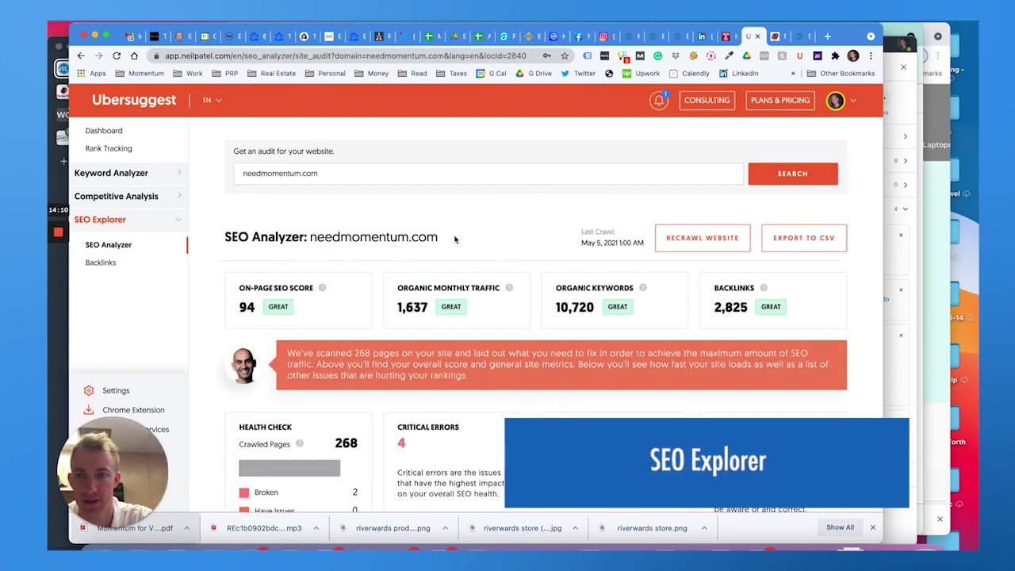
pyautogui.scroll(-4, 476, 230)
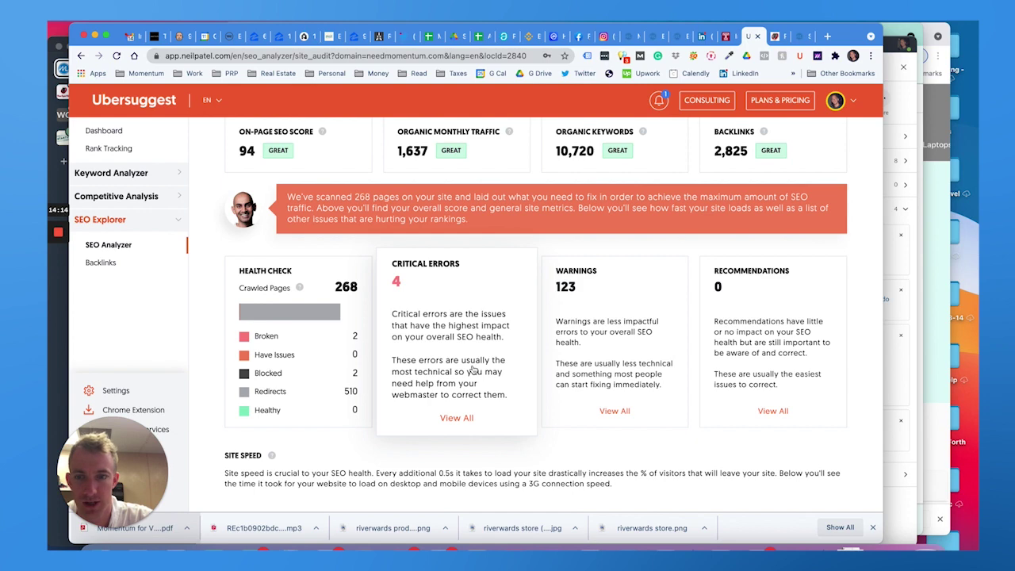
pyautogui.scroll(-1, 460, 357)
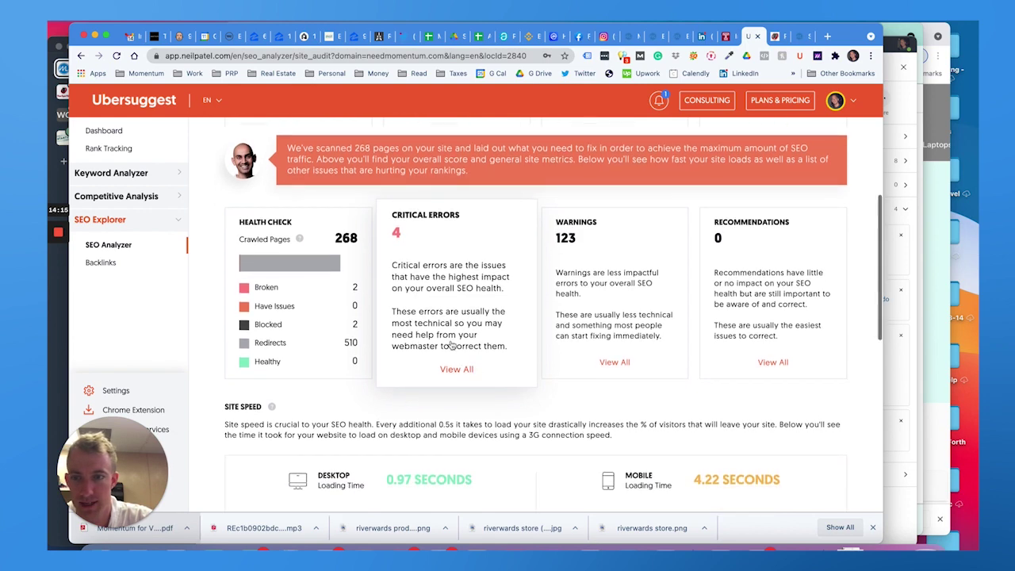
pyautogui.click(448, 335)
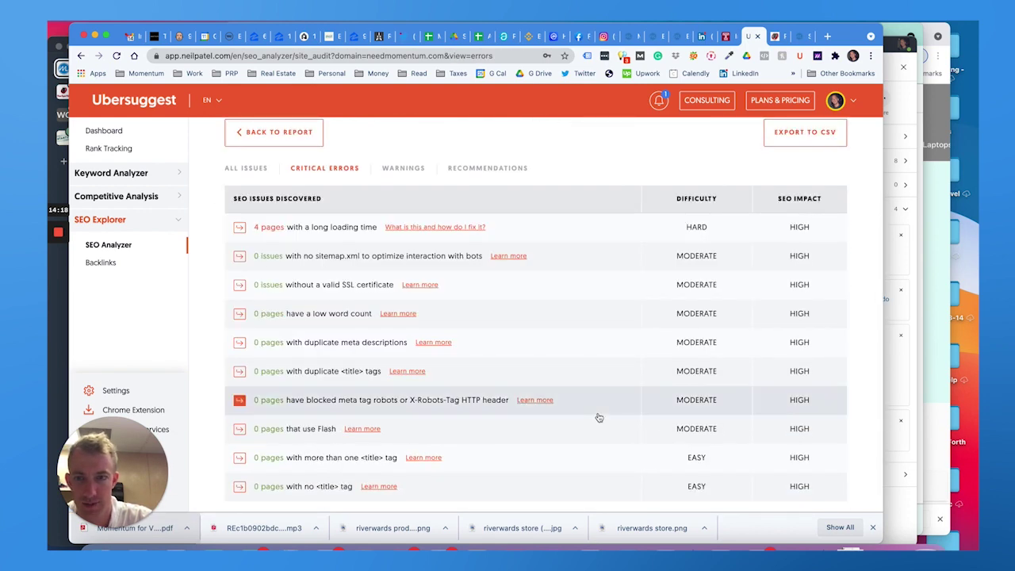
pyautogui.click(339, 229)
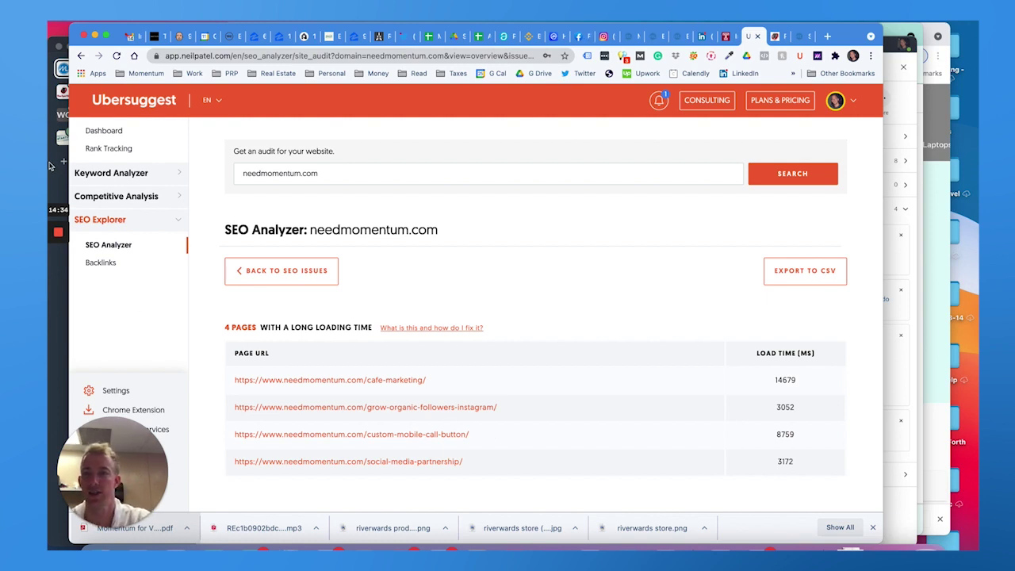
# - Expand Keyword Analyzer in the sidebar to show Overview, Ideas, Lists and Content Ideas
pyautogui.click(110, 198)
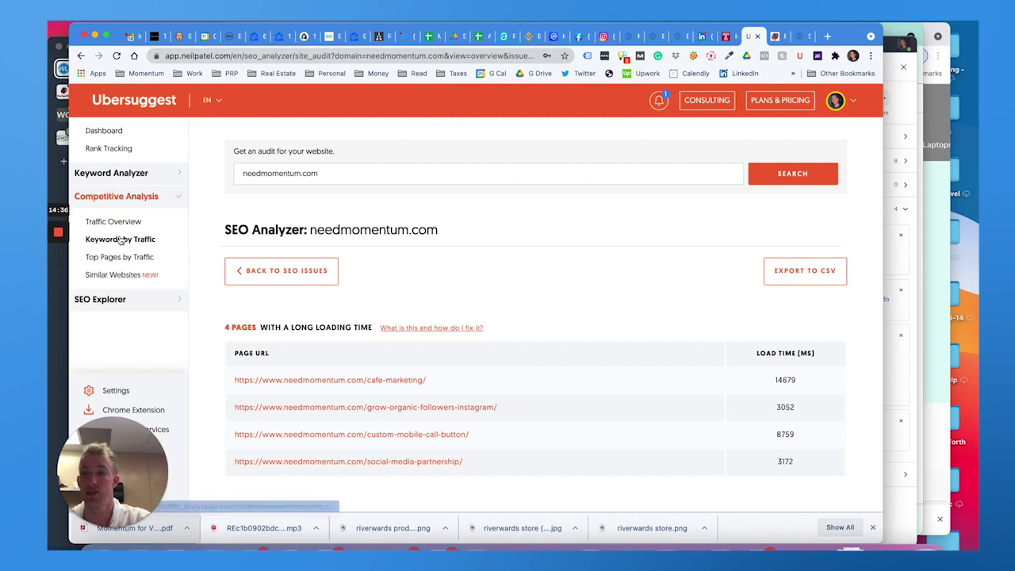
pyautogui.click(116, 180)
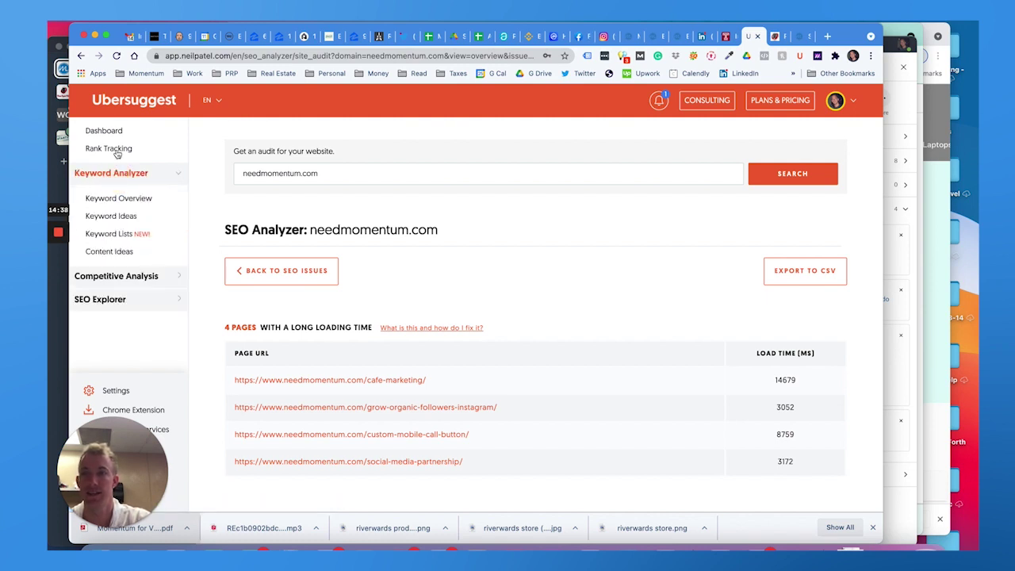